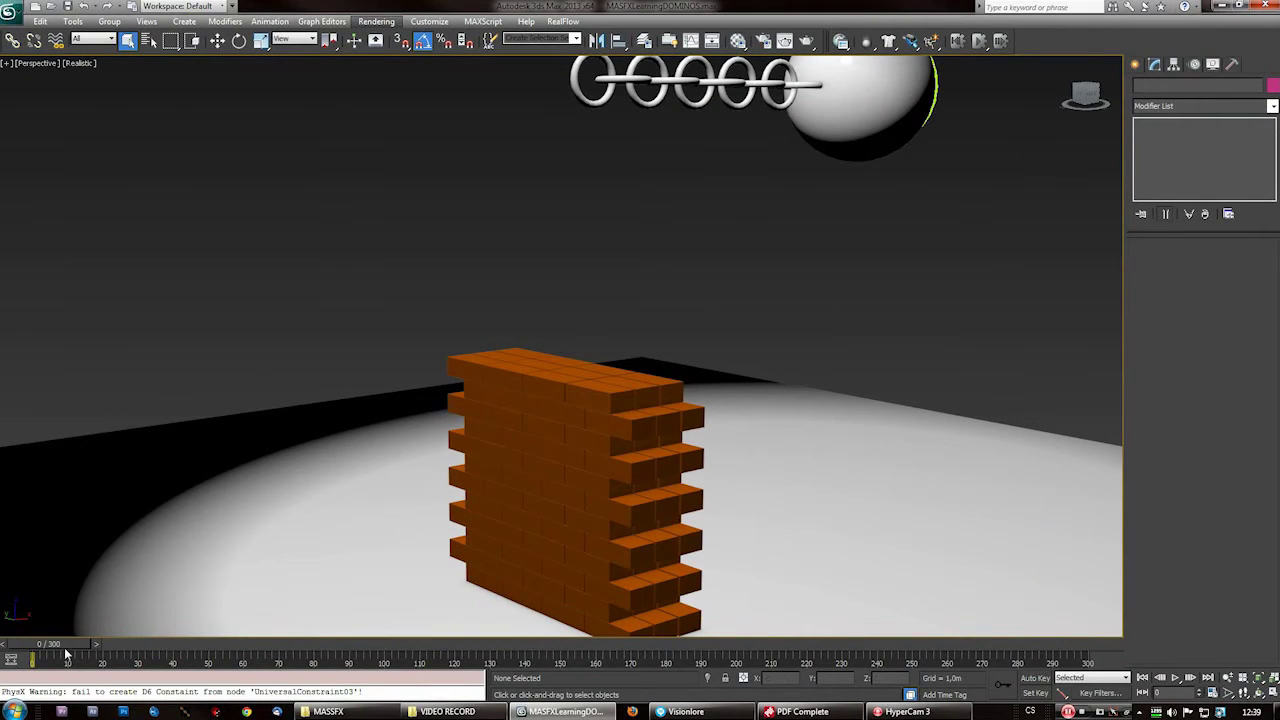
Scrub the animation up to frame 66 to preview the wrecking ball on its chain smashing the brick wall
drag(60, 648, 92, 706)
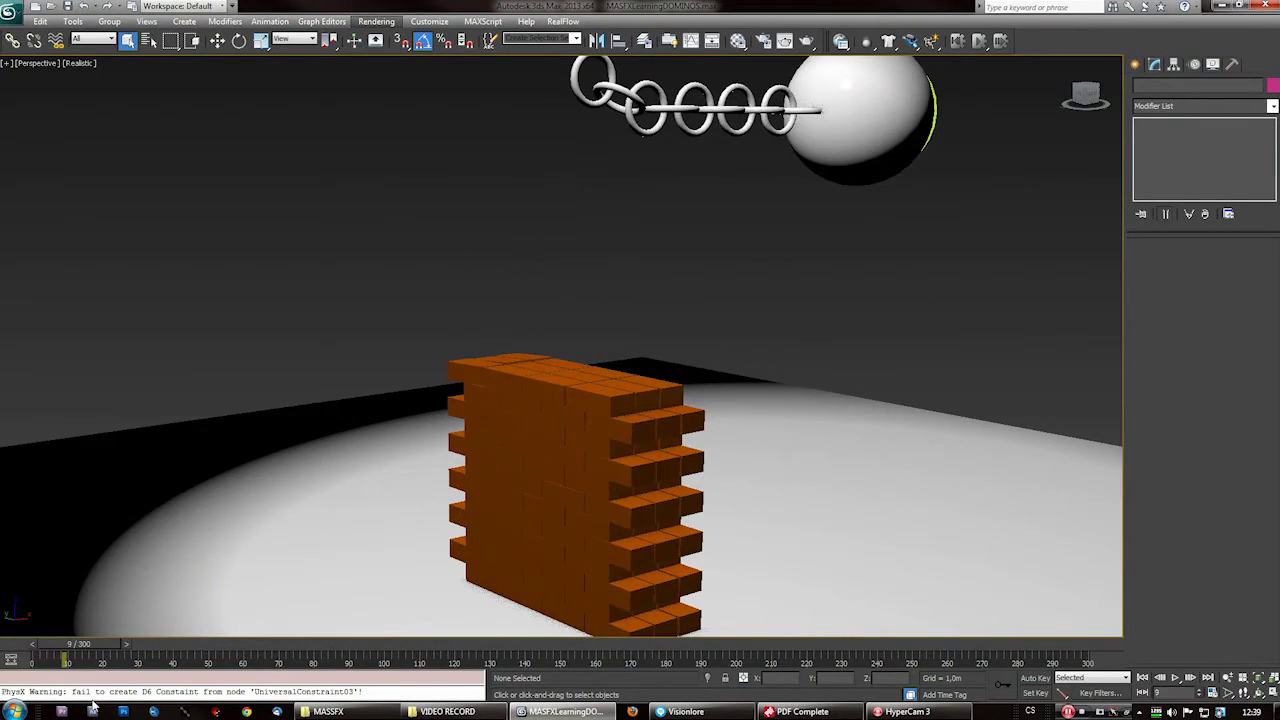
drag(88, 645, 92, 706)
drag(79, 647, 178, 690)
right_click(178, 690)
drag(80, 648, 262, 684)
Switch to Complex RigidBody.pdf in PDF Complete and review its pages on concave shapes, convex hulls and MassFX settings
click(804, 711)
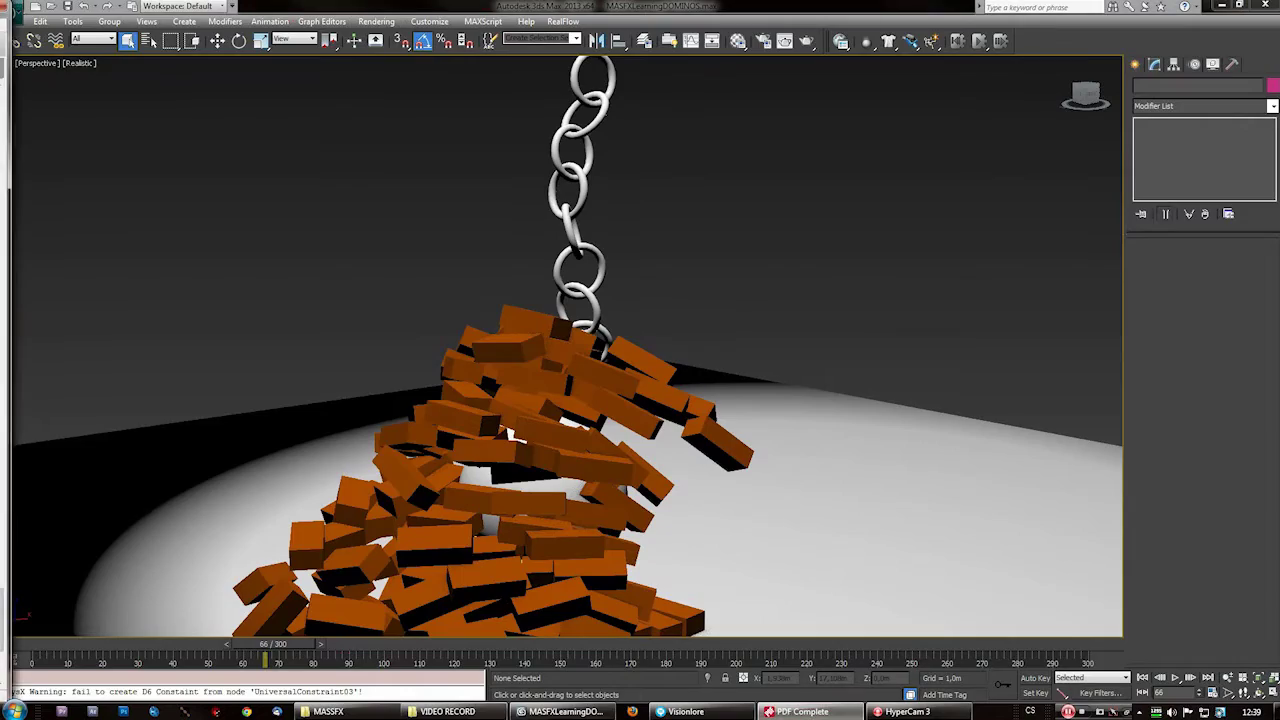
drag(0, 41, 551, 41)
double_click(551, 40)
scroll(629, 420, up, 10)
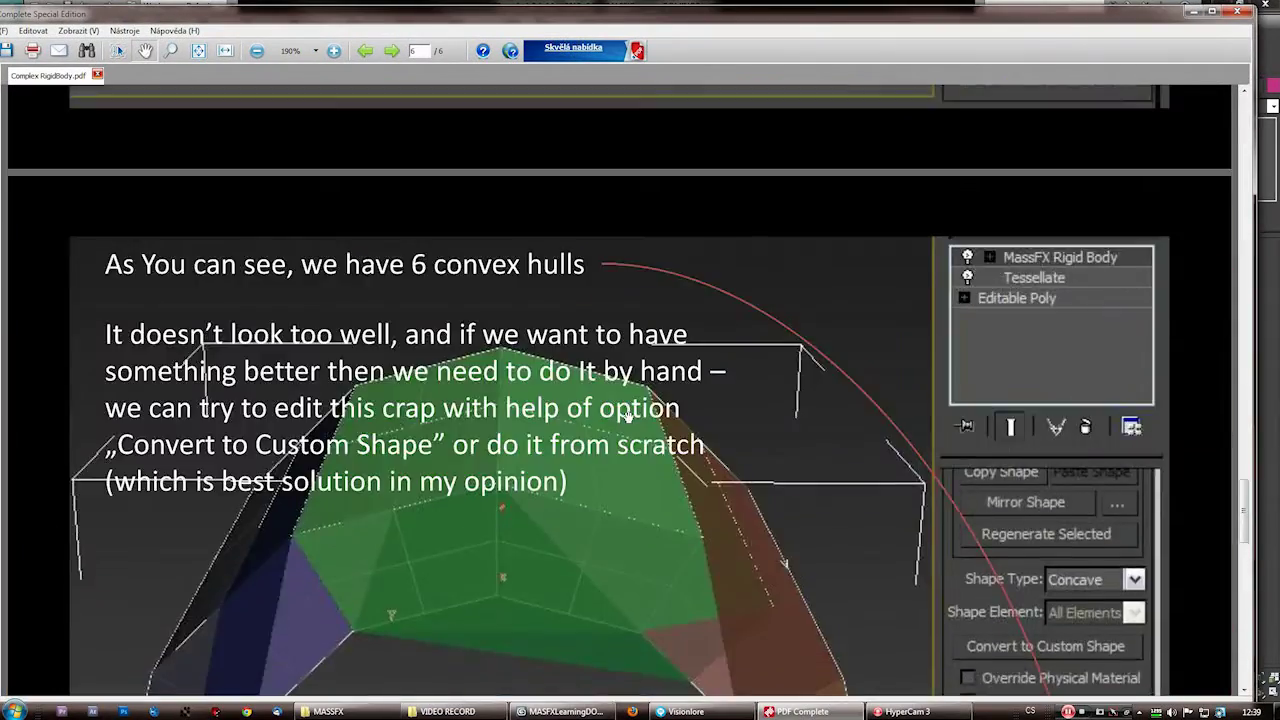
scroll(630, 420, up, 1)
scroll(630, 420, down, 4)
scroll(630, 420, up, 3)
scroll(629, 420, up, 5)
scroll(629, 420, down, 3)
scroll(629, 420, up, 3)
scroll(629, 420, down, 2)
scroll(629, 420, up, 8)
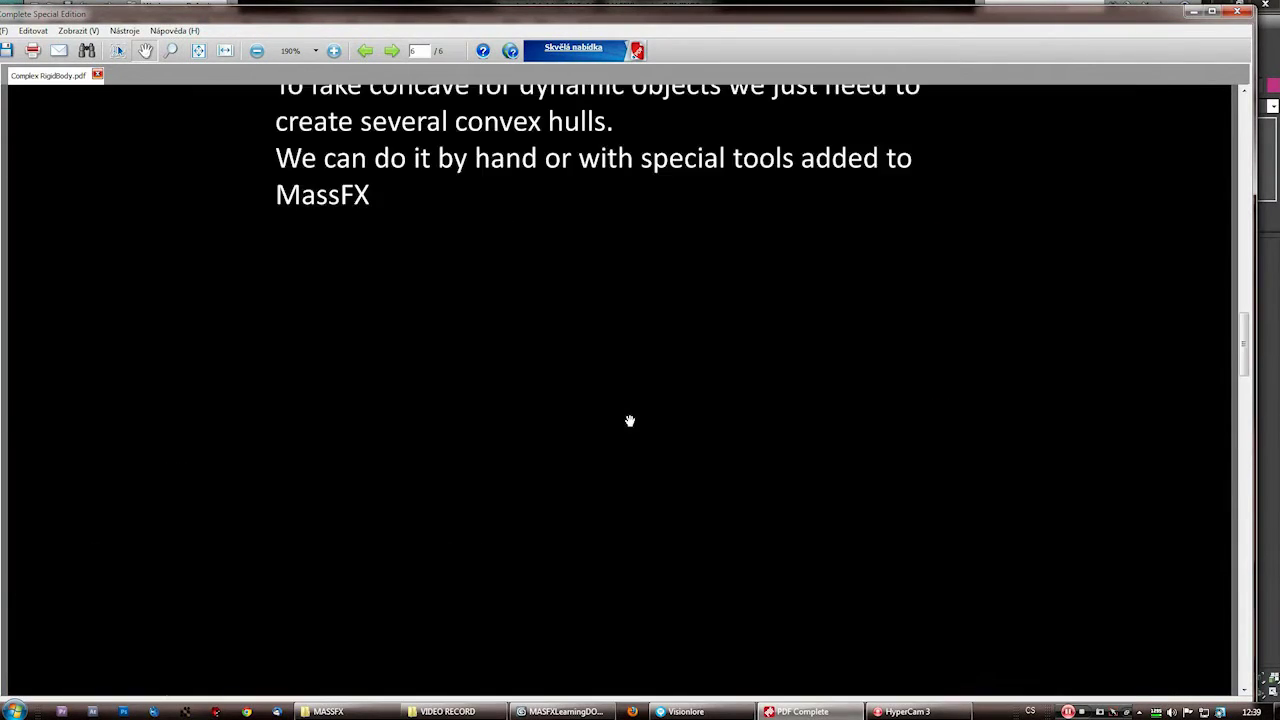
scroll(629, 420, up, 10)
scroll(629, 420, down, 5)
scroll(631, 422, up, 7)
scroll(629, 421, down, 10)
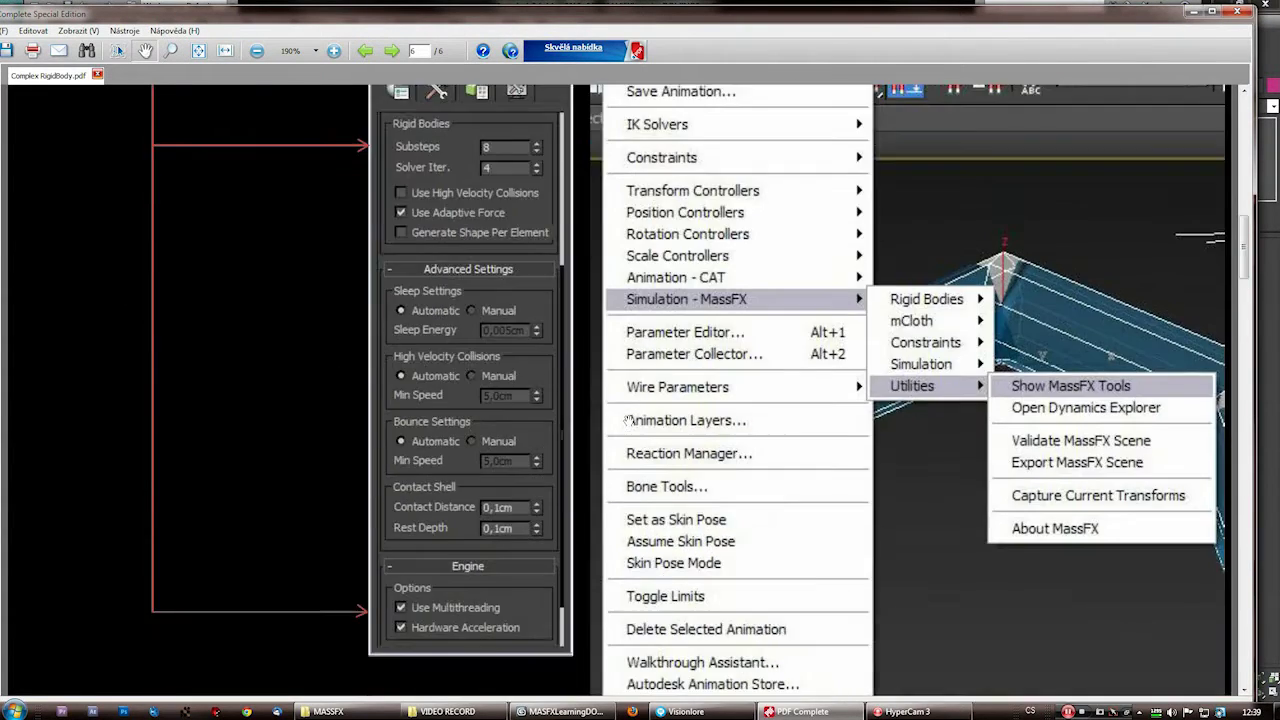
scroll(629, 421, down, 12)
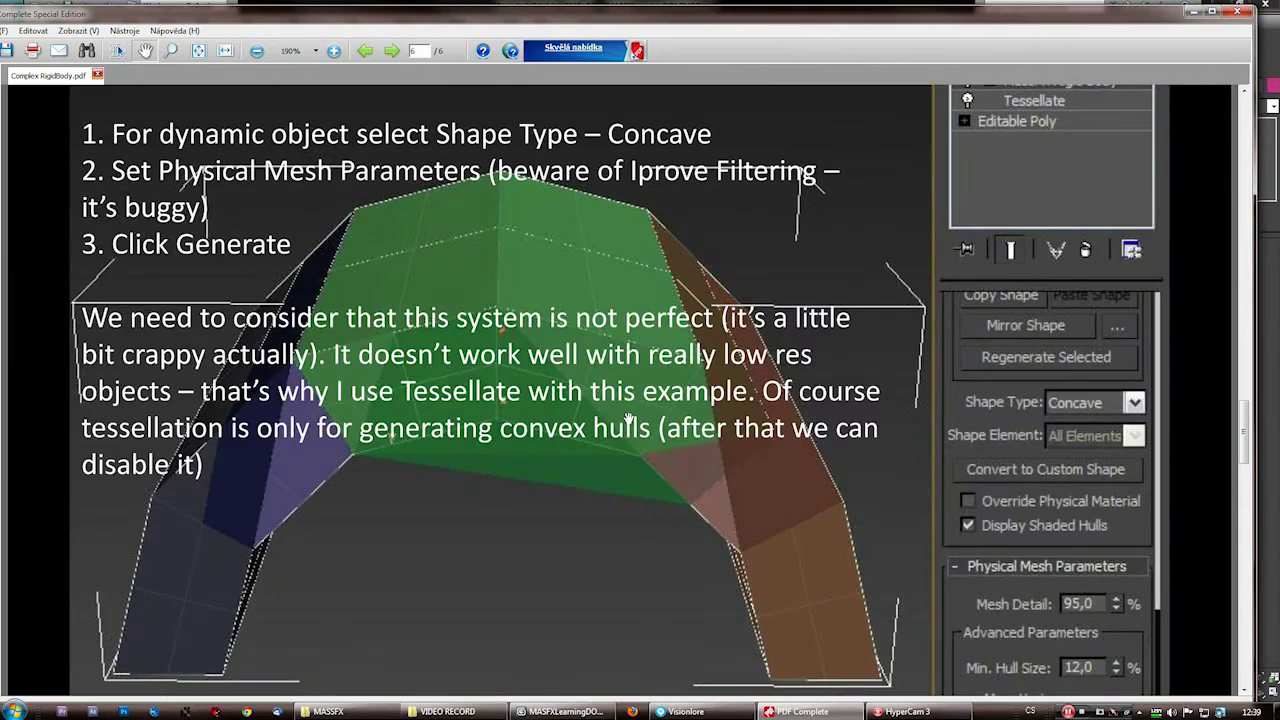
scroll(629, 421, down, 4)
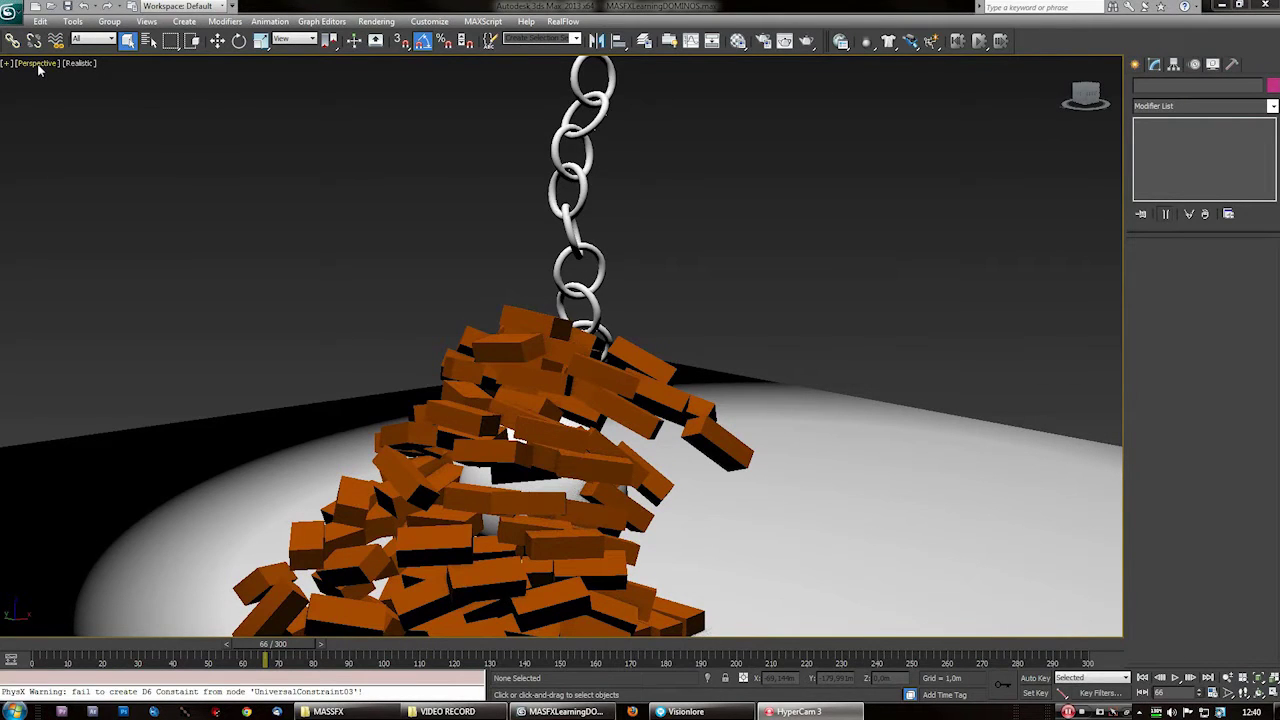
Reset 3ds Max to an empty scene and confirm the reset
click(12, 12)
click(22, 100)
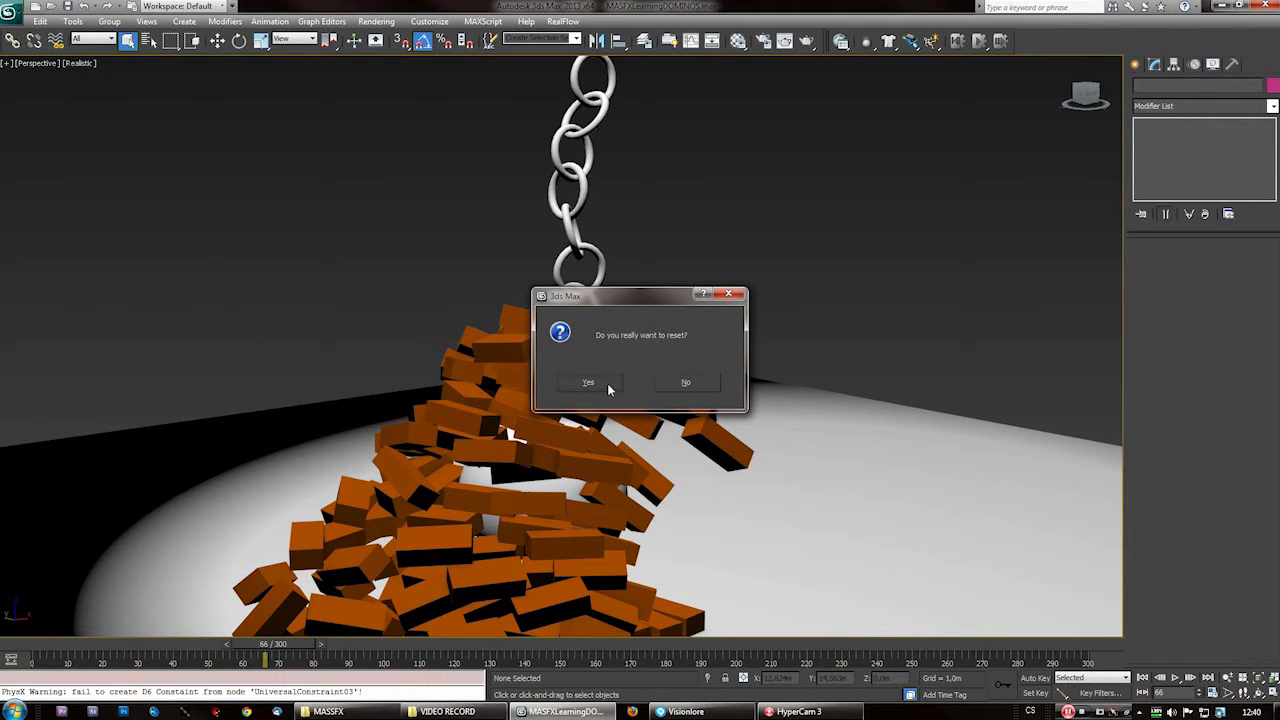
click(607, 383)
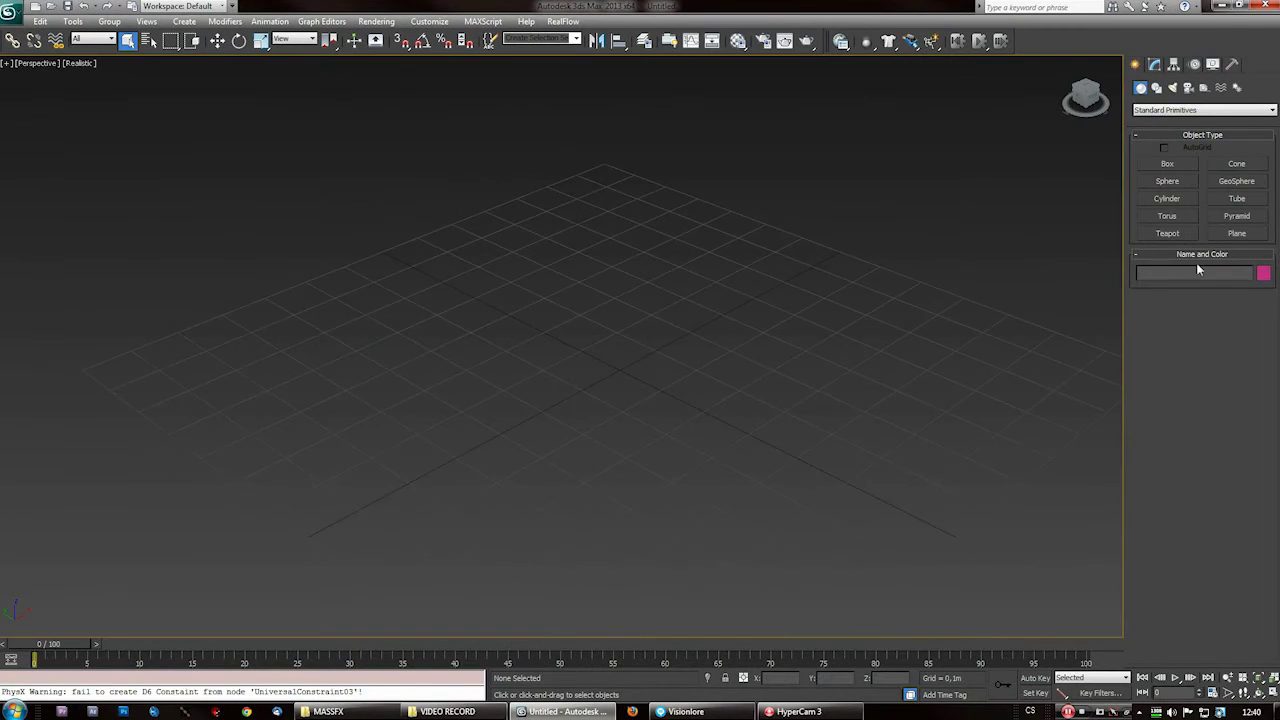
Create a thin torus lying flat on the ground grid in the perspective view
click(1180, 219)
scroll(646, 457, down, 2)
drag(446, 373, 646, 429)
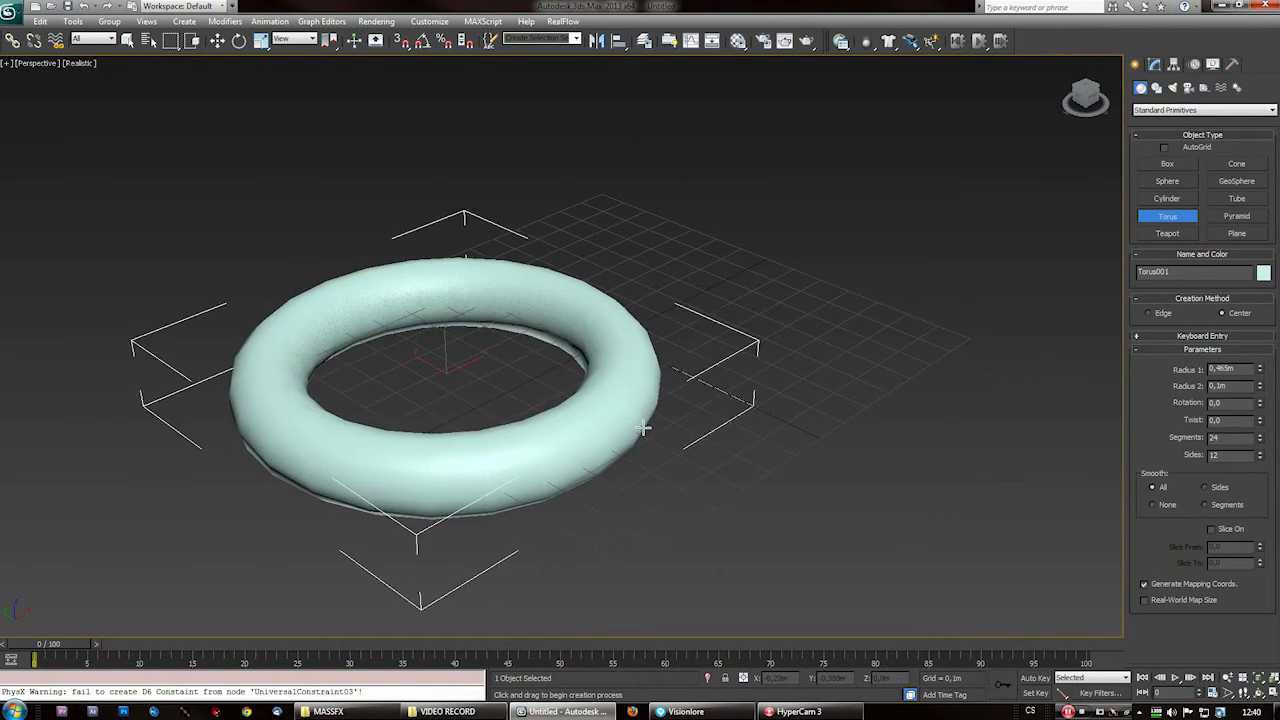
alt+middle_drag(603, 387, 546, 455)
right_click(521, 416)
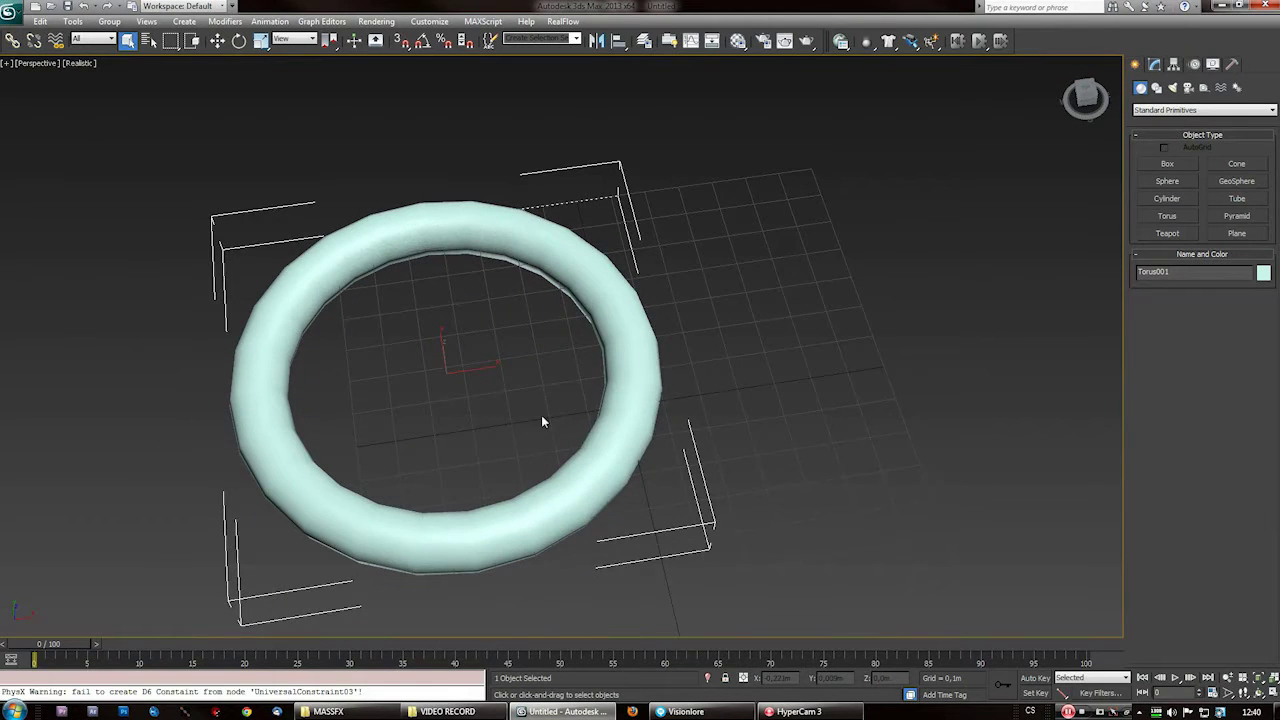
right_click(541, 413)
click(587, 453)
mouse_move(444, 368)
mouse_down()
mouse_move(451, 406)
mouse_move(445, 372)
mouse_up()
right_click(585, 446)
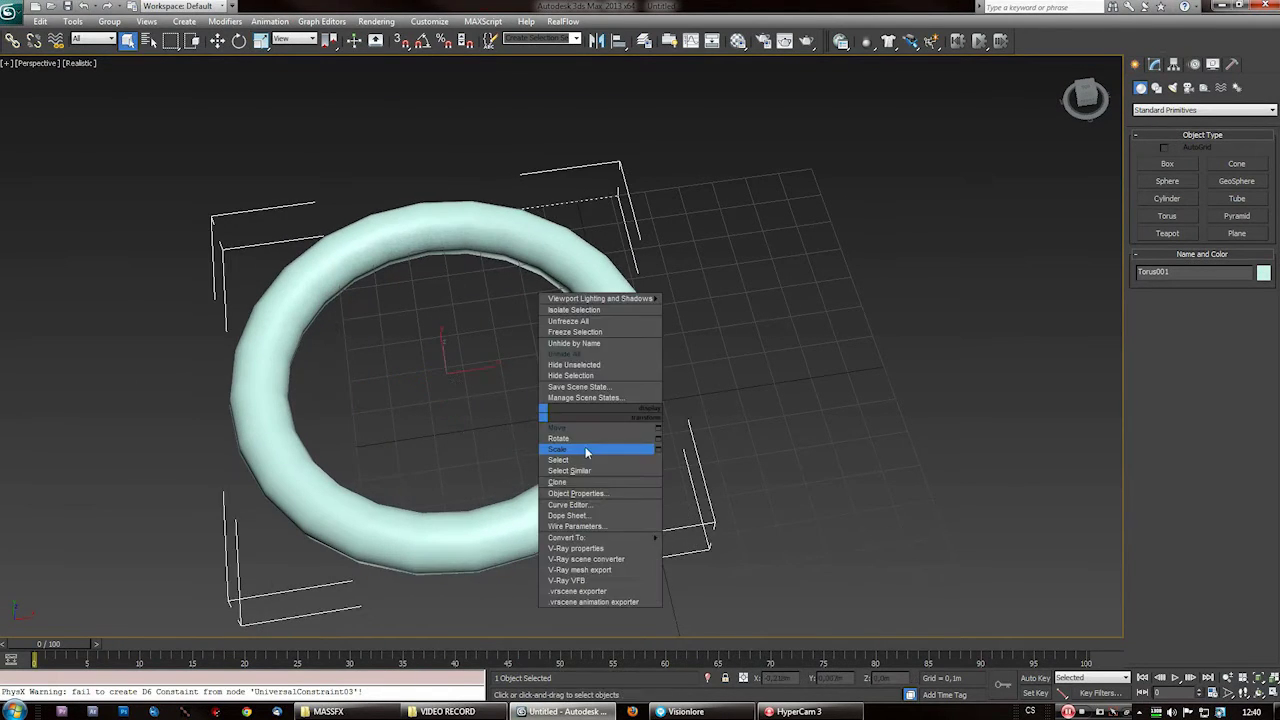
click(579, 438)
mouse_move(434, 369)
mouse_down()
mouse_move(469, 426)
mouse_move(443, 369)
mouse_up()
key(ctrl+z)
Move the torus over the middle of the ground grid
right_click(449, 383)
click(505, 395)
alt+middle_drag(480, 491, 633, 354)
Rotate the torus 90 degrees about its X axis with angle snap on so it stands upright
key(e)
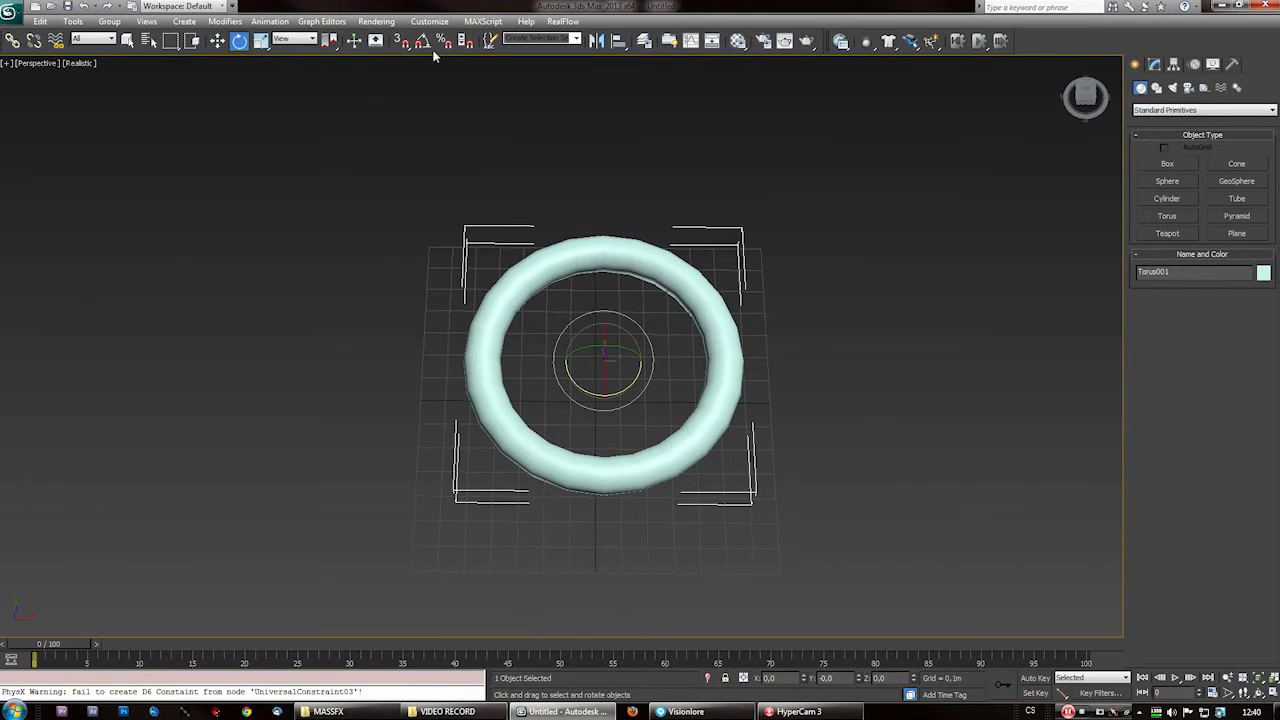
drag(604, 381, 610, 409)
right_click(610, 409)
drag(604, 347, 610, 409)
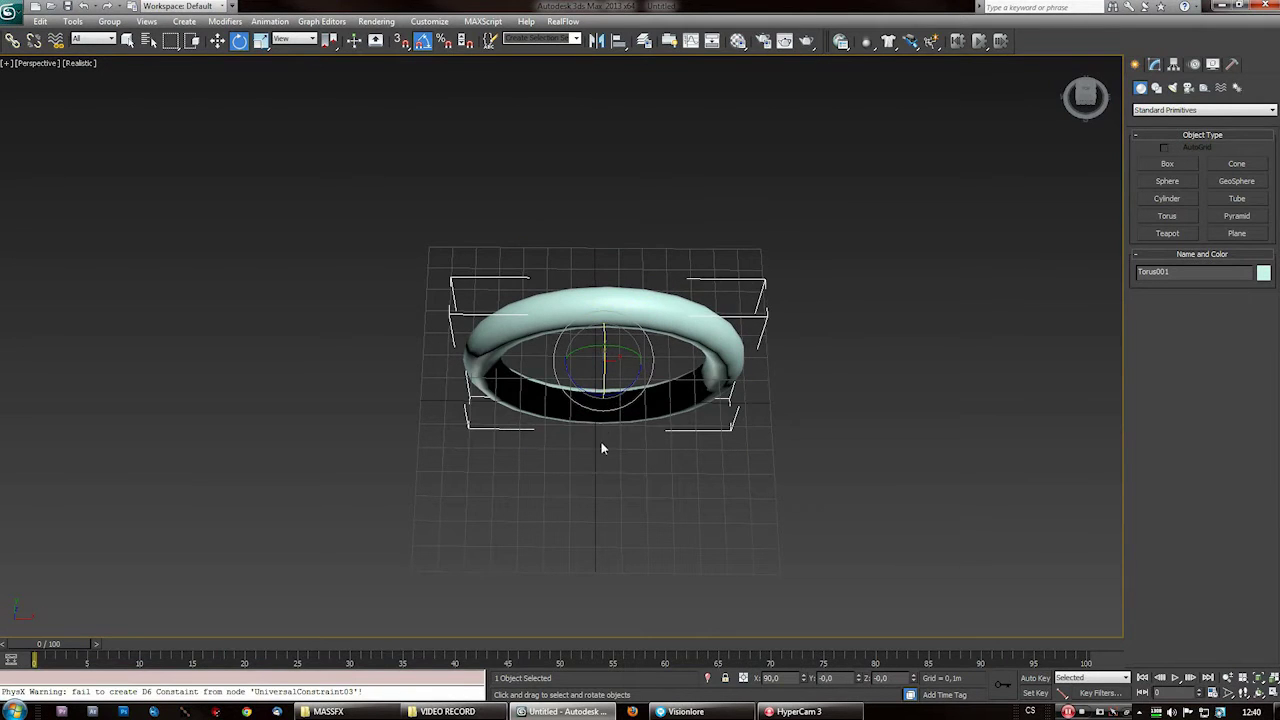
Raise the upright torus above the grid to a height of about 1.7 m
right_click(597, 378)
click(607, 408)
drag(591, 320, 591, 173)
middle_drag(596, 273, 580, 434)
drag(574, 347, 580, 268)
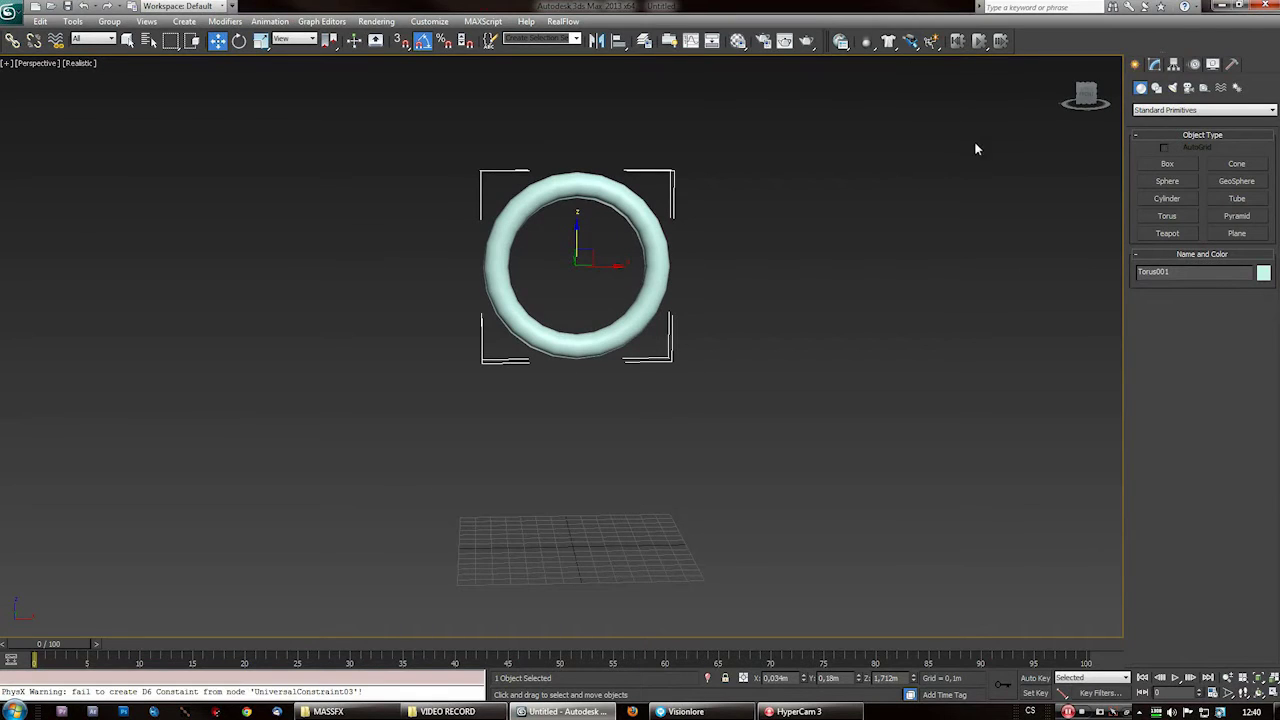
Make the torus a static MassFX rigid body and set its physical shape type to Original
drag(866, 41, 904, 114)
drag(1278, 371, 1277, 440)
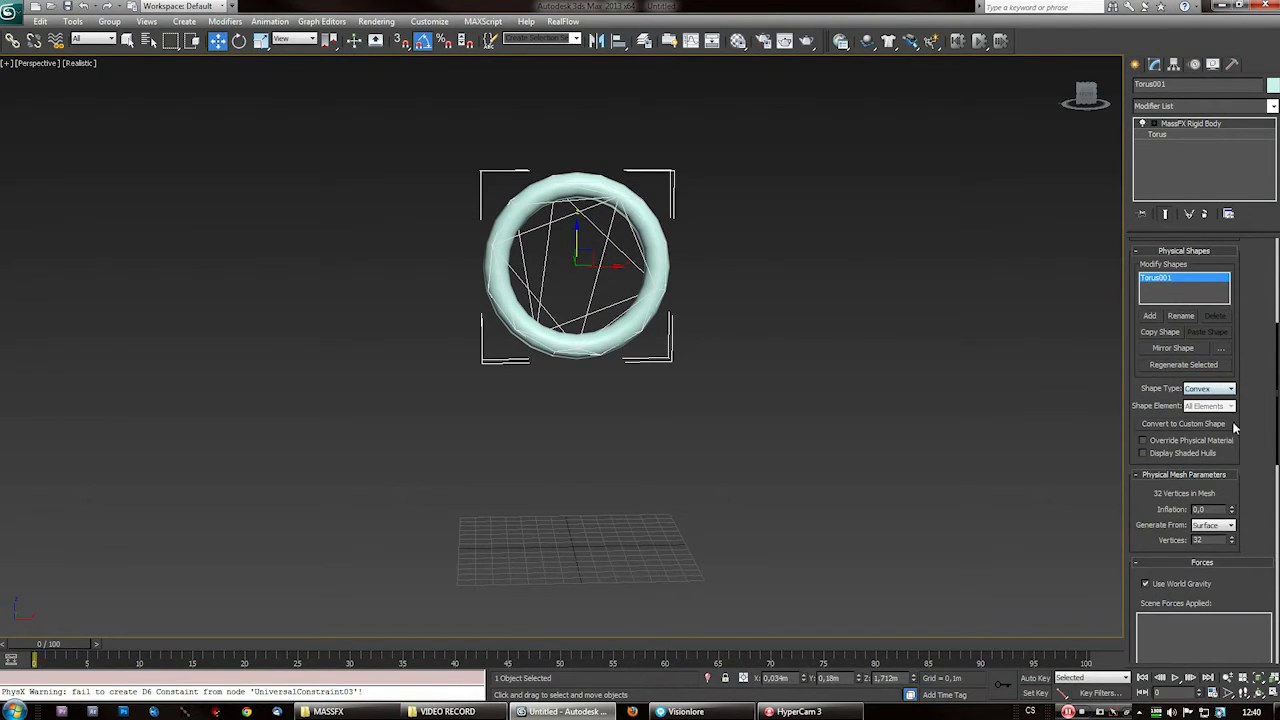
click(1212, 392)
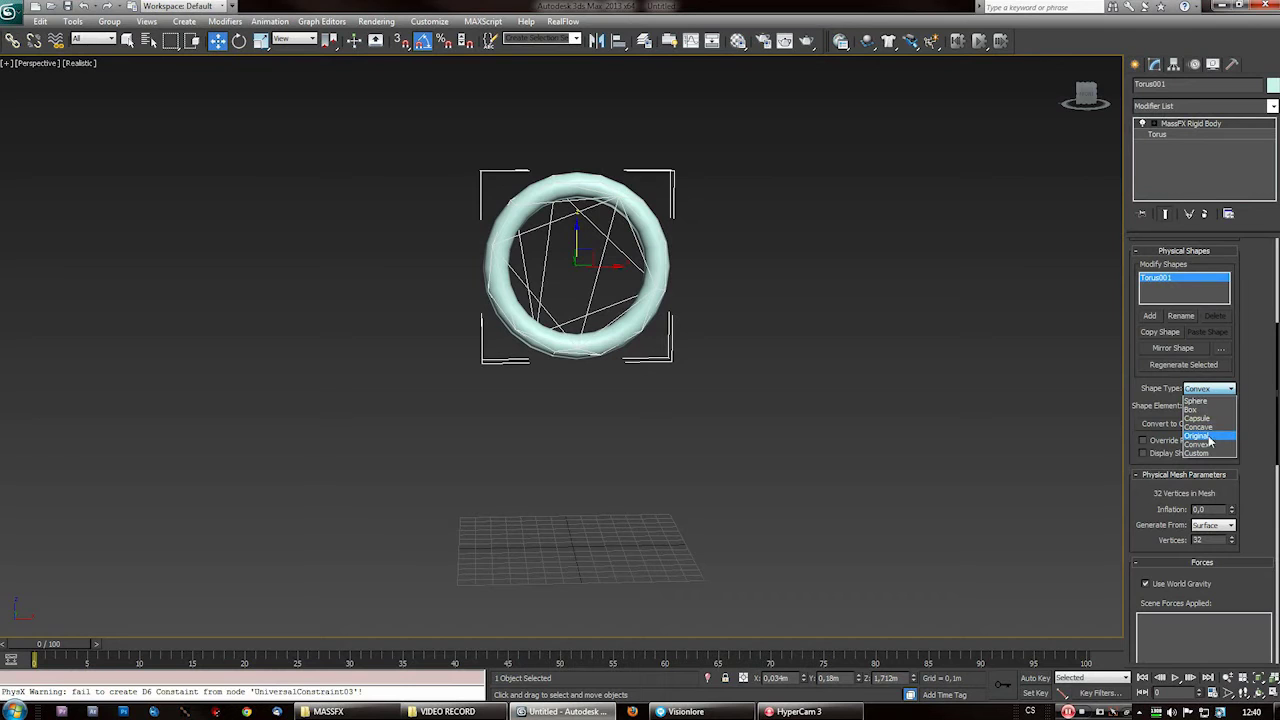
click(1210, 440)
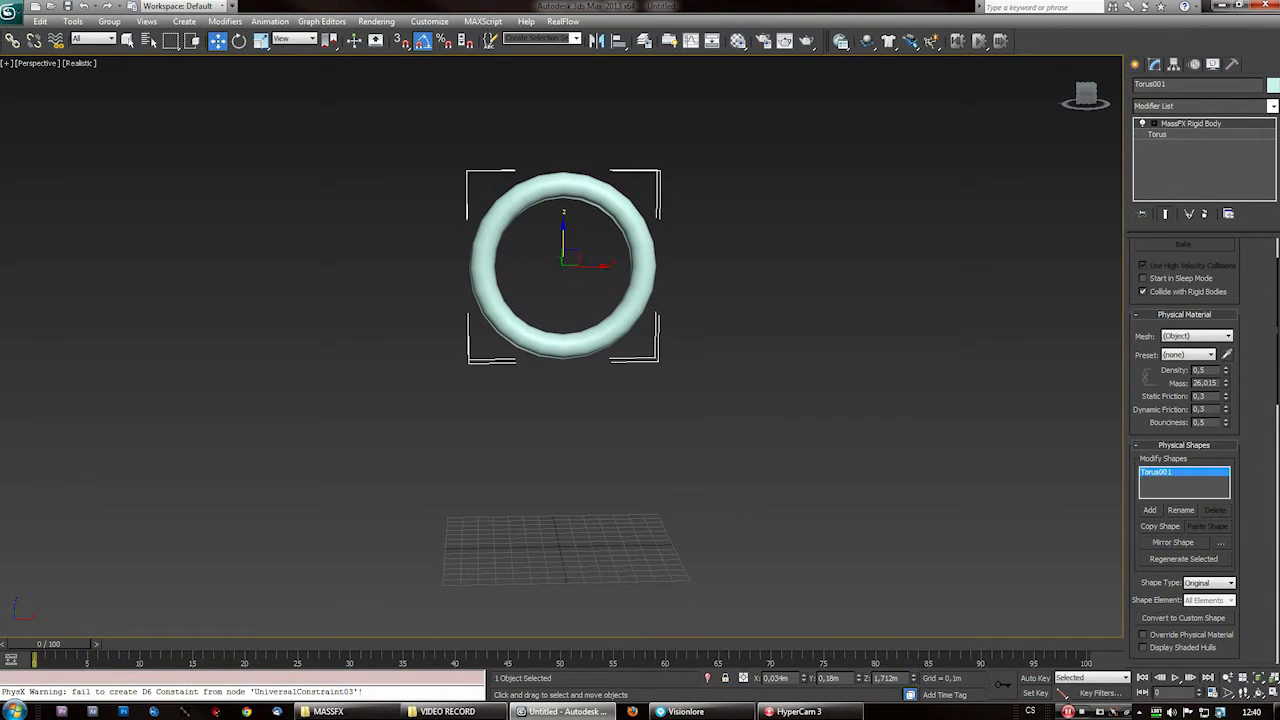
Clone the torus as a single copy shifted along X to about 0.73 m, overlapping the first ring
alt+middle_drag(699, 367, 701, 391)
middle_drag(701, 391, 686, 463)
alt+middle_drag(612, 432, 605, 414)
shift+drag(574, 346, 666, 347)
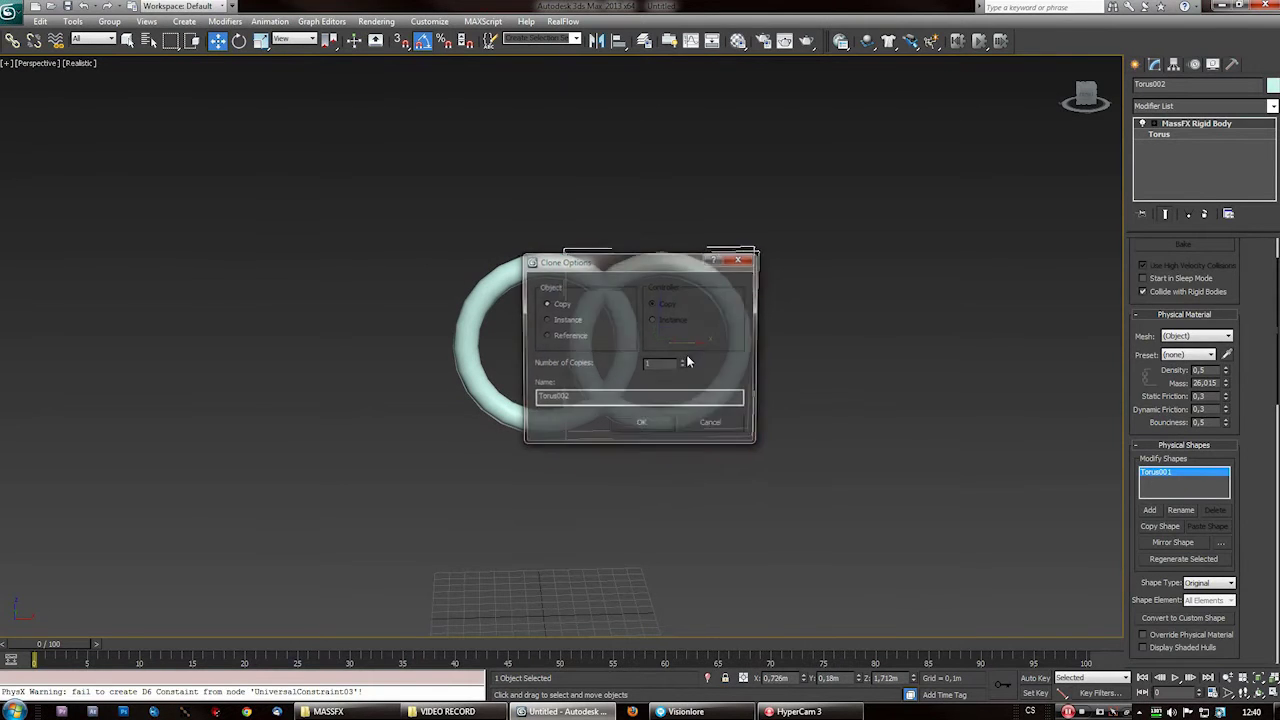
key(Return)
Rotate the copied ring 90 degrees about X so it lies flat and links through the first ring
right_click(665, 347)
click(686, 376)
drag(676, 372, 697, 433)
alt+middle_drag(697, 433, 863, 366)
scroll(1276, 226, up, 2)
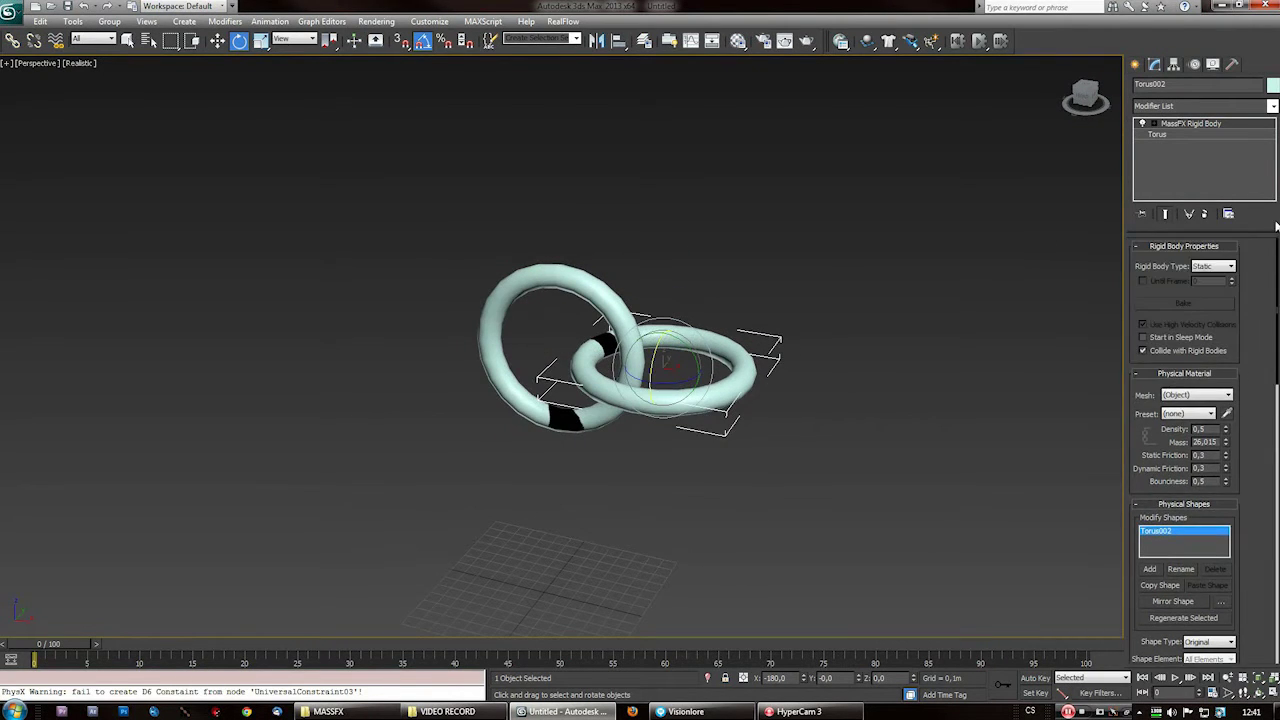
Set the copied ring's rigid body type to Dynamic and its physical shape type to Concave
click(1214, 267)
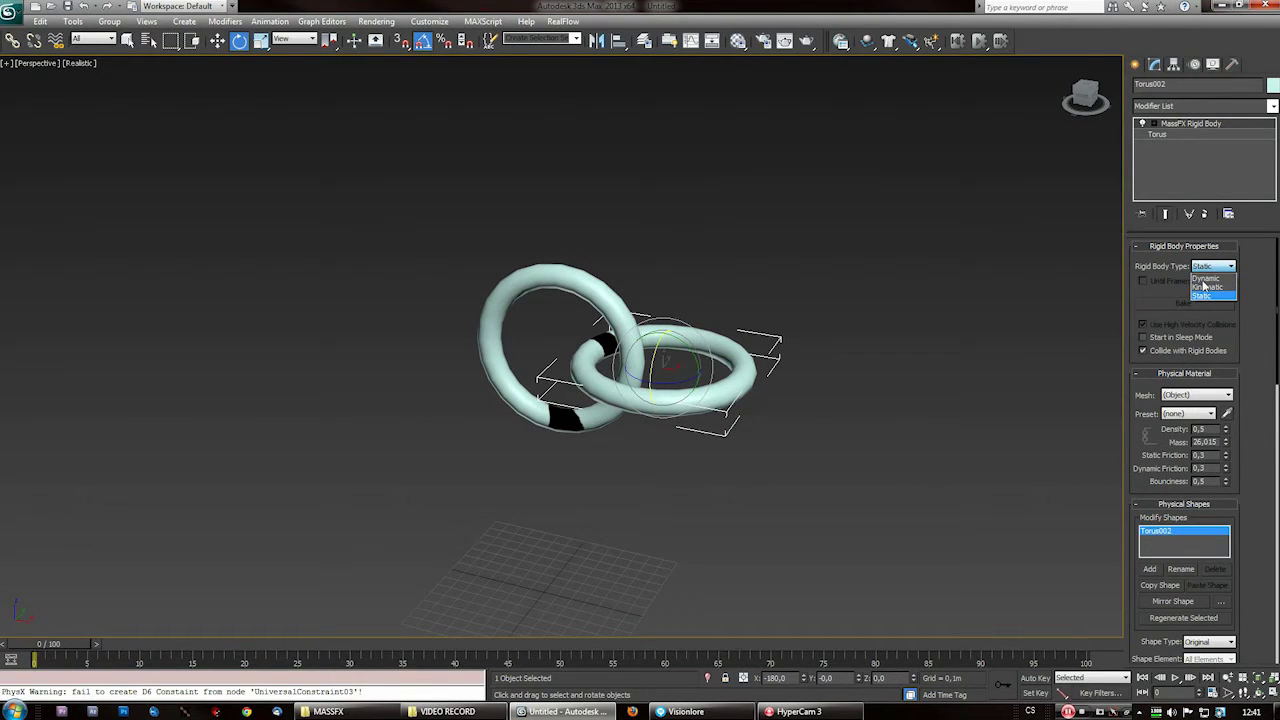
click(1206, 278)
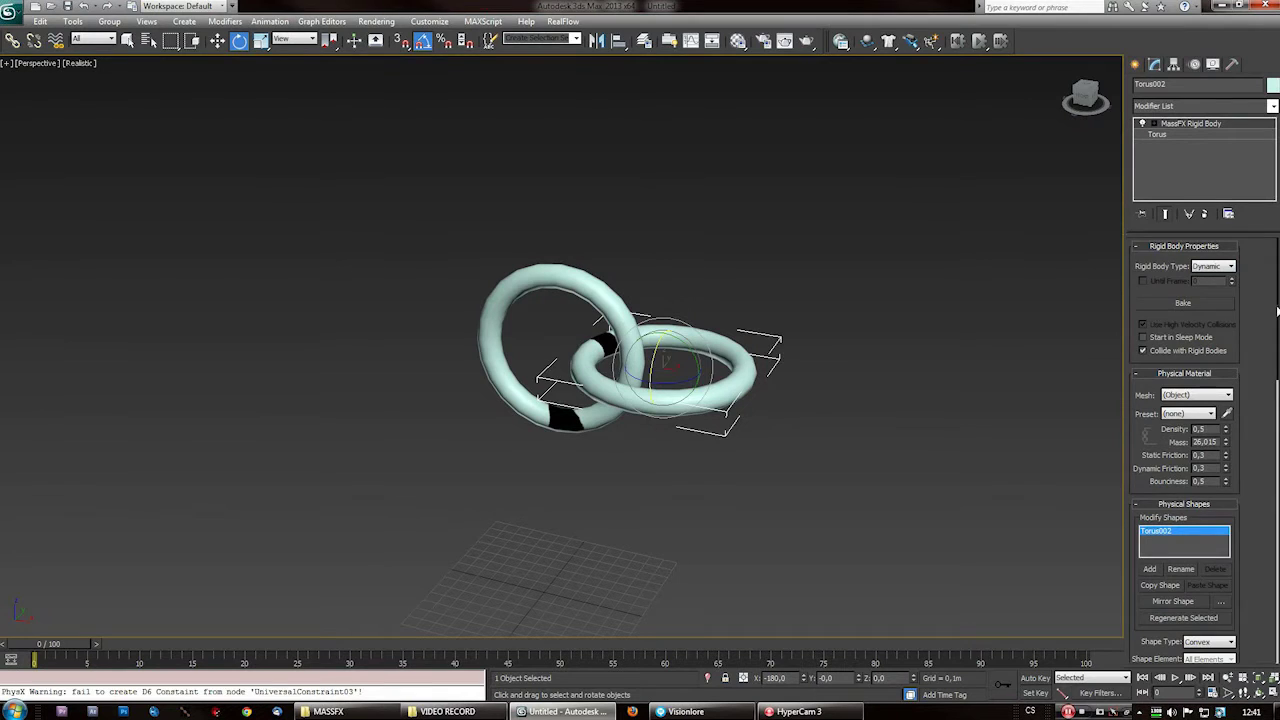
scroll(1277, 308, down, 5)
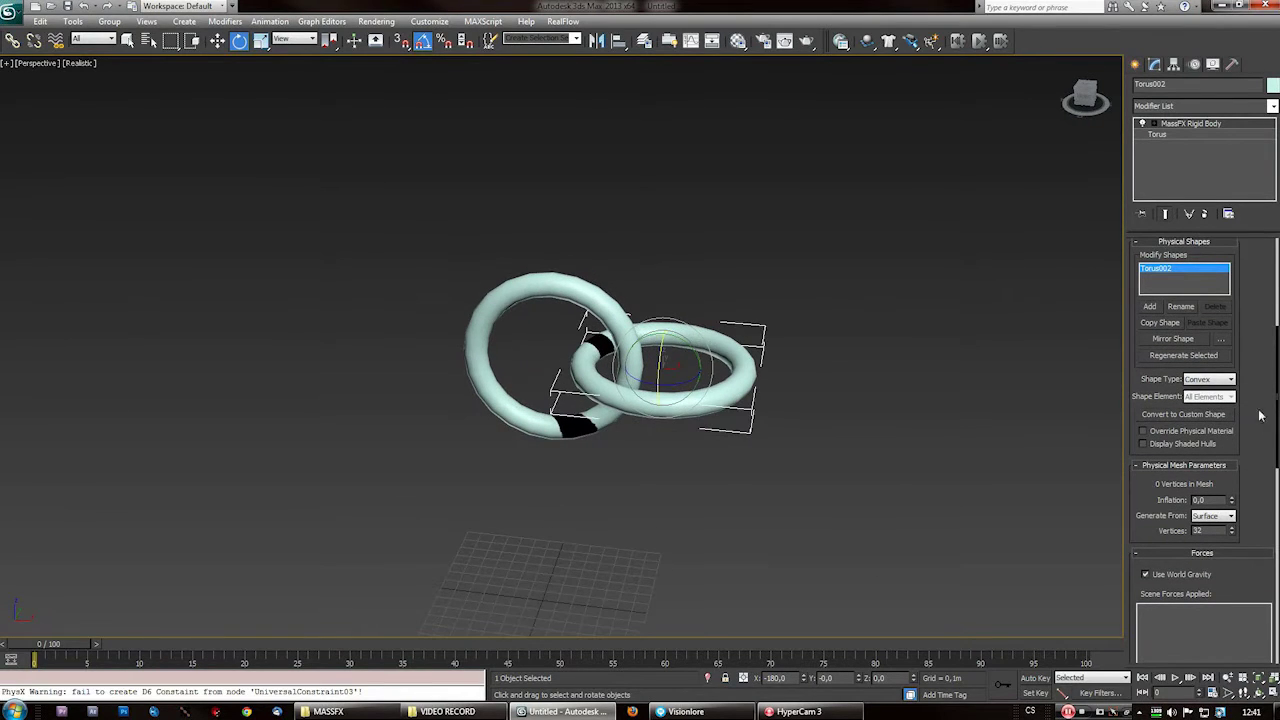
click(1218, 384)
click(1203, 417)
Generate the concave physical mesh hulls for the copied ring
scroll(1255, 410, up, 3)
scroll(1204, 450, down, 4)
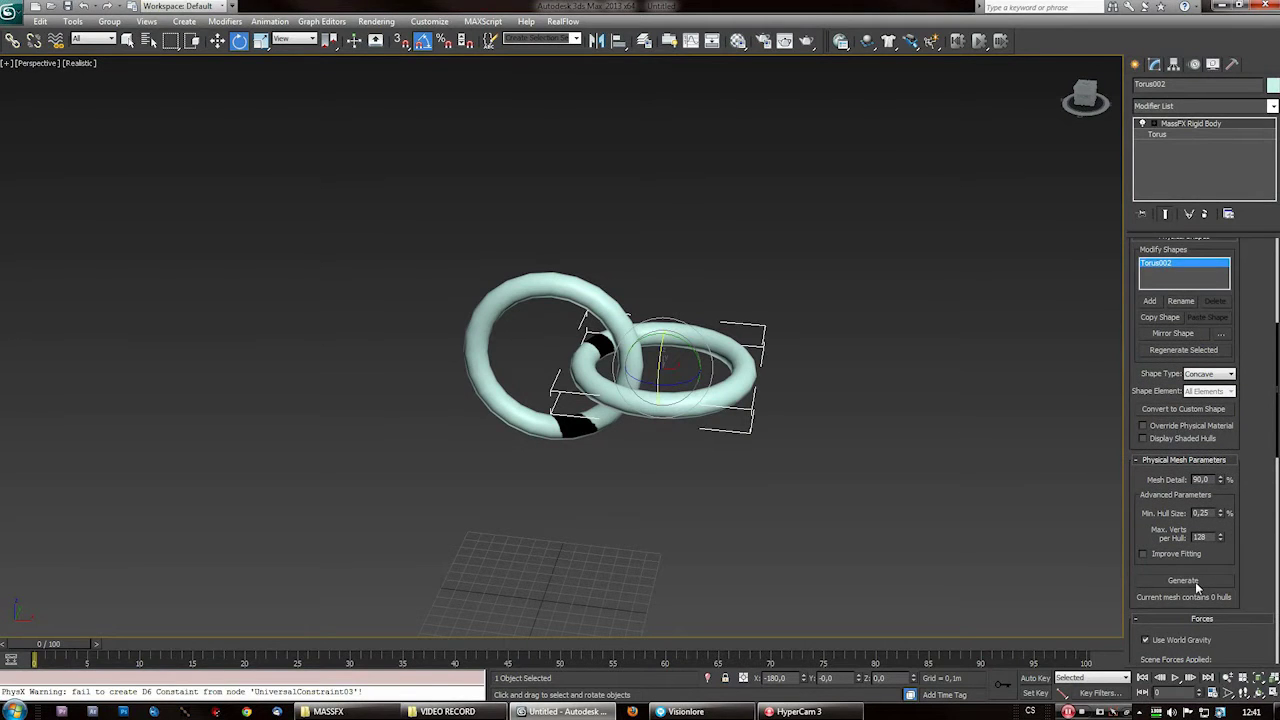
click(1198, 587)
Examine the generated hulls around the copied ring up close and from several angles
alt+middle_drag(654, 469, 627, 485)
scroll(668, 474, up, 2)
scroll(603, 482, up, 5)
scroll(627, 491, down, 5)
alt+middle_drag(513, 342, 522, 376)
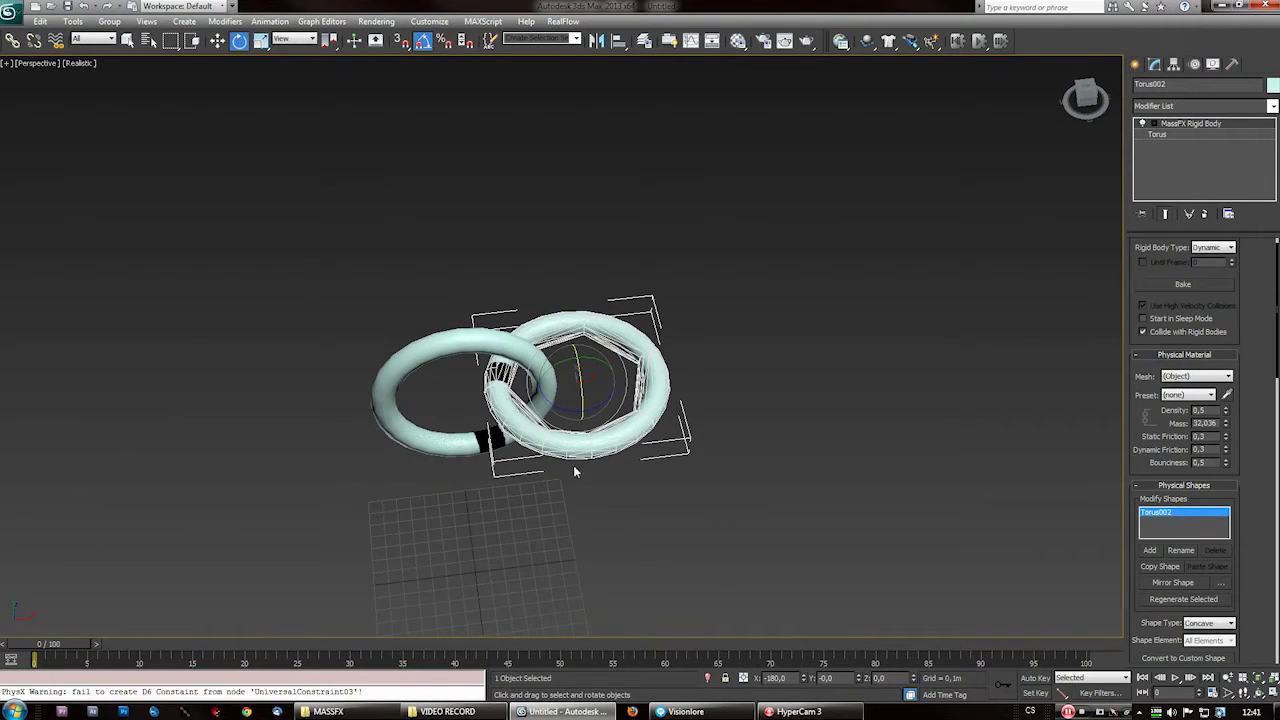
alt+middle_drag(549, 425, 618, 457)
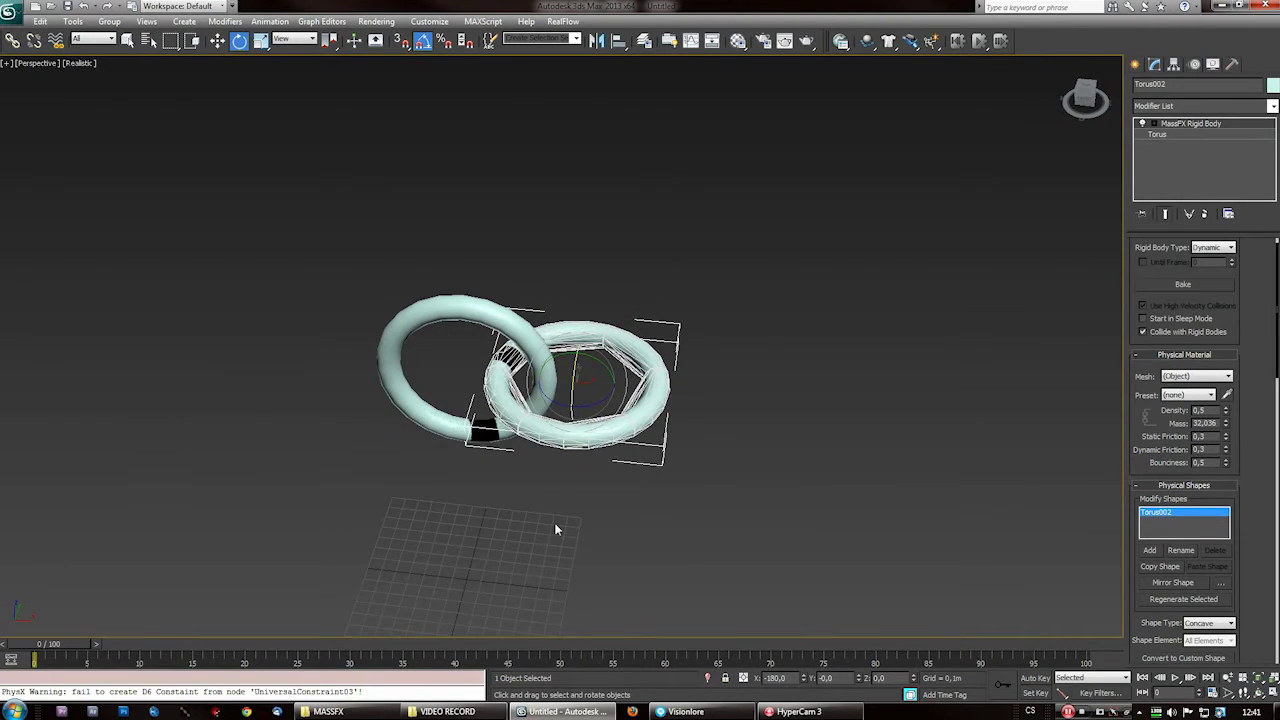
alt+middle_drag(556, 529, 562, 484)
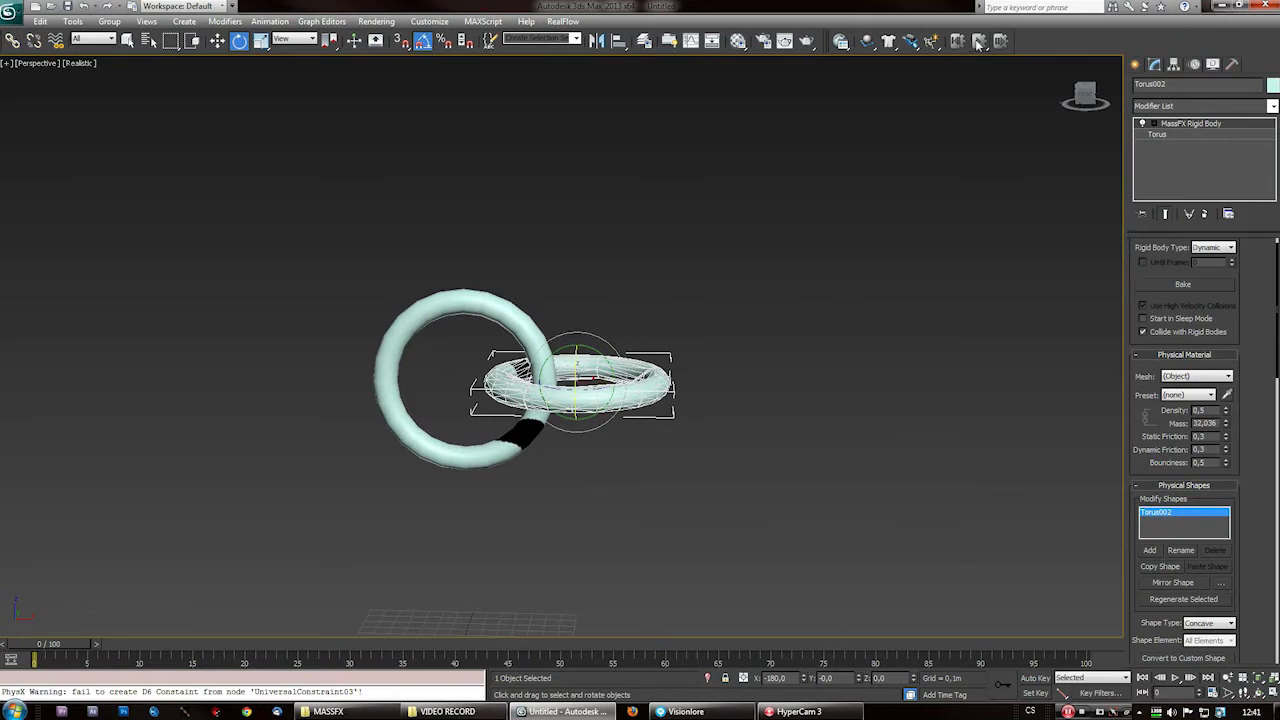
alt+middle_drag(615, 415, 619, 455)
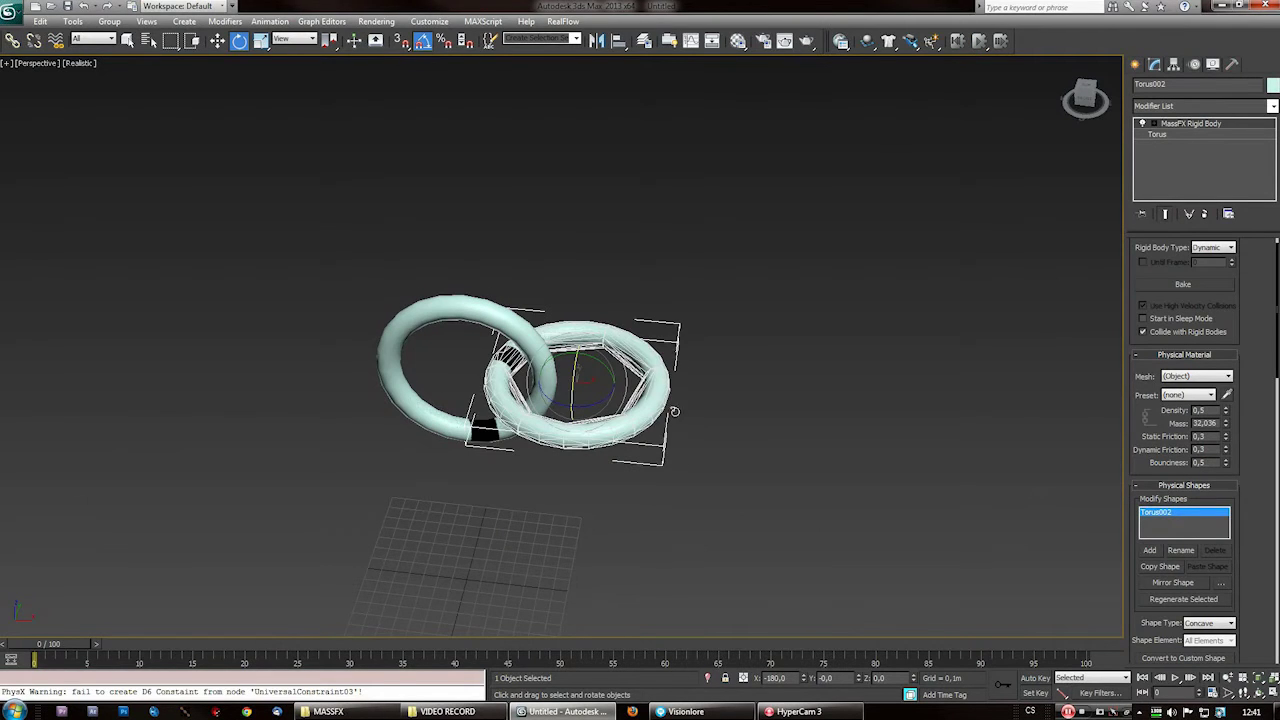
Run the MassFX simulation of the two linked rings and reset it to the first frame
alt+middle_drag(557, 528, 563, 485)
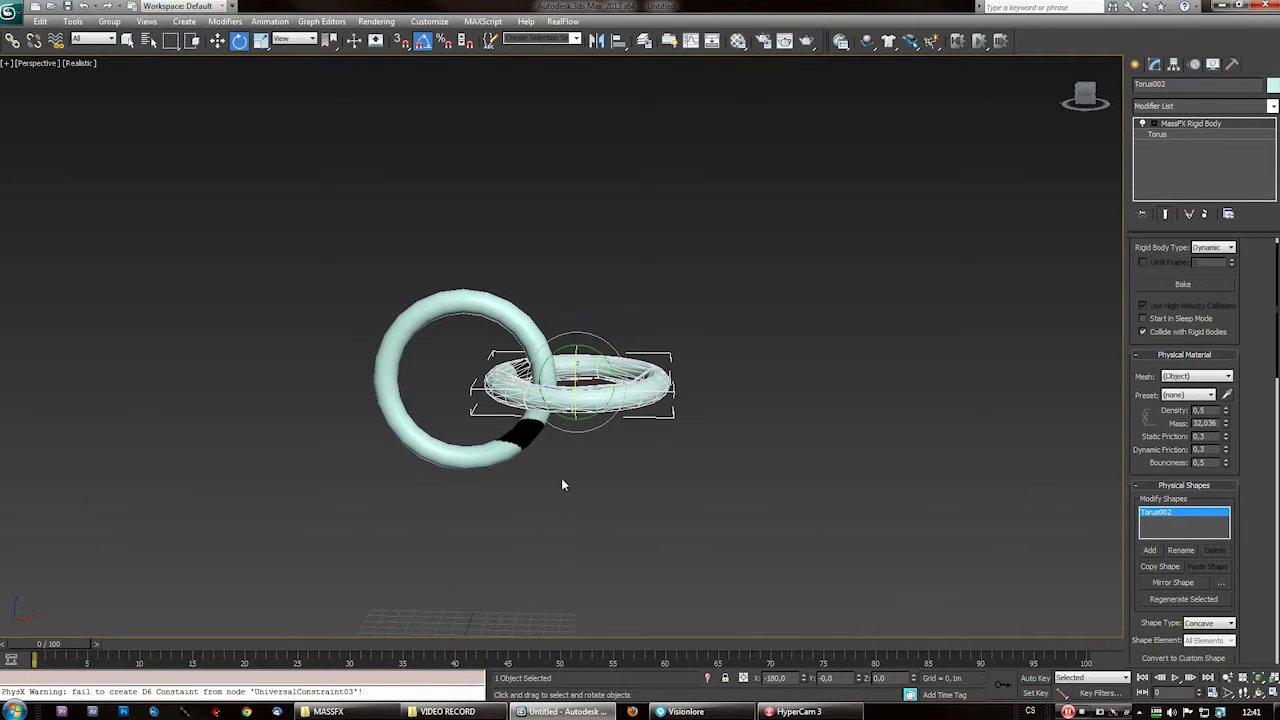
click(978, 41)
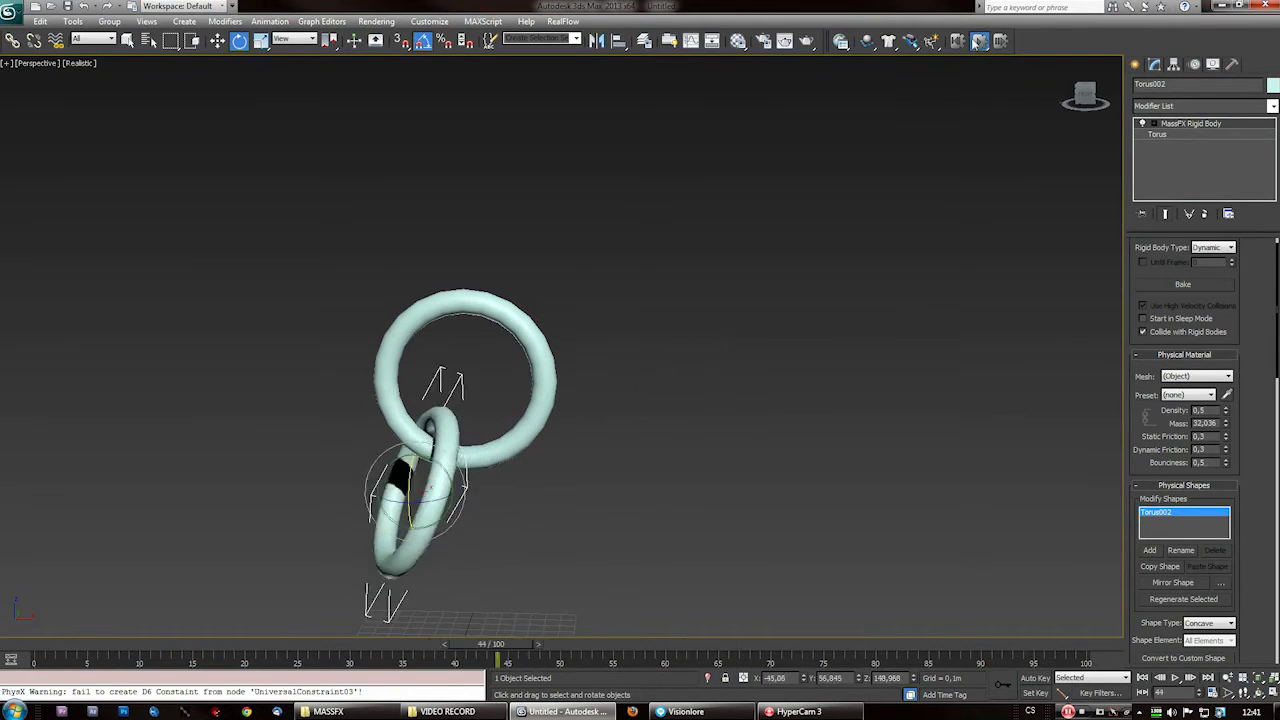
click(957, 41)
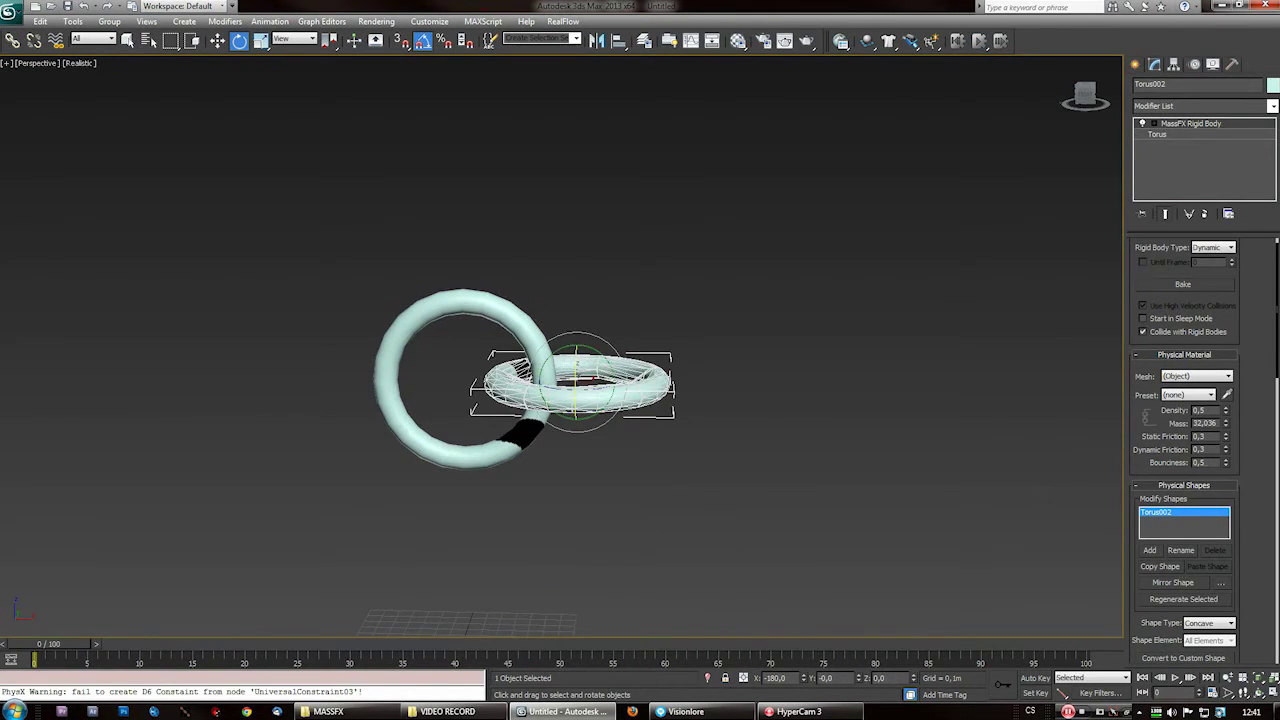
Apply the Steel physical material preset to both rings, leaving the dynamic ring selected
click(1192, 401)
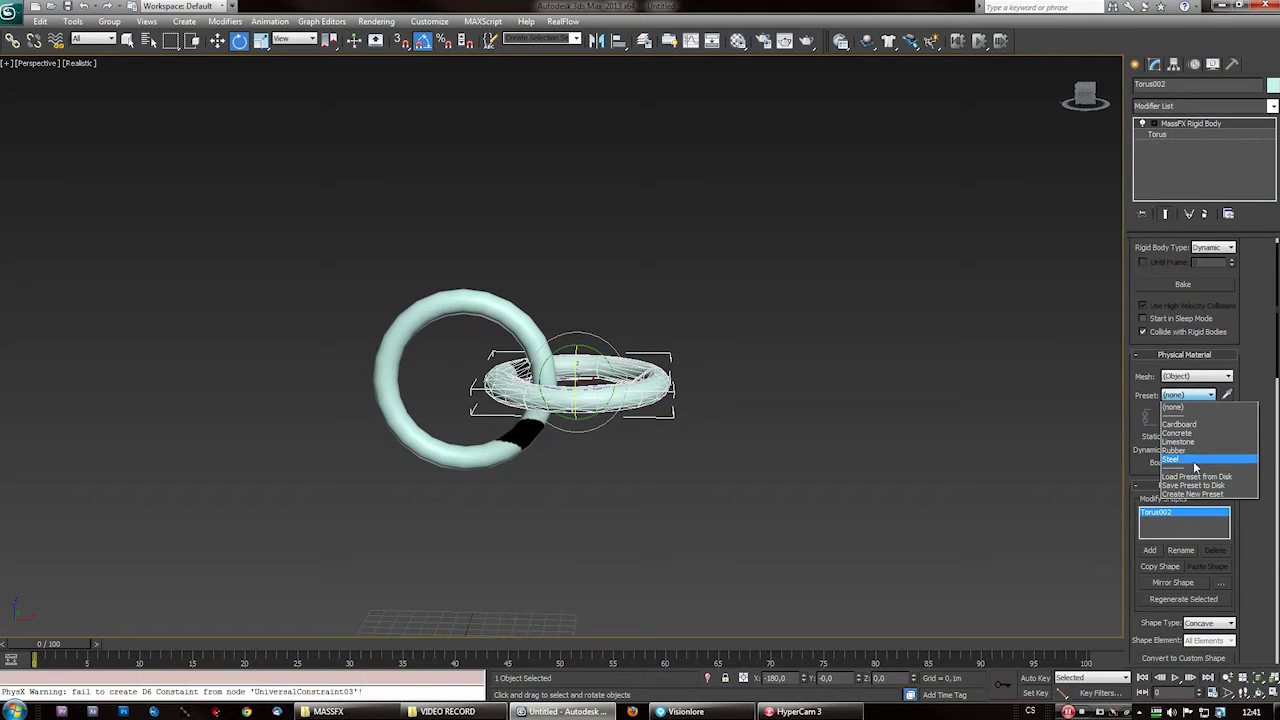
click(1193, 461)
click(480, 320)
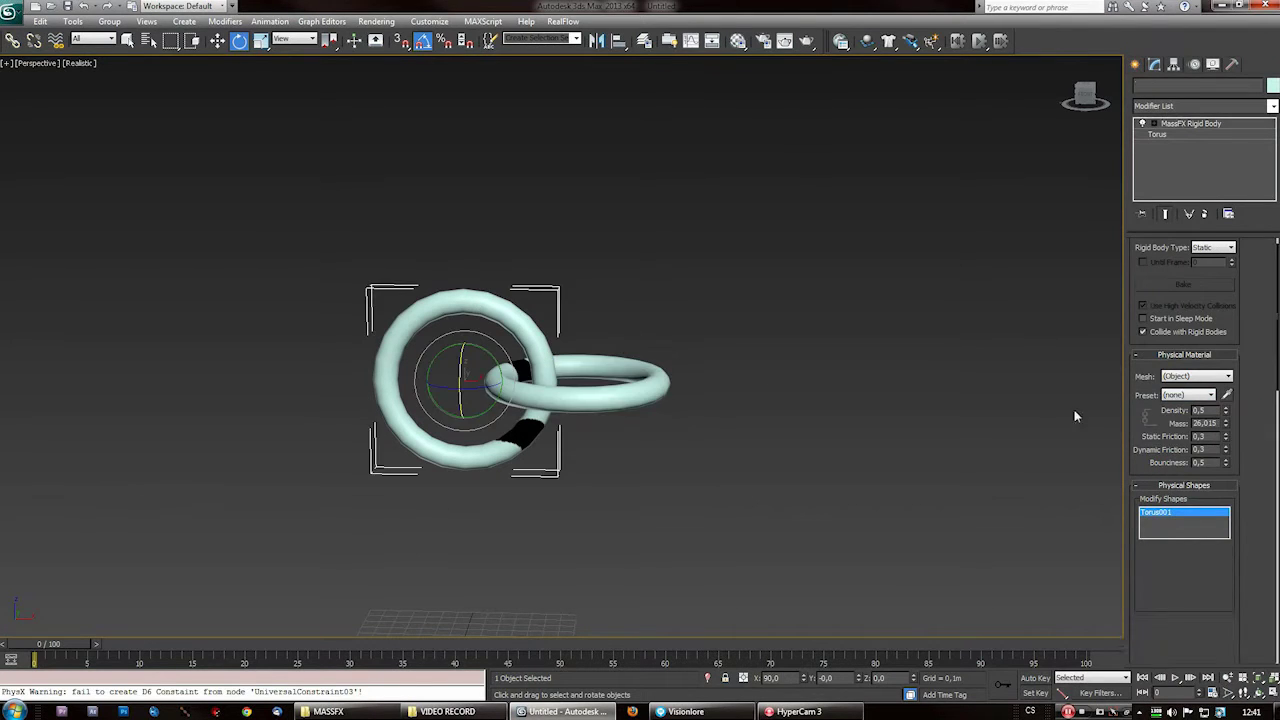
click(1188, 395)
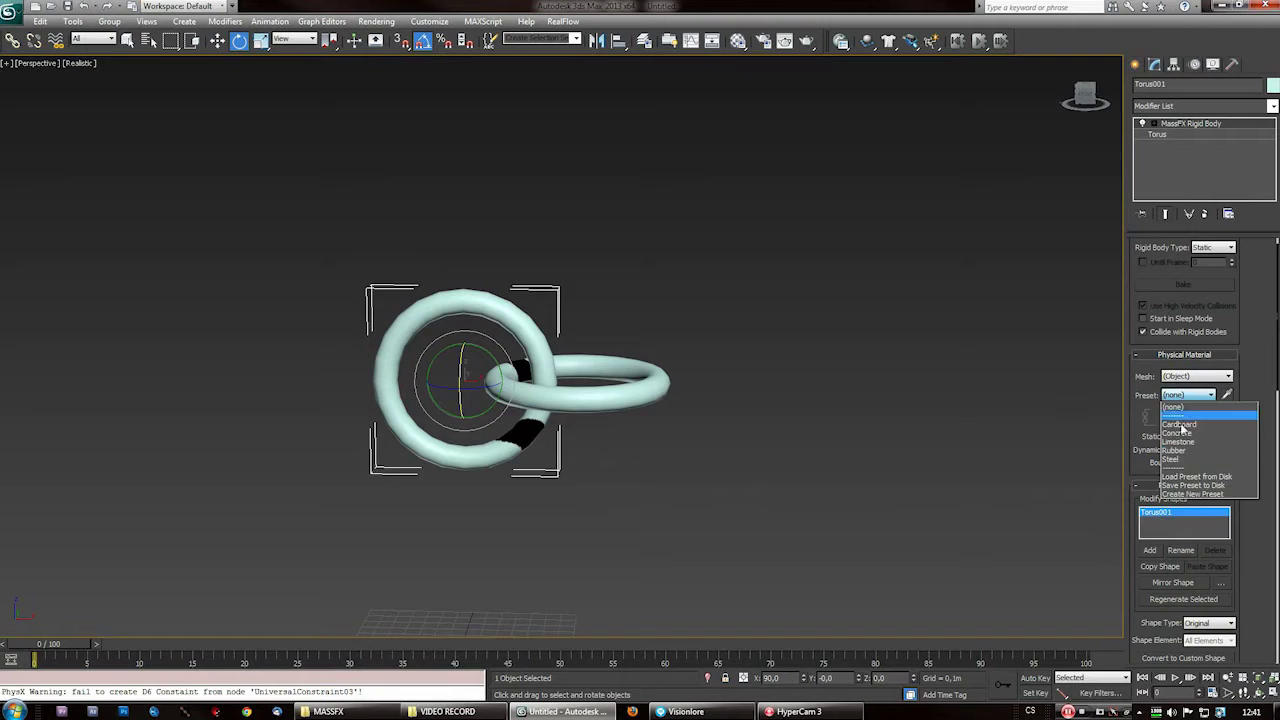
click(1193, 458)
click(594, 402)
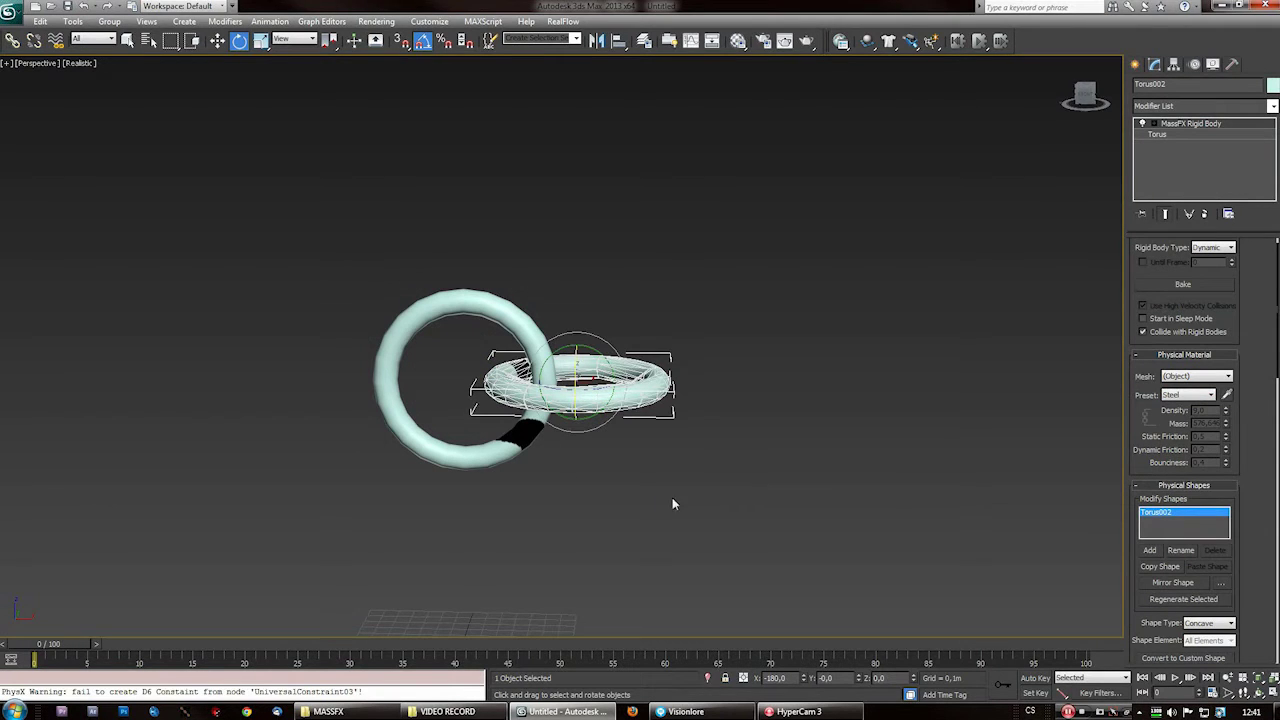
Copy the horizontal ring along the X axis to add a third ring to the chain
alt+middle_drag(535, 465, 509, 477)
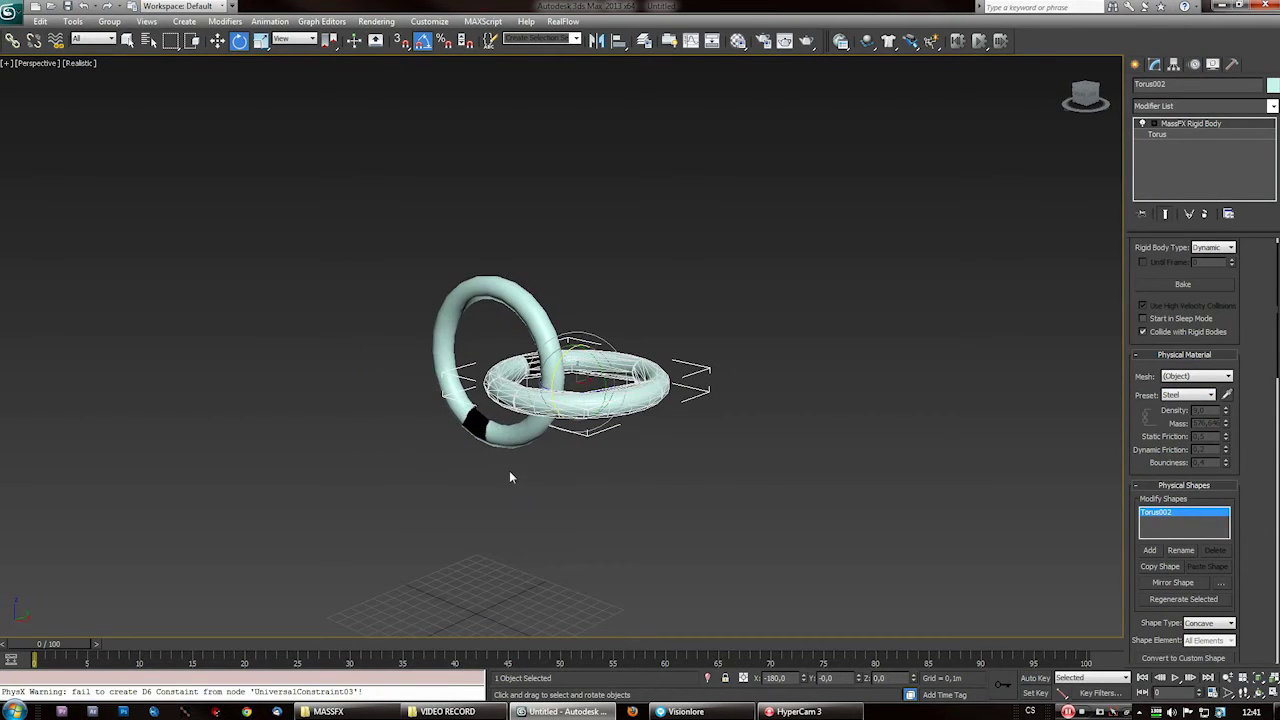
alt+middle_drag(489, 313, 560, 430)
right_click(549, 376)
click(608, 381)
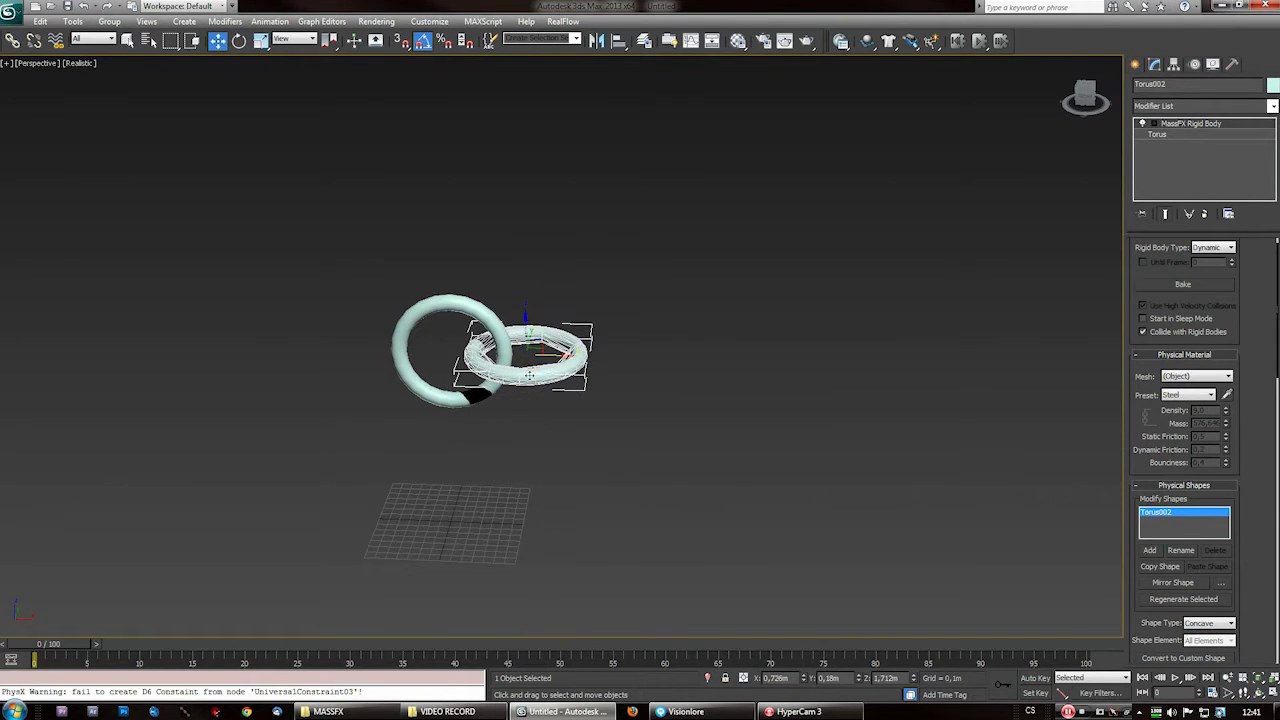
shift+drag(560, 364, 605, 370)
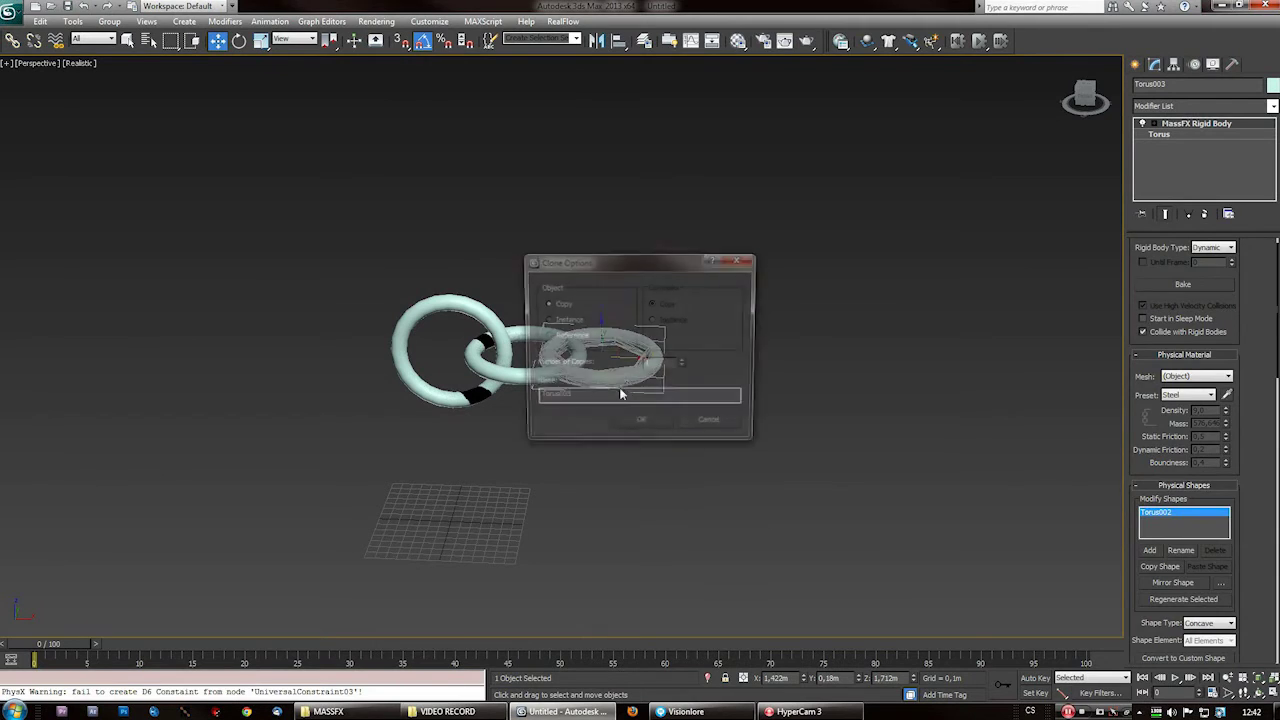
click(648, 426)
Rotate the new third ring 90 degrees about the X axis so it stands upright, and deselect it
right_click(616, 353)
click(643, 379)
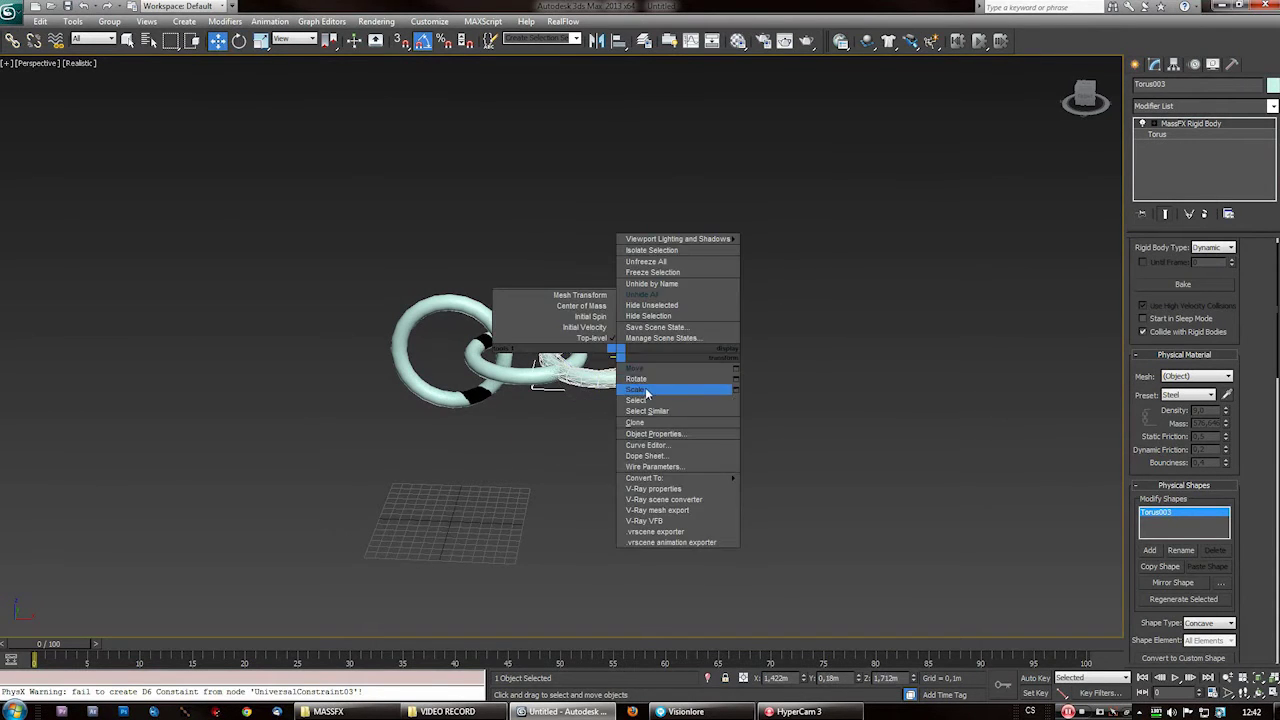
click(643, 380)
drag(601, 350, 601, 405)
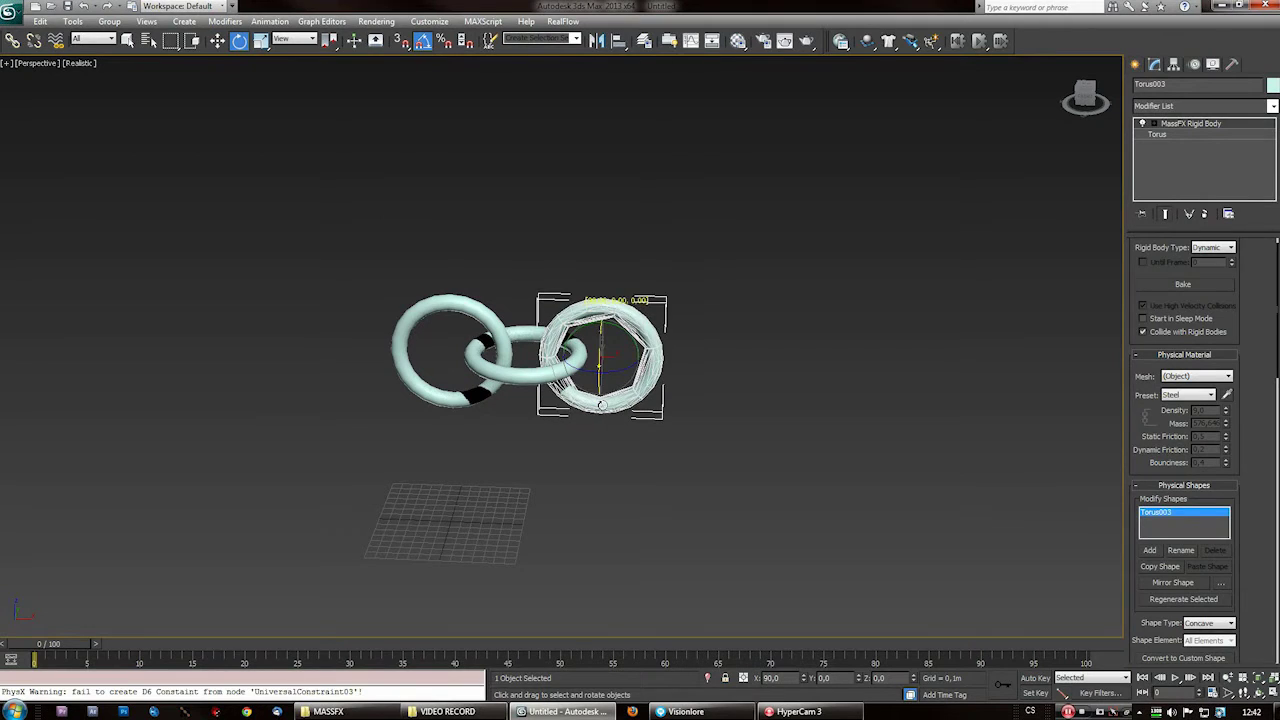
click(679, 468)
right_click(1042, 44)
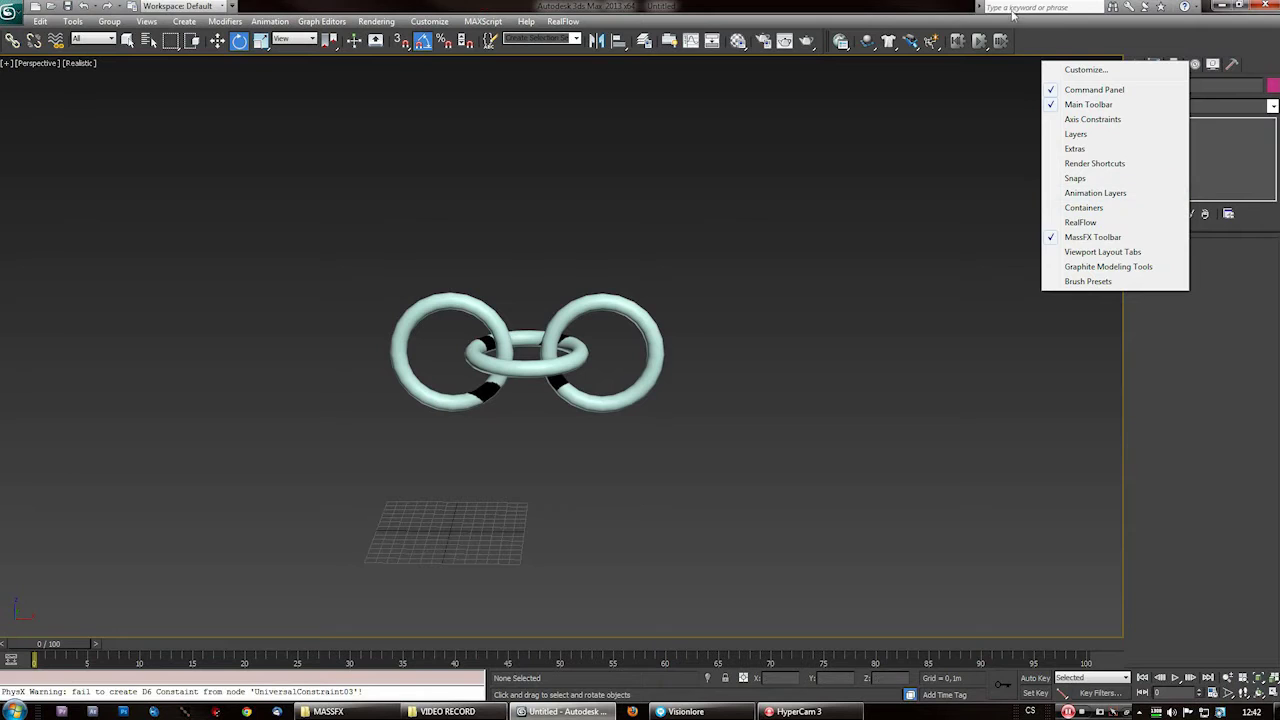
right_click(1059, 43)
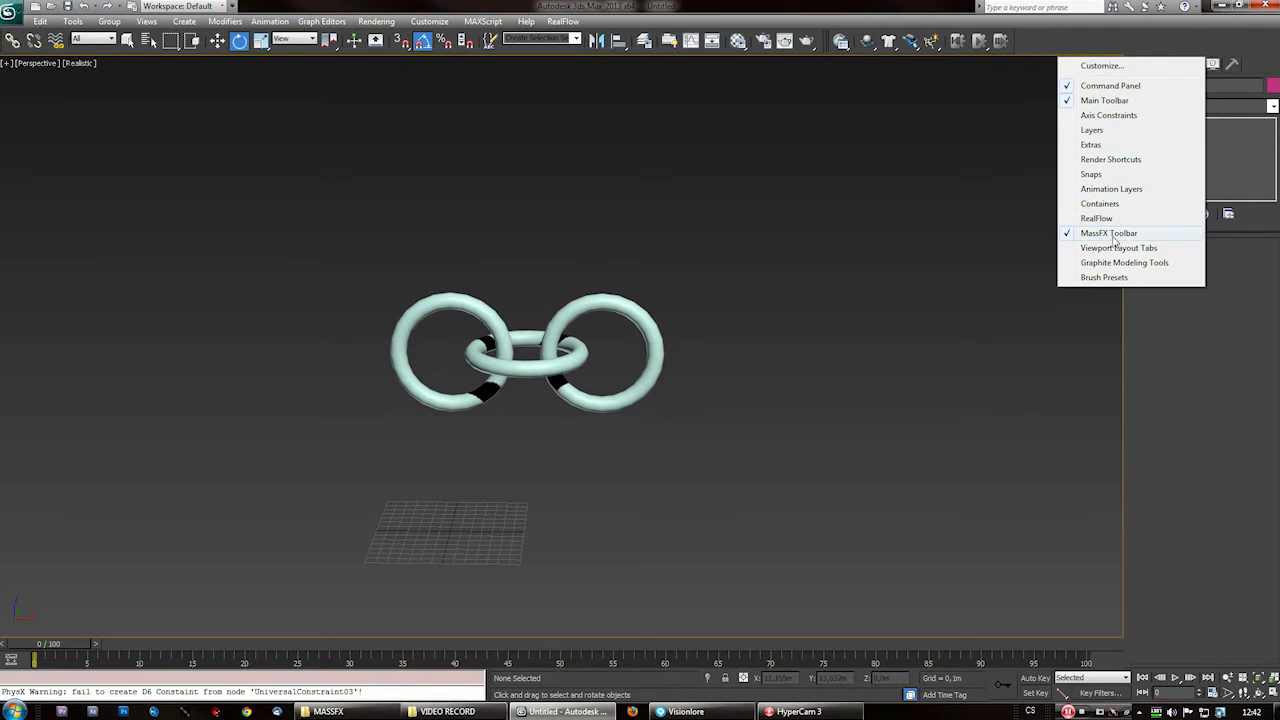
click(915, 5)
Copy the second and third rings along the X axis to extend the chain to five linked rings
alt+middle_drag(559, 394, 568, 378)
drag(700, 279, 532, 428)
right_click(528, 368)
click(560, 377)
shift+drag(598, 350, 749, 350)
click(641, 426)
Copy the four dynamic rings along the X axis to extend the chain to nine linked rings
mouse_move(908, 271)
mouse_down()
mouse_move(471, 457)
mouse_move(522, 455)
mouse_up()
scroll(490, 458, down, 2)
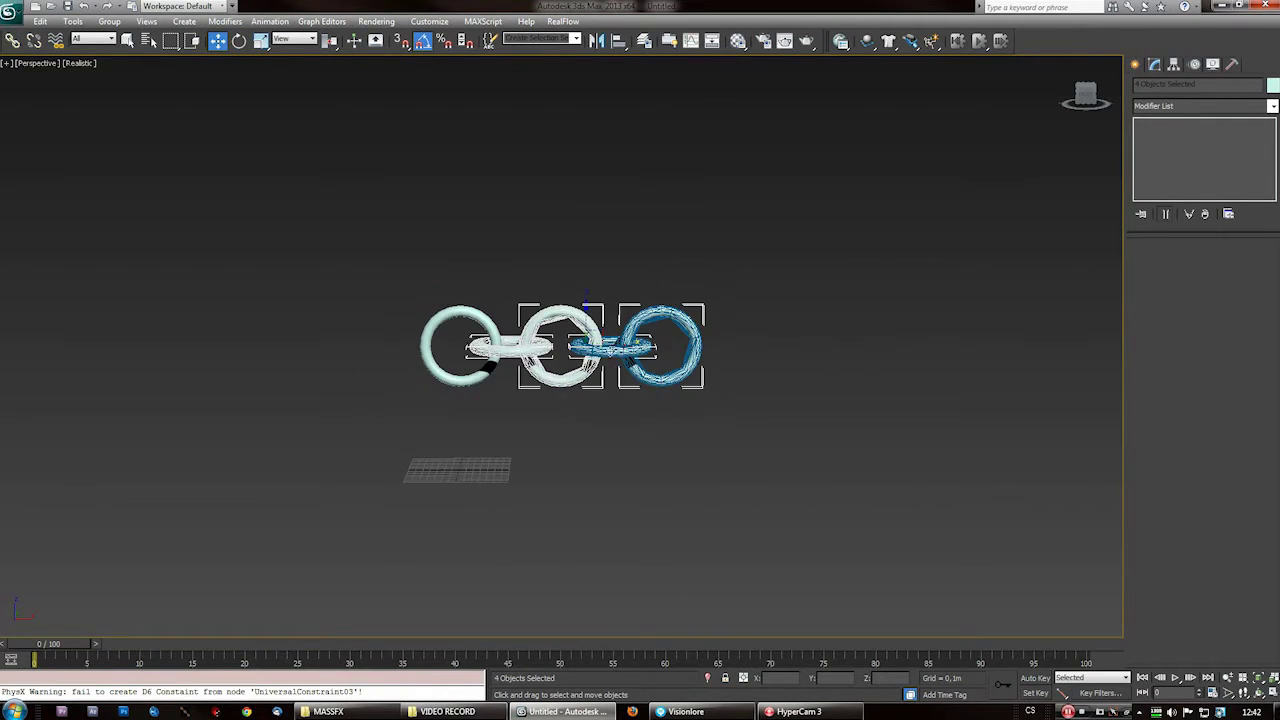
shift+drag(600, 348, 800, 348)
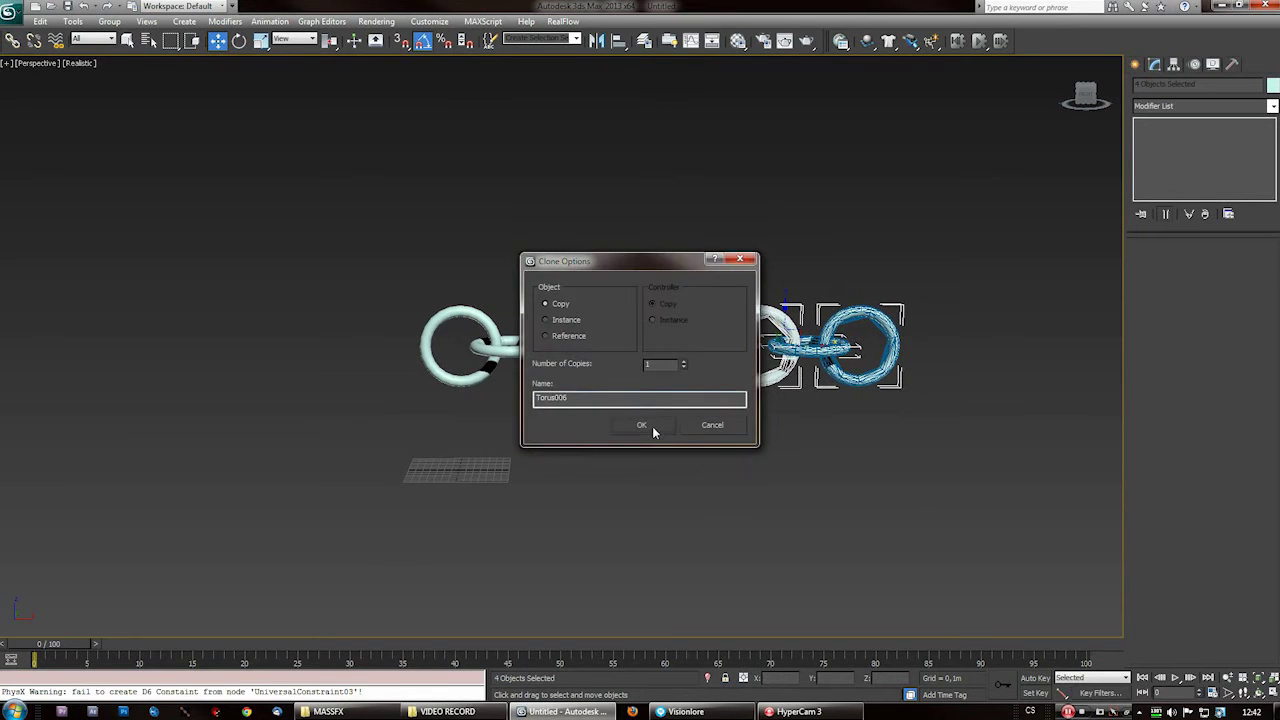
click(645, 428)
shift+drag(648, 340, 700, 345)
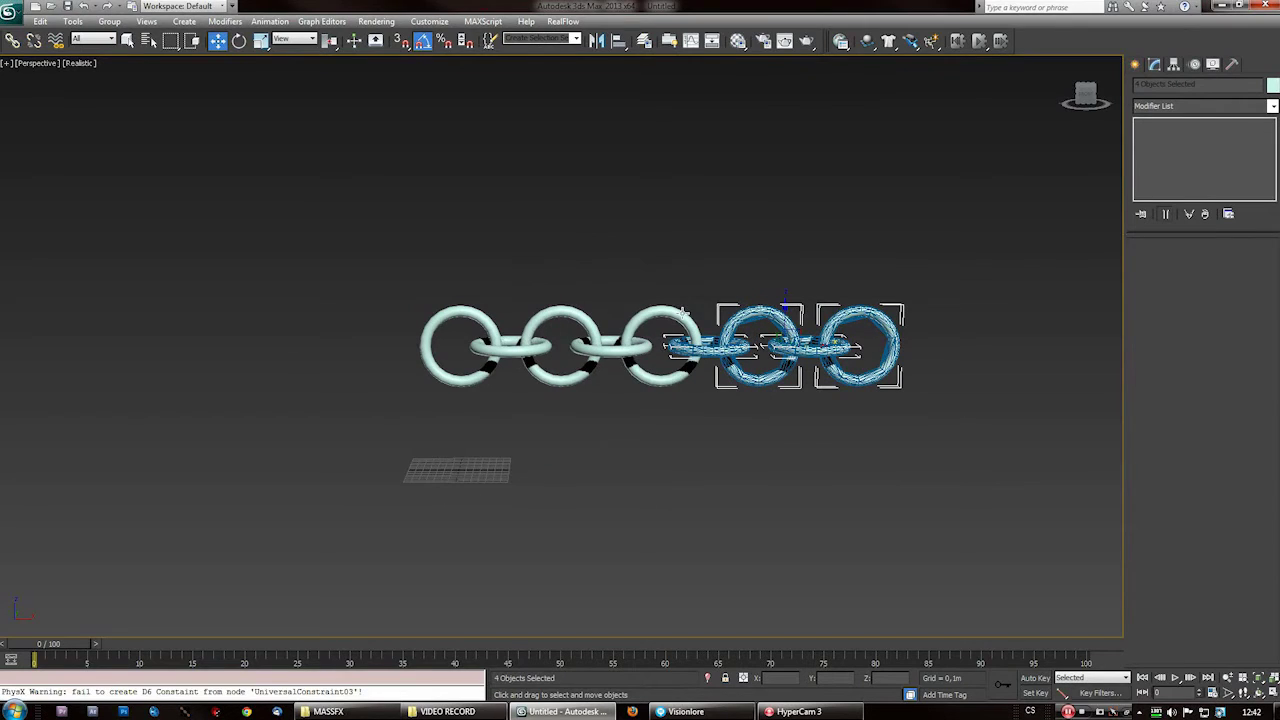
Select the middle ring, run the MassFX simulation of the nine-ring chain and reset it to the first frame
click(665, 322)
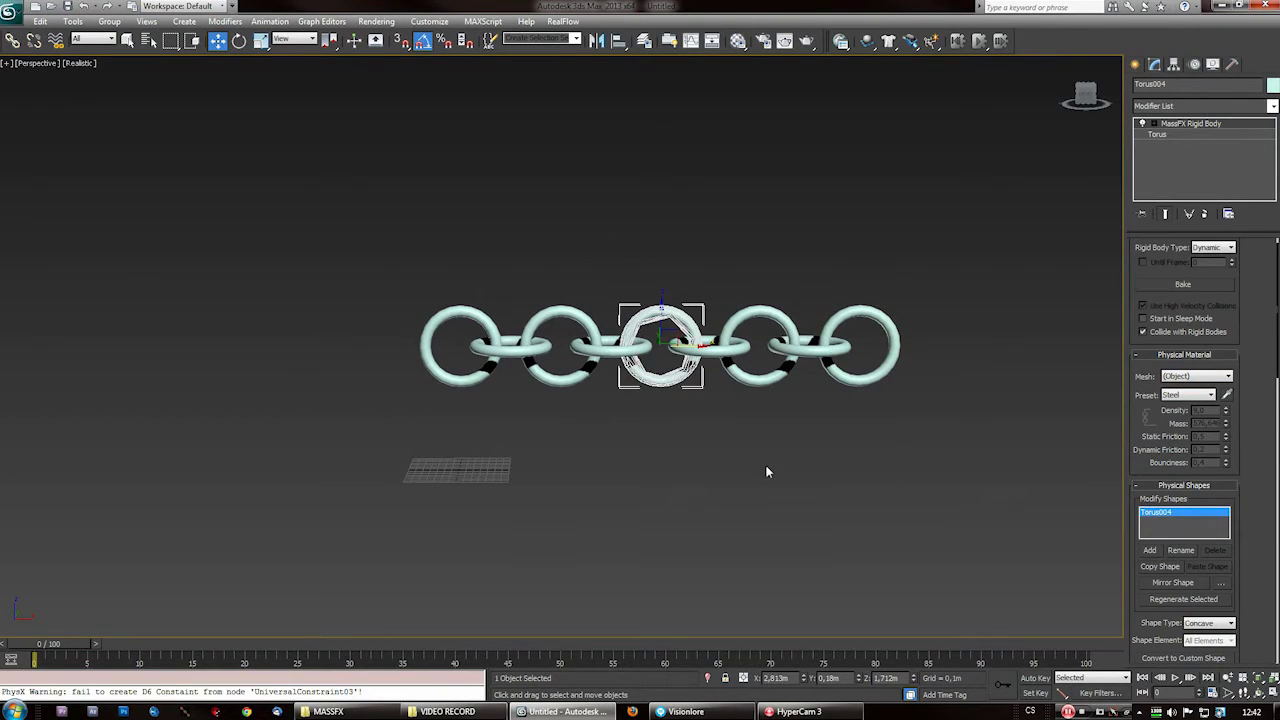
click(974, 47)
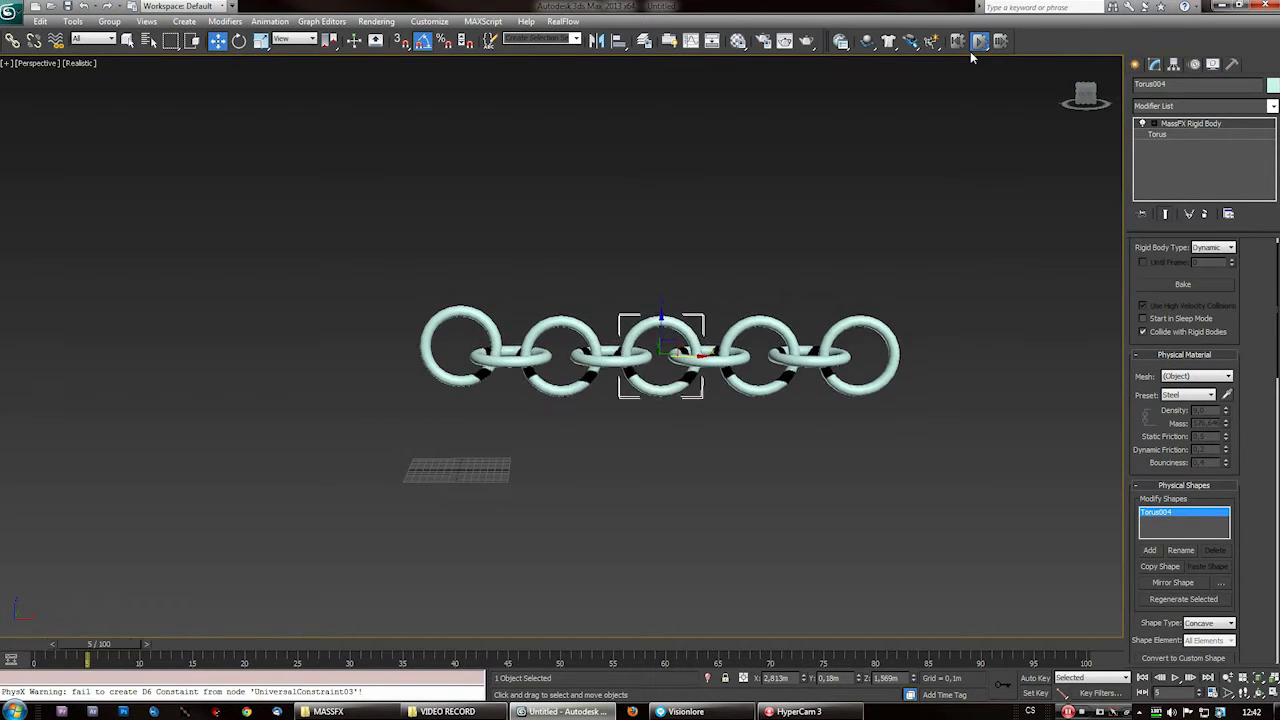
click(957, 41)
Open the MassFX Tools and turn off ground collisions in the scene settings
click(842, 44)
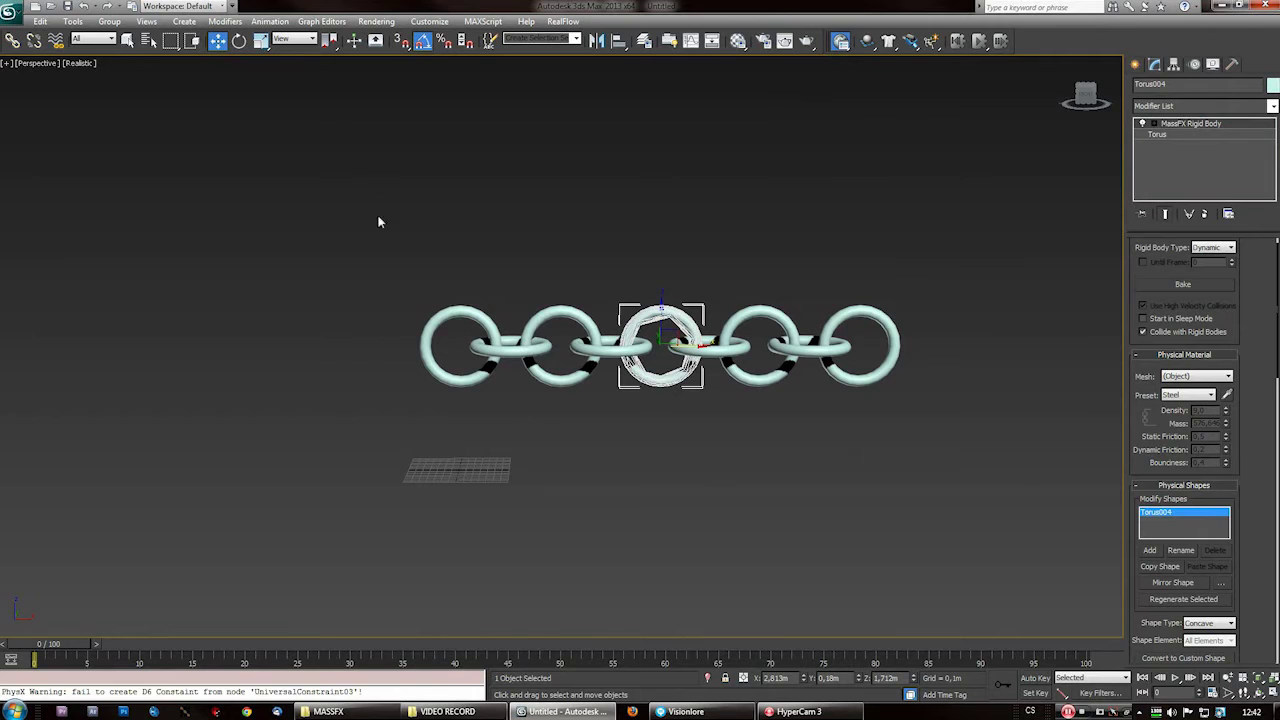
alt+middle_drag(618, 430, 674, 452)
key(shift+z)
alt+middle_drag(632, 421, 645, 442)
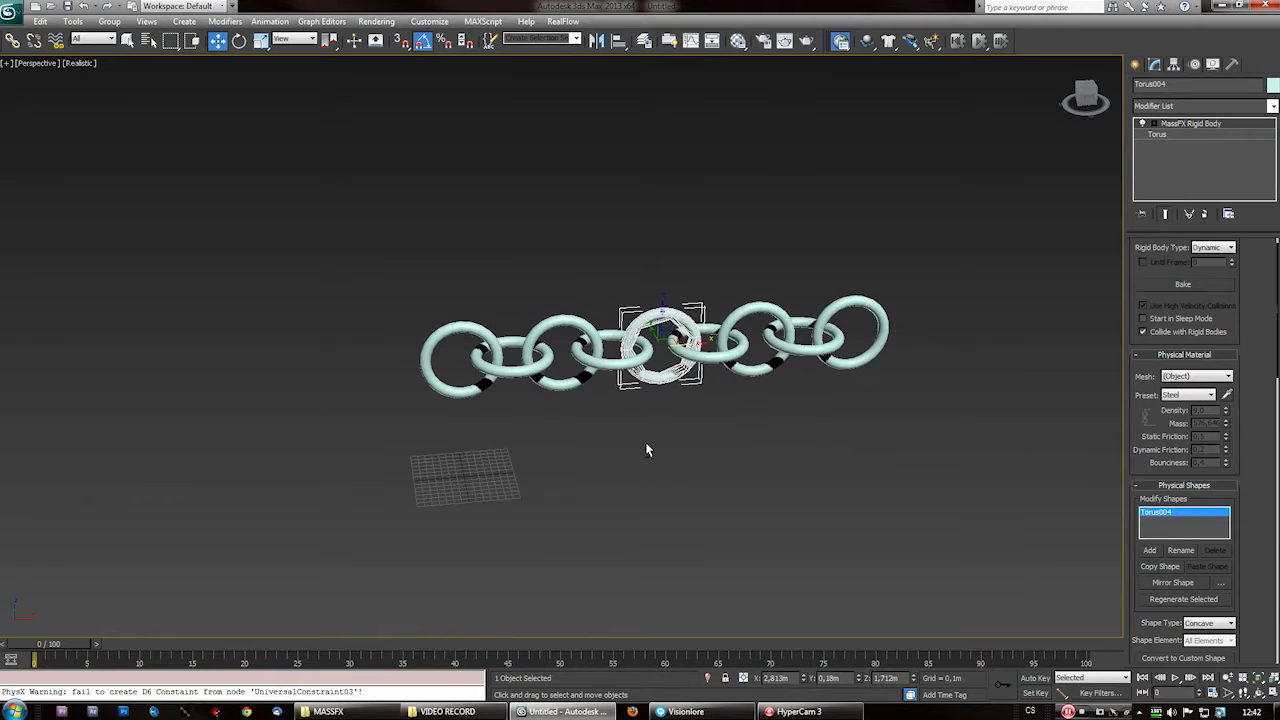
click(841, 42)
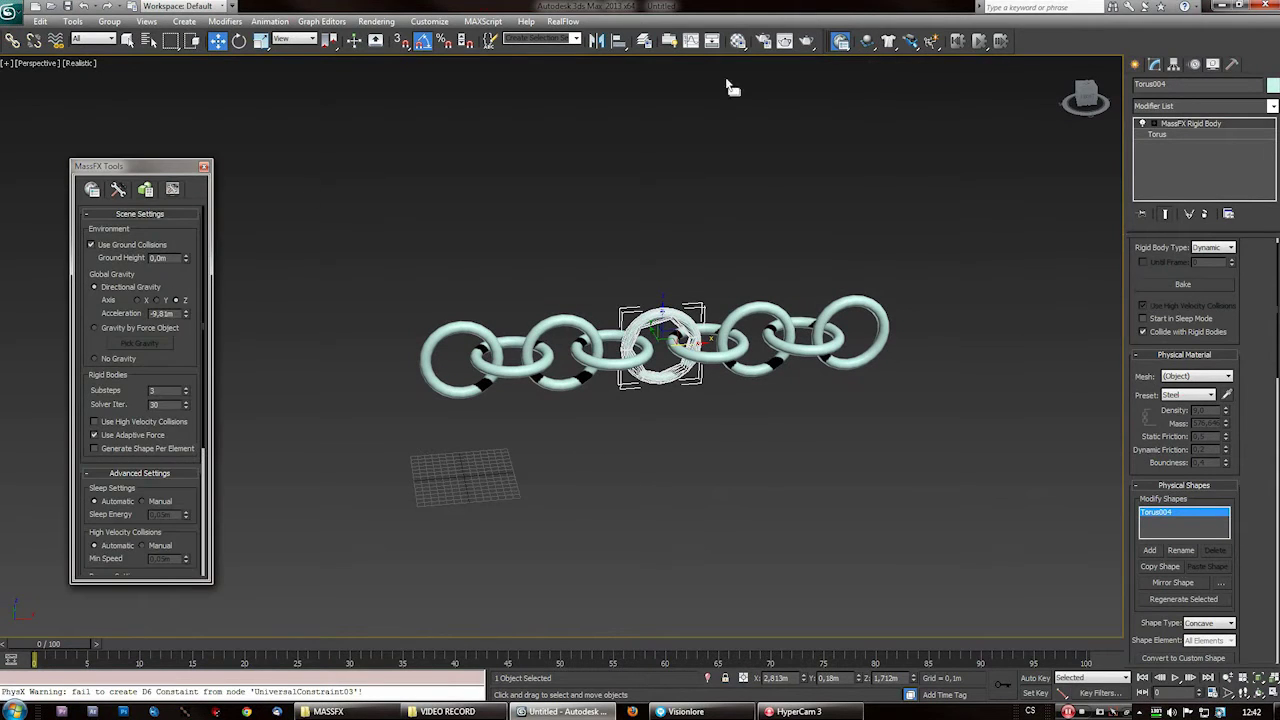
click(108, 247)
Set the rigid bodies' solver iterations to 4 in the MassFX scene settings
click(118, 190)
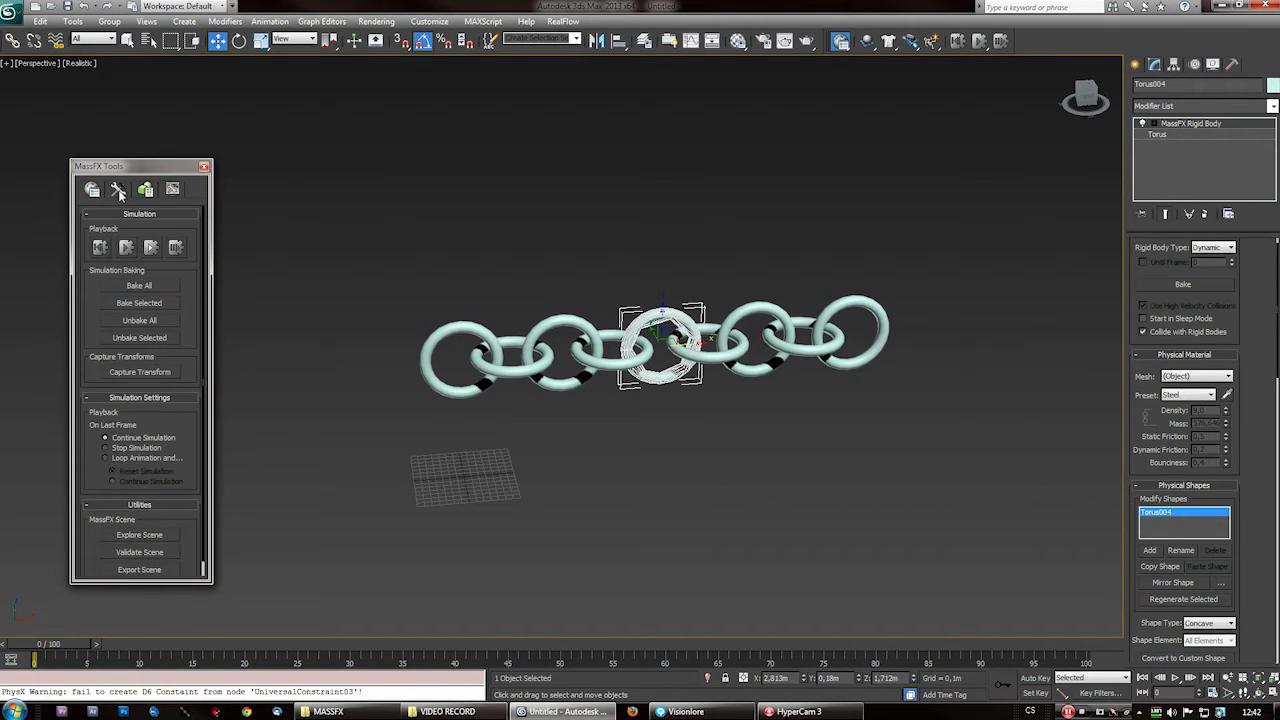
click(146, 190)
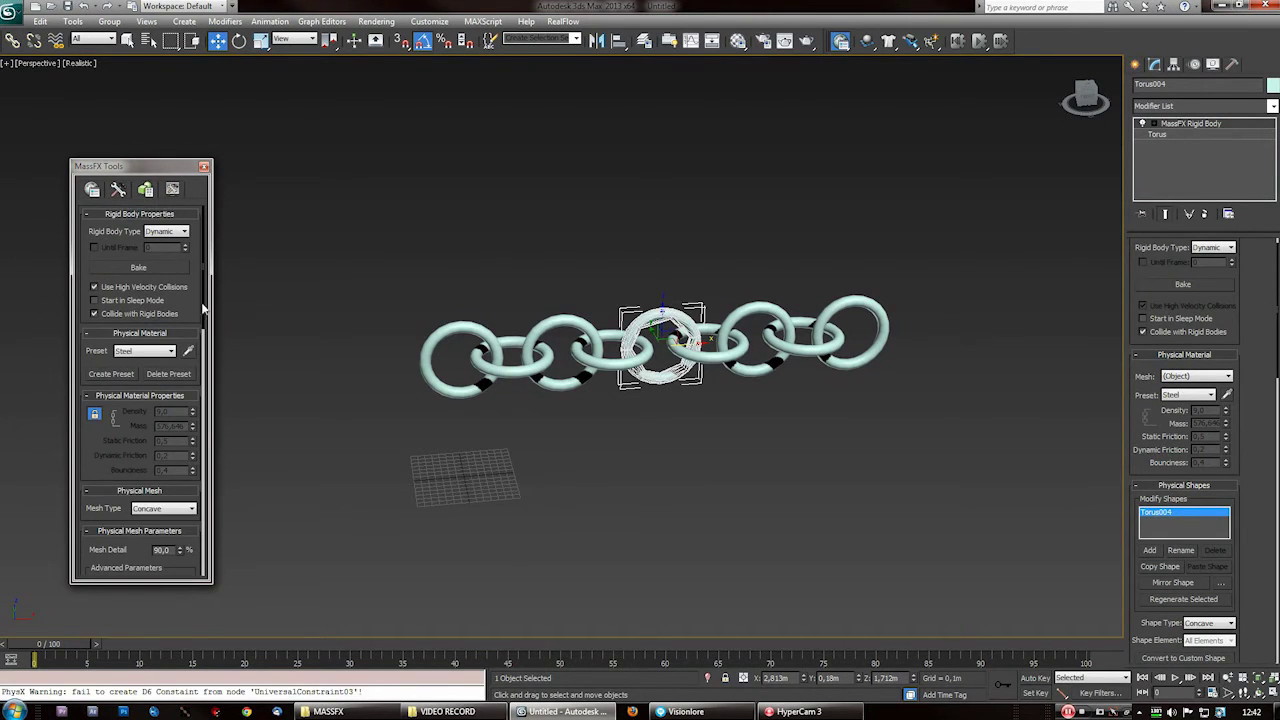
scroll(140, 300, down, 5)
click(92, 190)
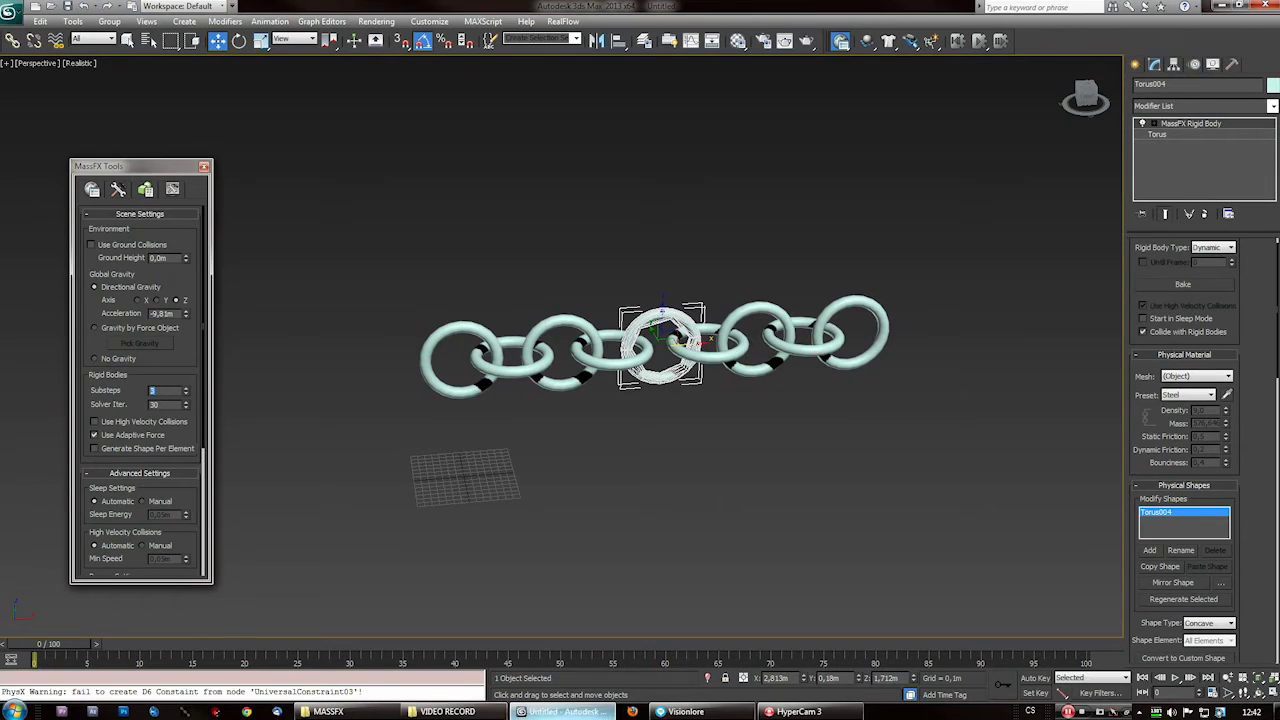
click(798, 711)
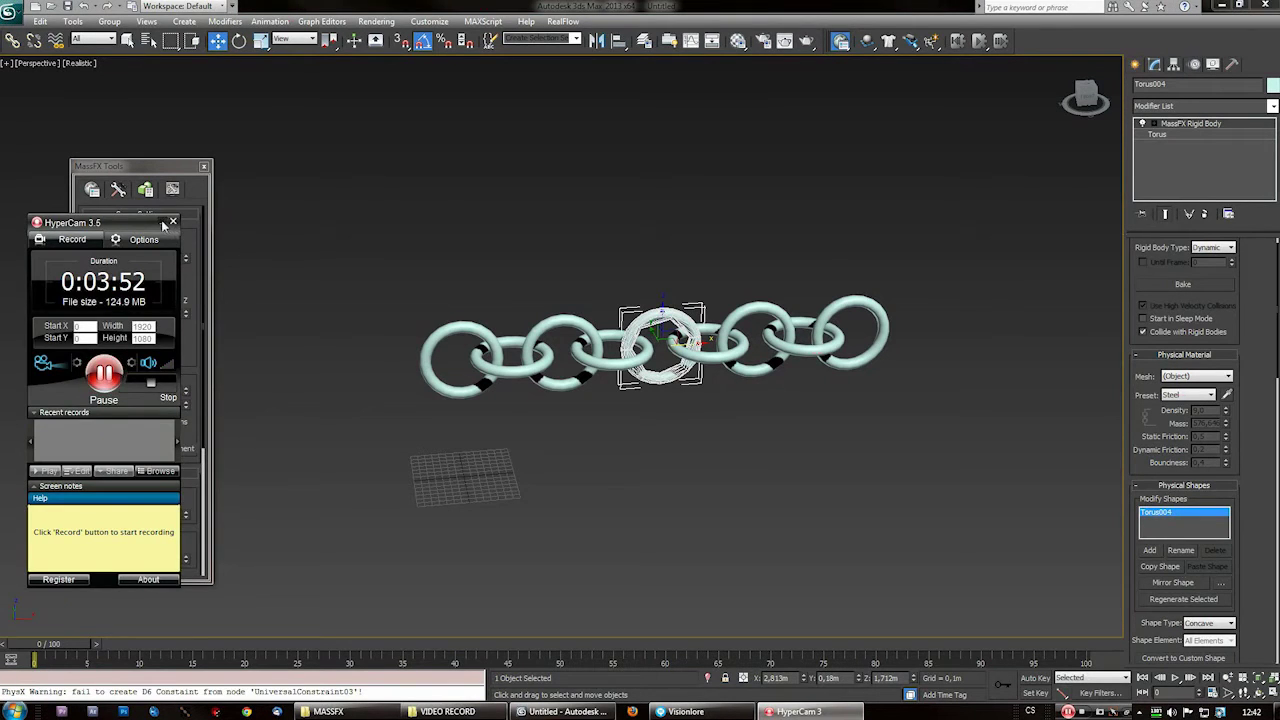
click(164, 223)
click(168, 390)
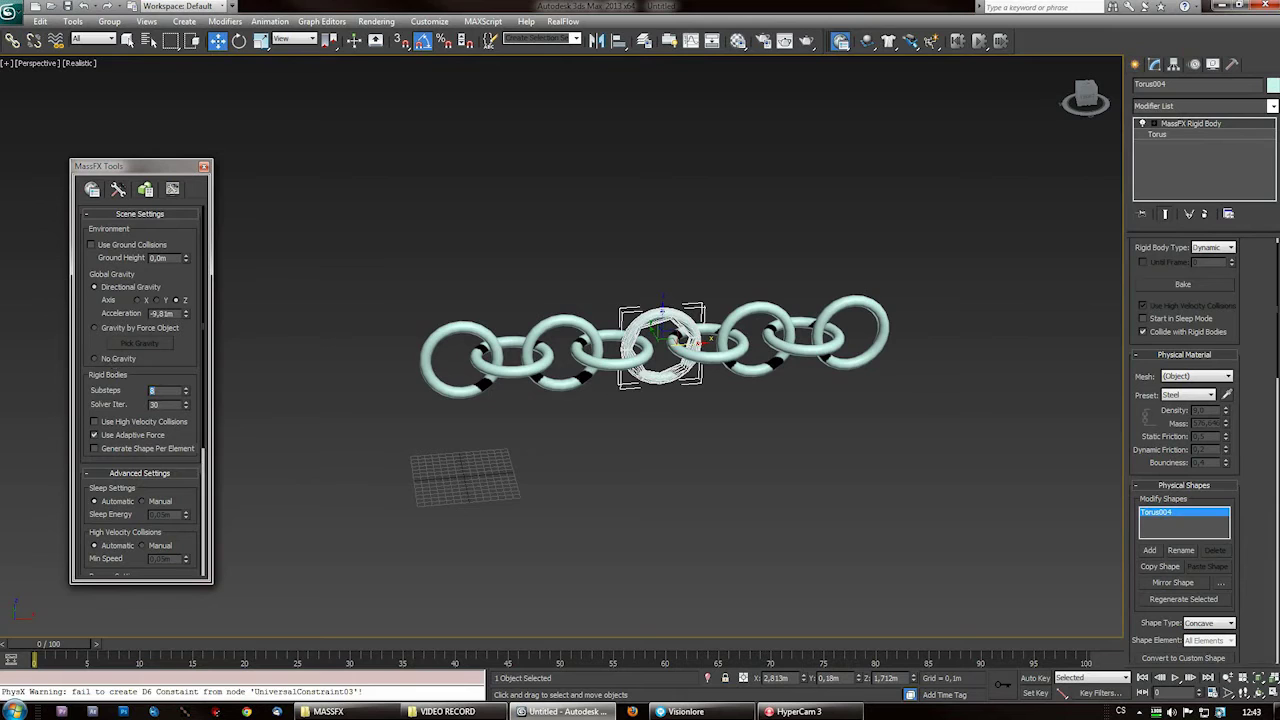
text(4)
scroll(205, 420, down, 4)
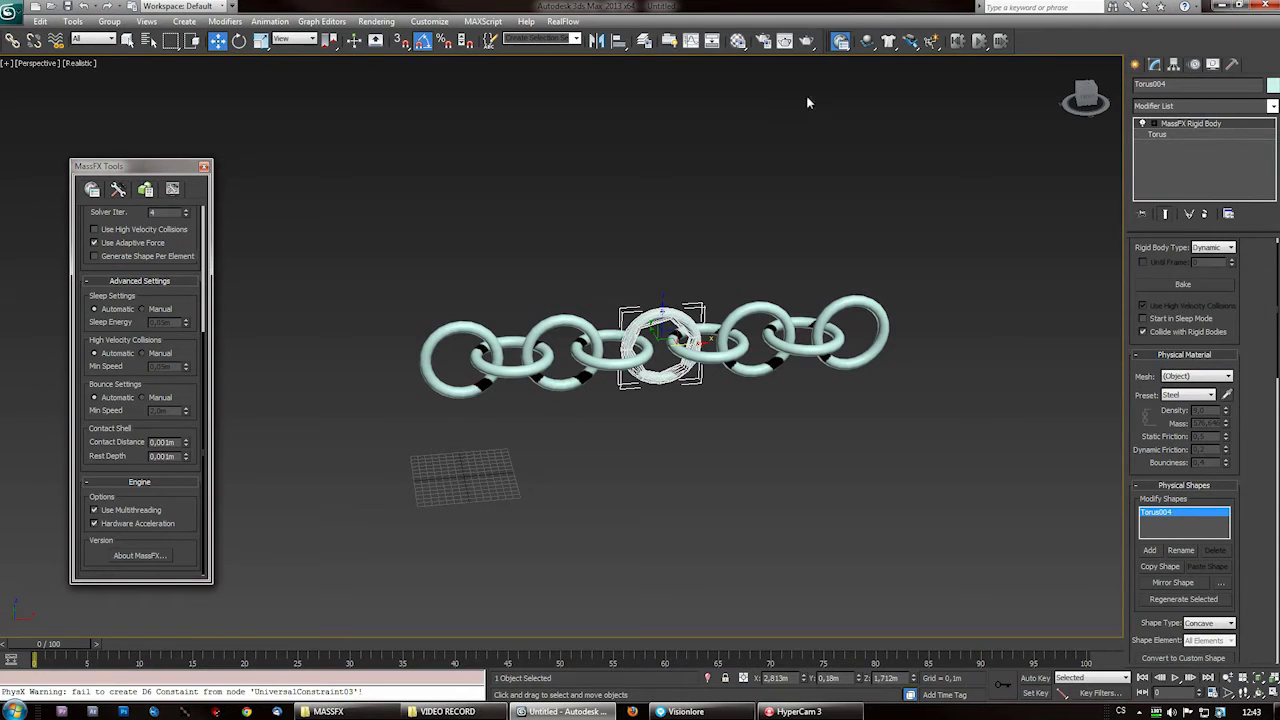
Simulate the swinging chain without ground collisions, reset it, and move the MassFX Tools window out of the viewport
click(982, 42)
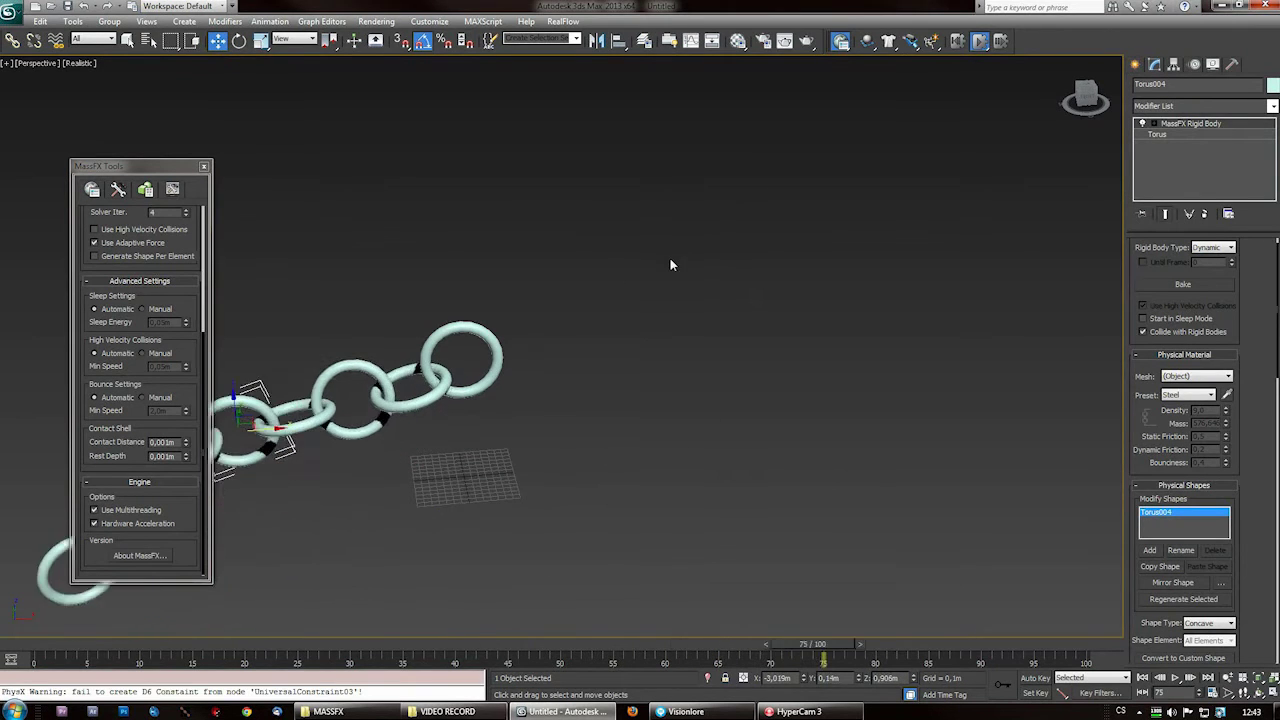
click(958, 42)
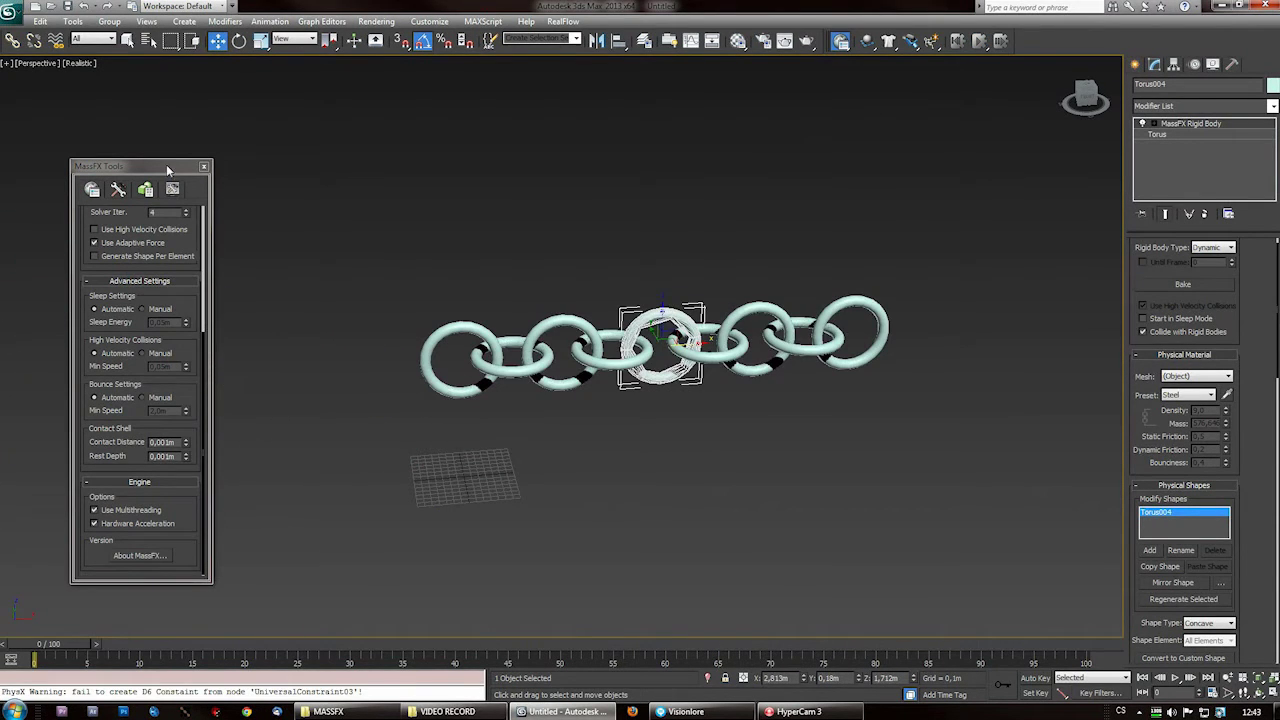
drag(167, 170, 0, 184)
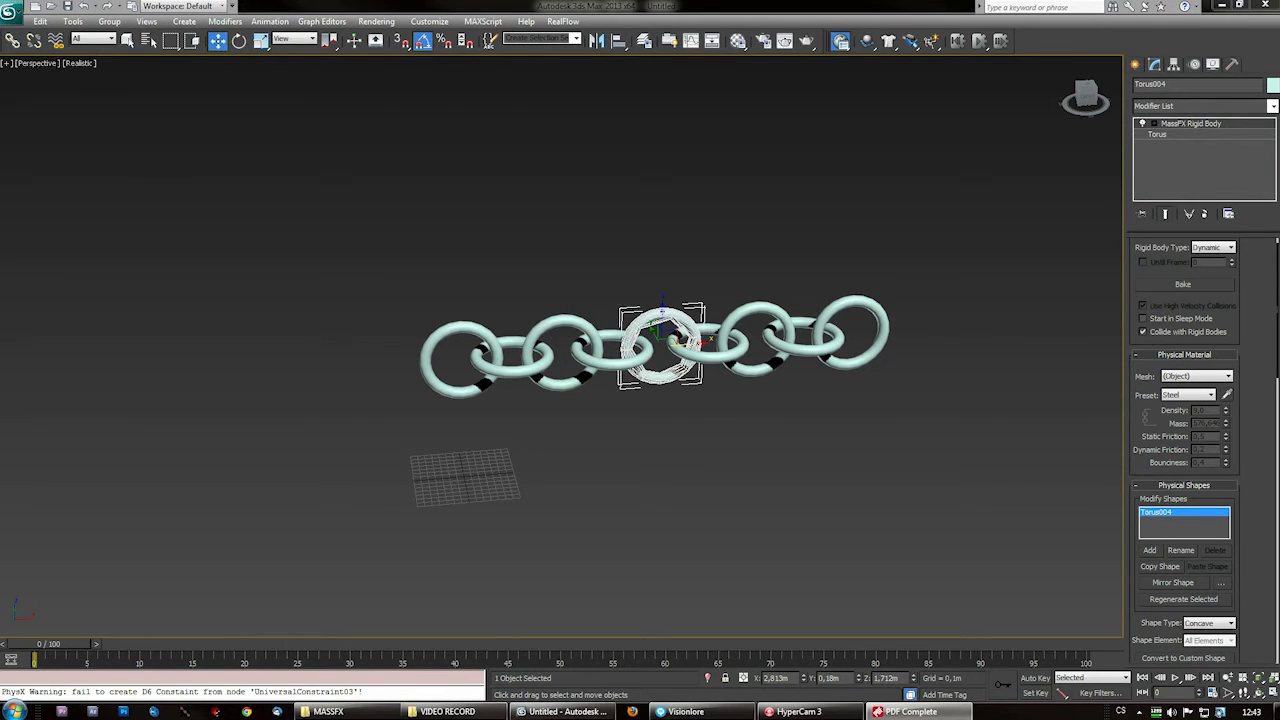
Create a sphere of about 1.73 m radius near the free end of the chain
middle_drag(652, 380, 507, 451)
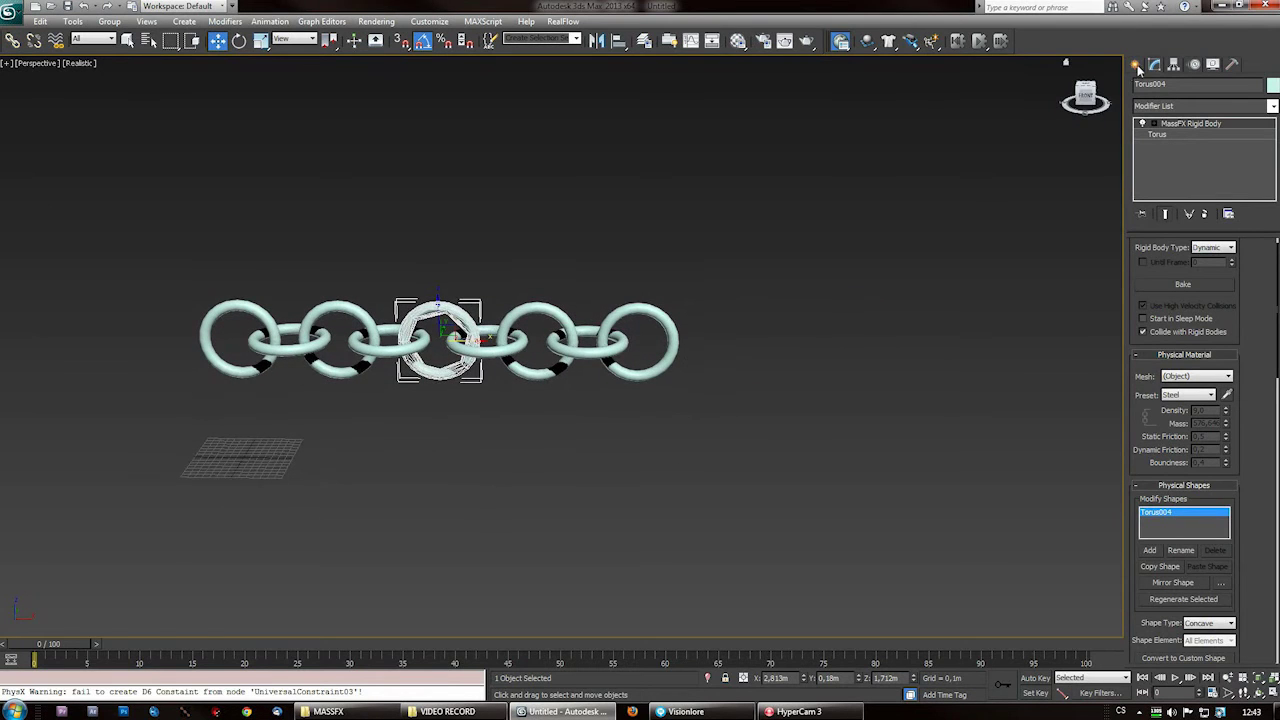
click(1135, 64)
click(1168, 182)
alt+middle_drag(648, 366, 652, 431)
drag(768, 292, 752, 396)
right_click(745, 339)
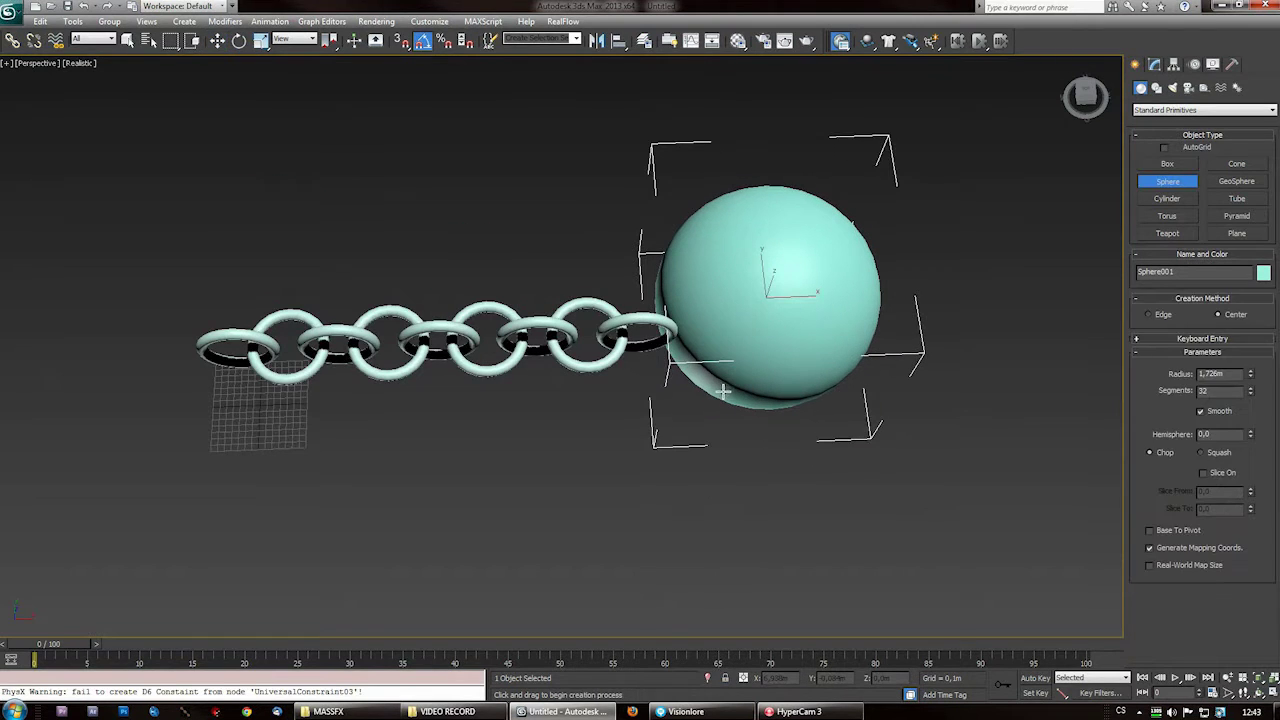
Move the sphere to the chain's height beside the last ring, at about X 7.286 m and Z 1.562 m
right_click(750, 339)
alt+middle_drag(730, 338, 768, 352)
drag(789, 362, 744, 347)
alt+middle_drag(744, 347, 712, 291)
drag(710, 291, 708, 190)
alt+middle_drag(688, 314, 670, 293)
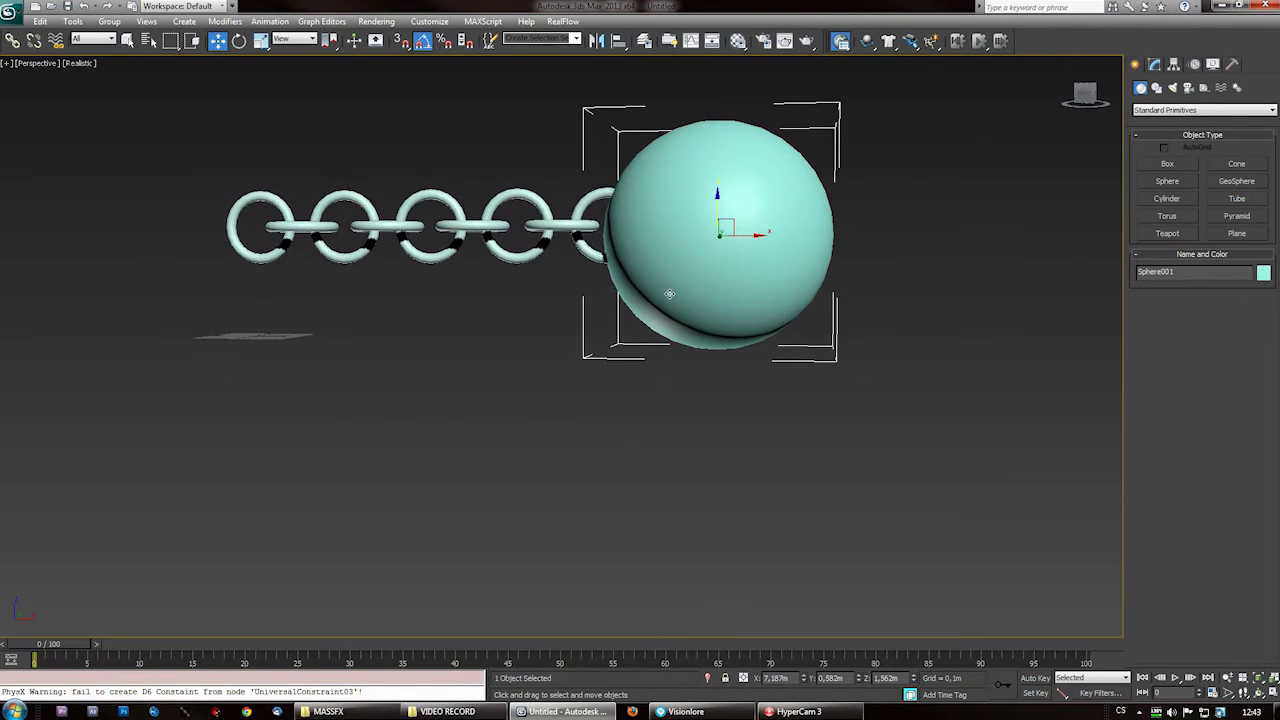
drag(757, 237, 765, 246)
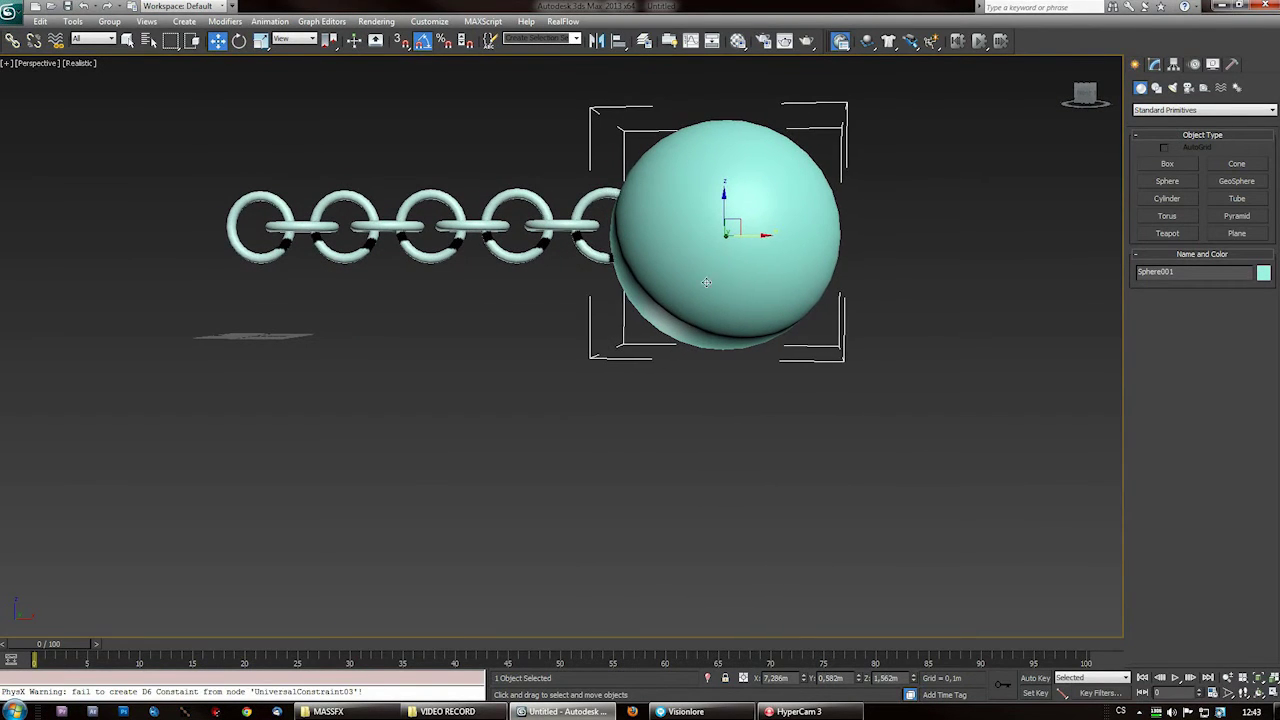
Line the sphere up with the chain by moving it along Y to about 0.192 m
alt+middle_drag(706, 281, 693, 428)
alt+middle_drag(722, 205, 658, 259)
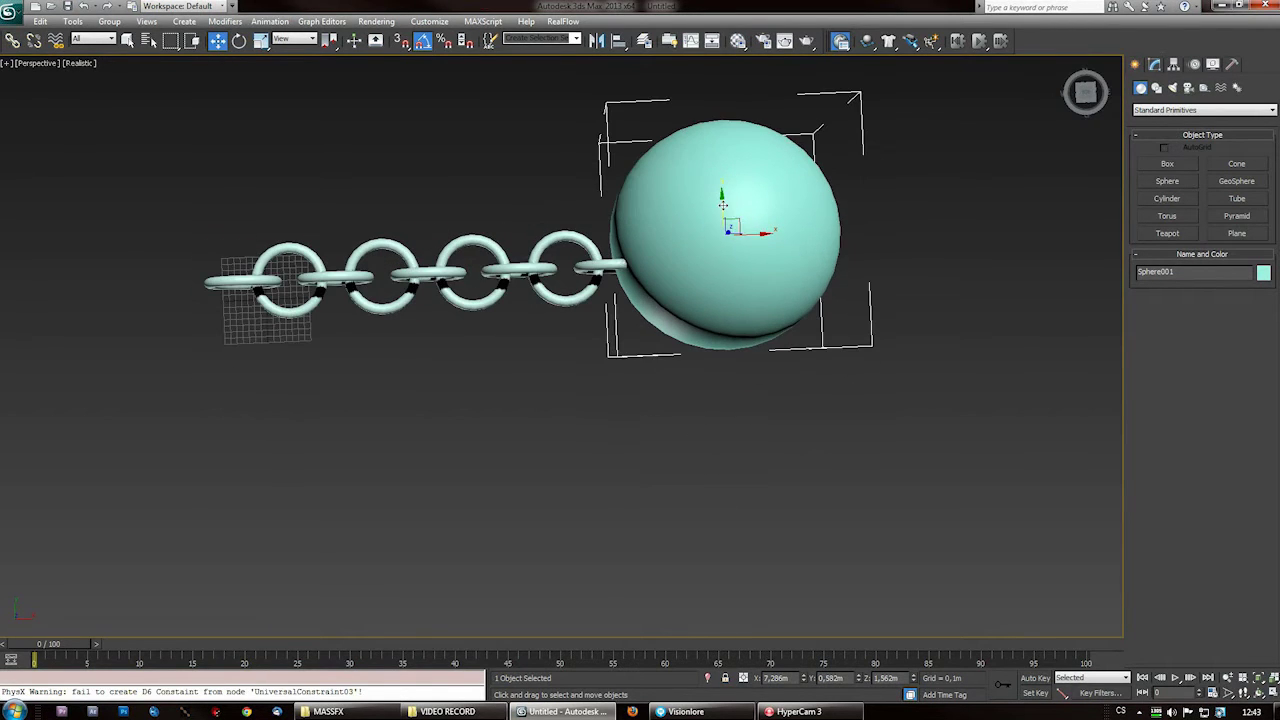
drag(722, 205, 723, 231)
alt+middle_drag(662, 400, 643, 430)
scroll(649, 297, down, 3)
scroll(644, 421, up, 2)
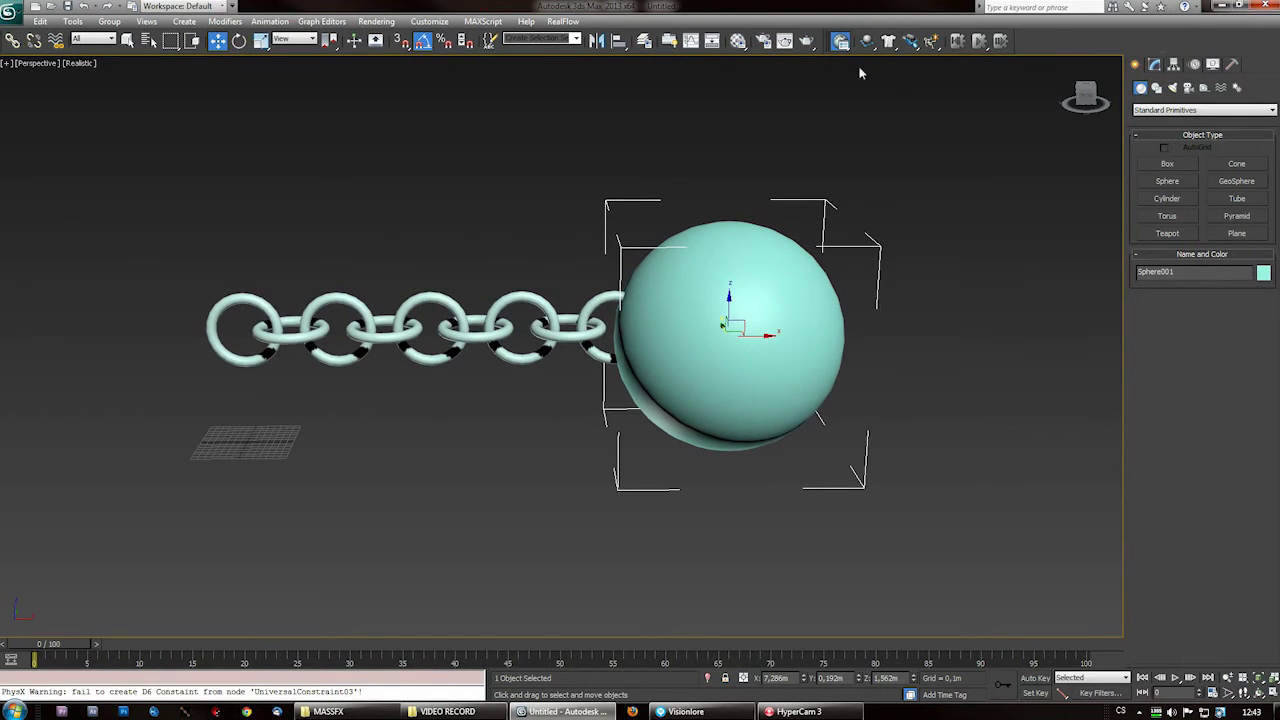
Make the sphere a MassFX rigid body and set its shape type to Concave
drag(866, 42, 911, 62)
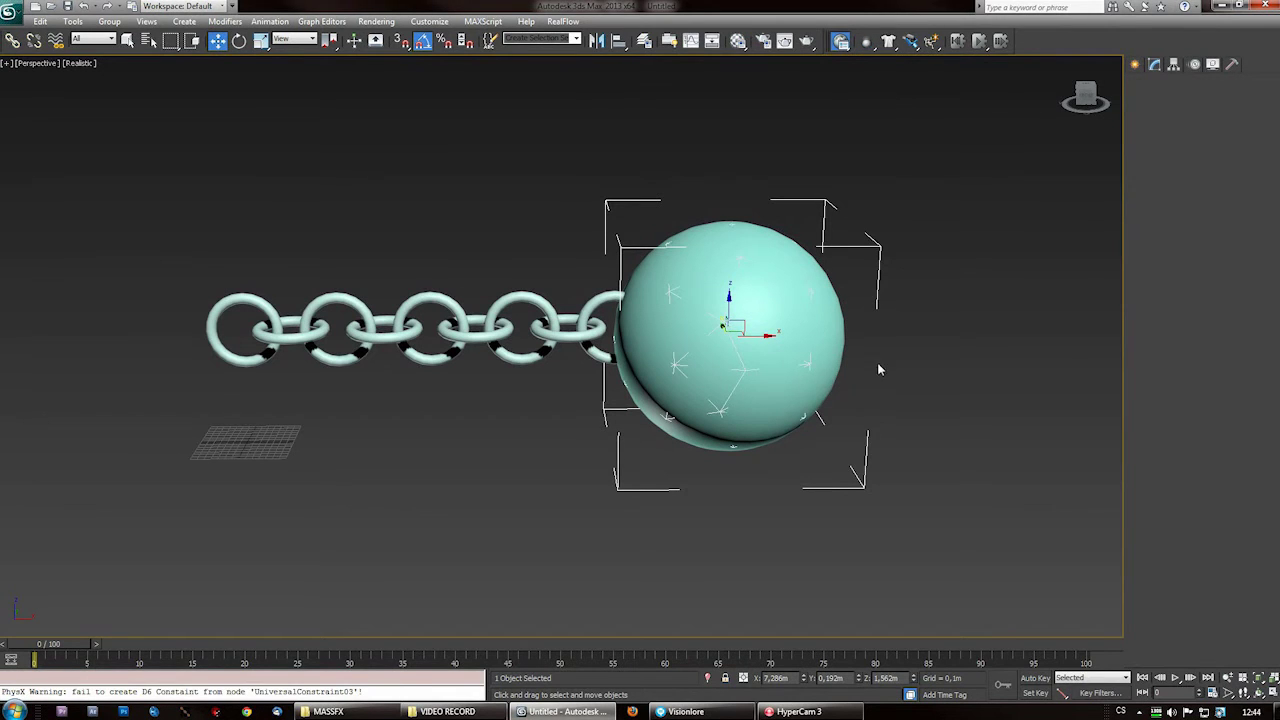
mouse_move(1277, 310)
mouse_down()
mouse_move(1277, 423)
mouse_move(1277, 318)
mouse_up()
scroll(1207, 430, down, 5)
click(1209, 425)
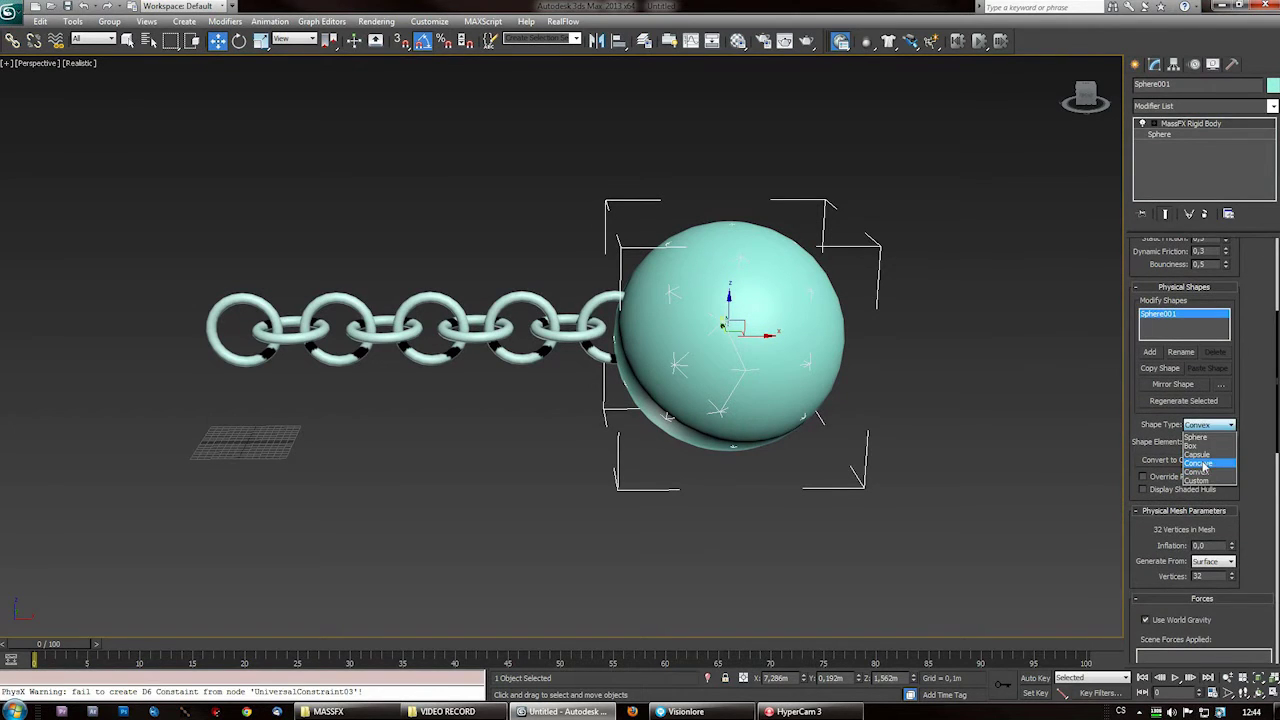
click(1197, 463)
Generate the sphere's concave physical mesh and deselect the sphere
scroll(1185, 450, down, 7)
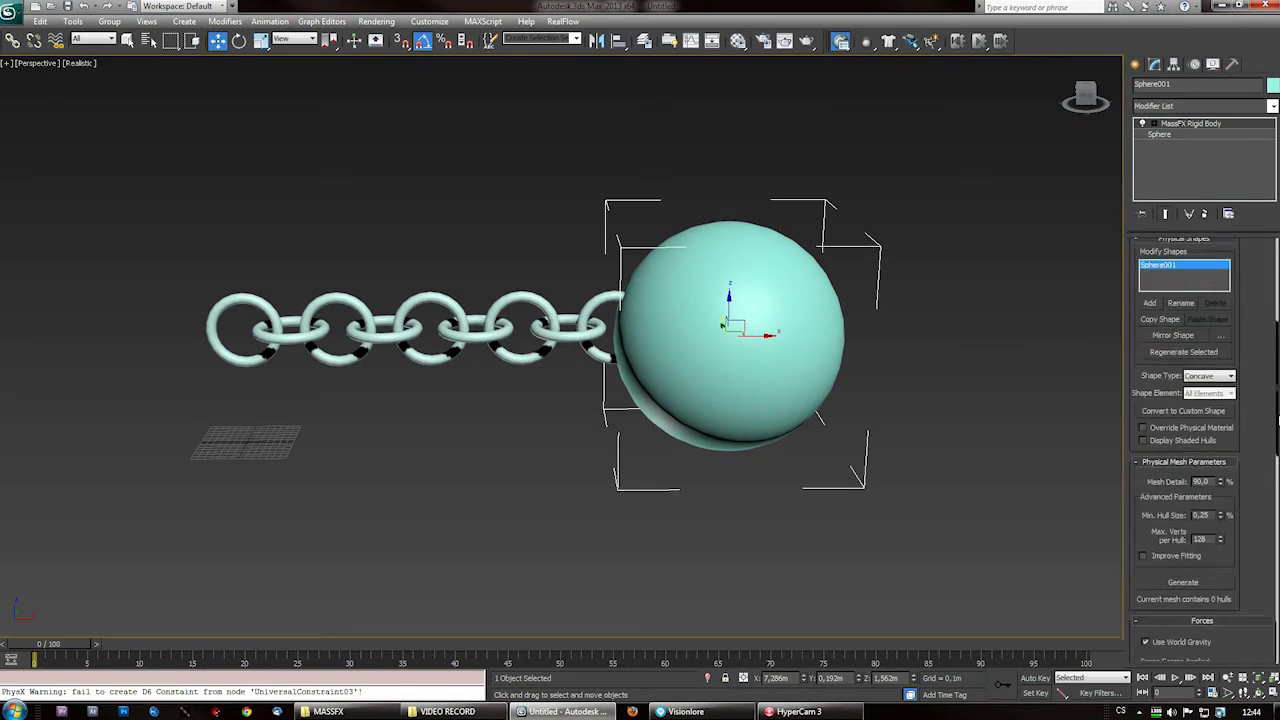
click(1184, 521)
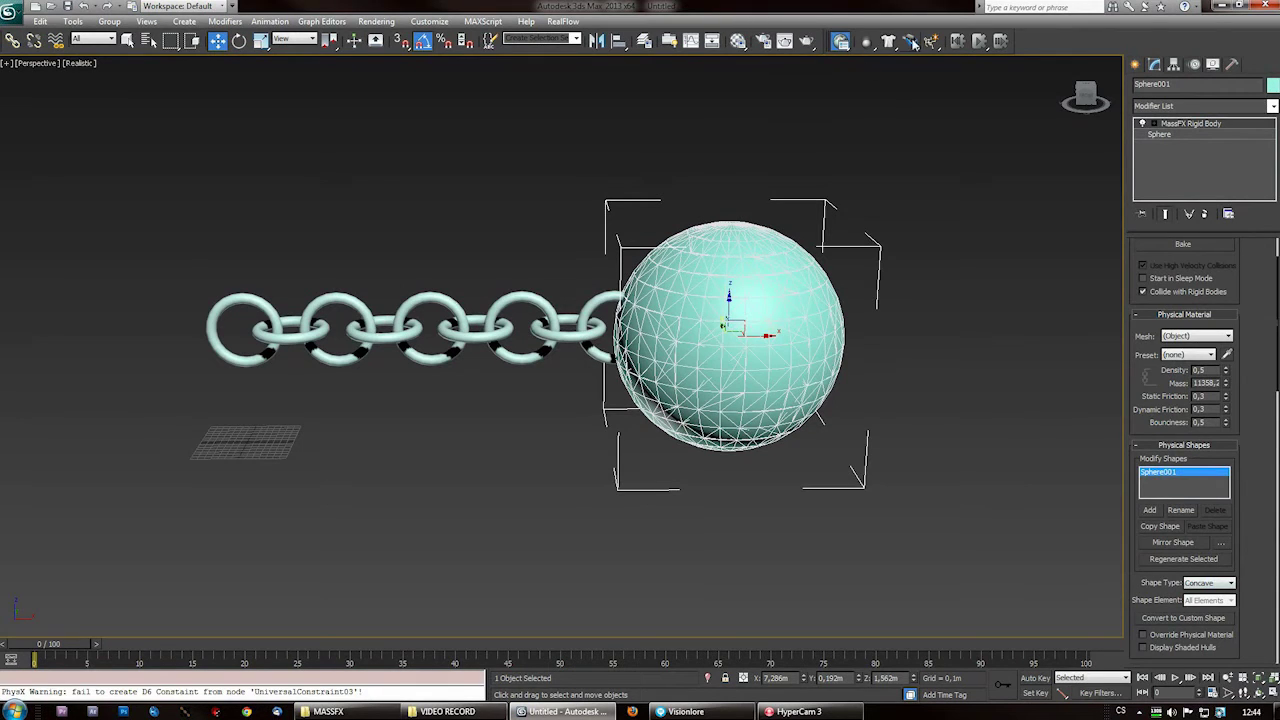
click(875, 95)
click(829, 217)
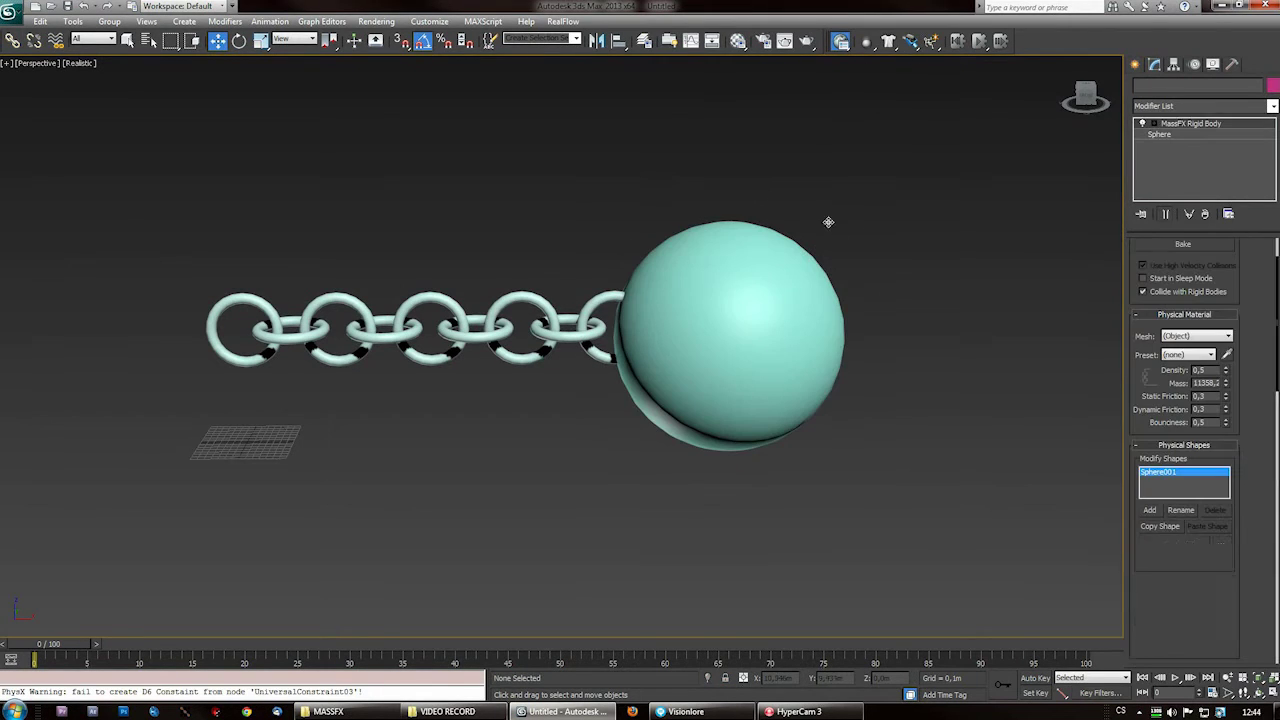
Create a Universal Constraint on the sphere and assign the chain's last ring, Torus007, as its parent
click(912, 42)
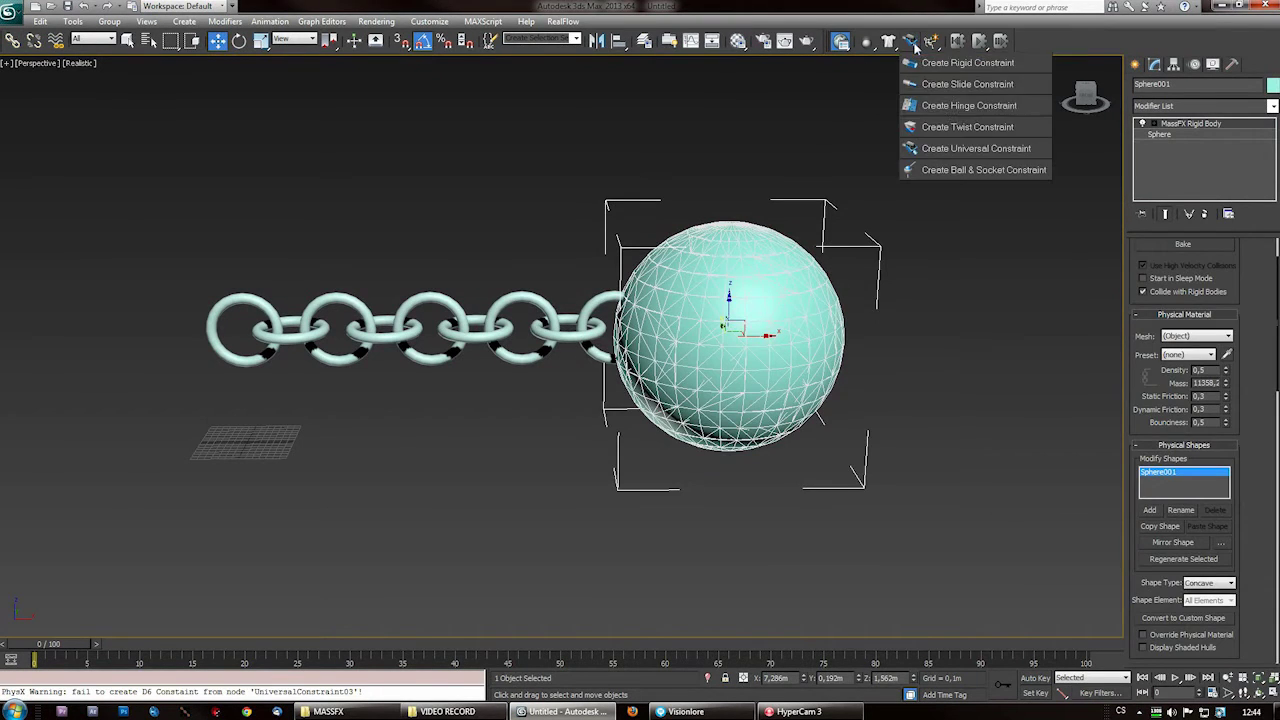
click(962, 155)
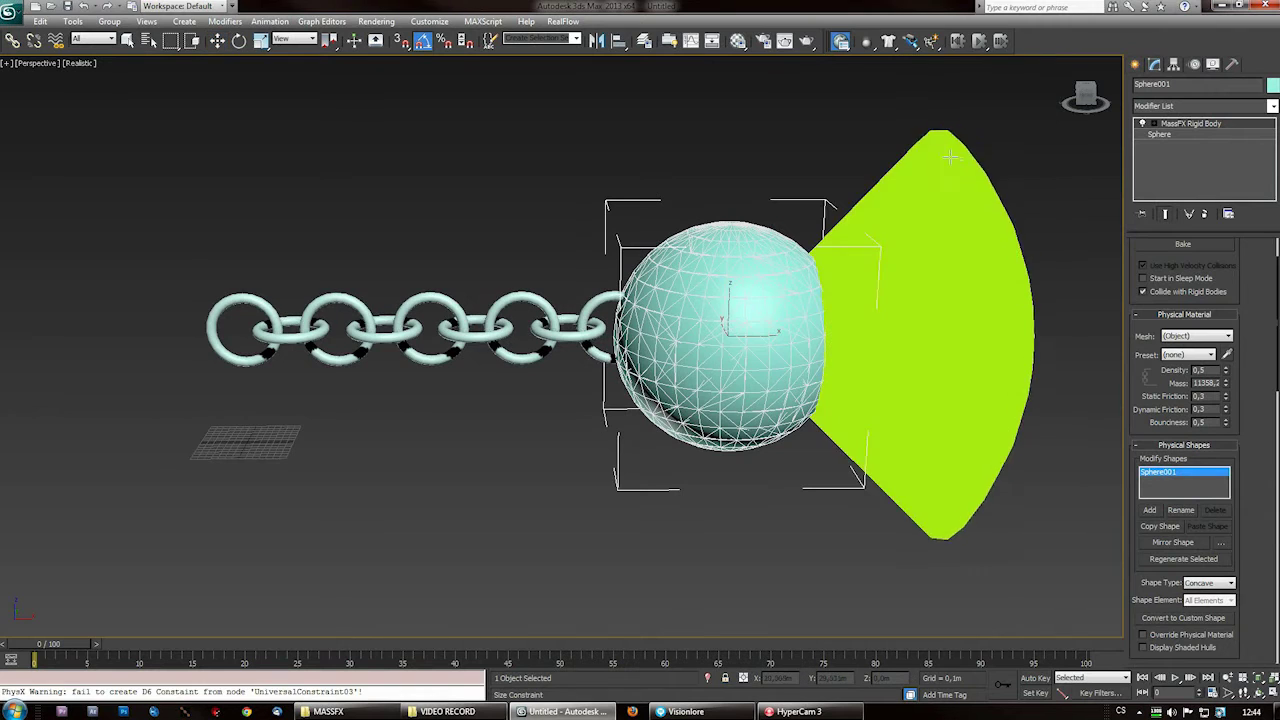
click(845, 307)
middle_drag(698, 412, 692, 415)
middle_drag(785, 367, 712, 378)
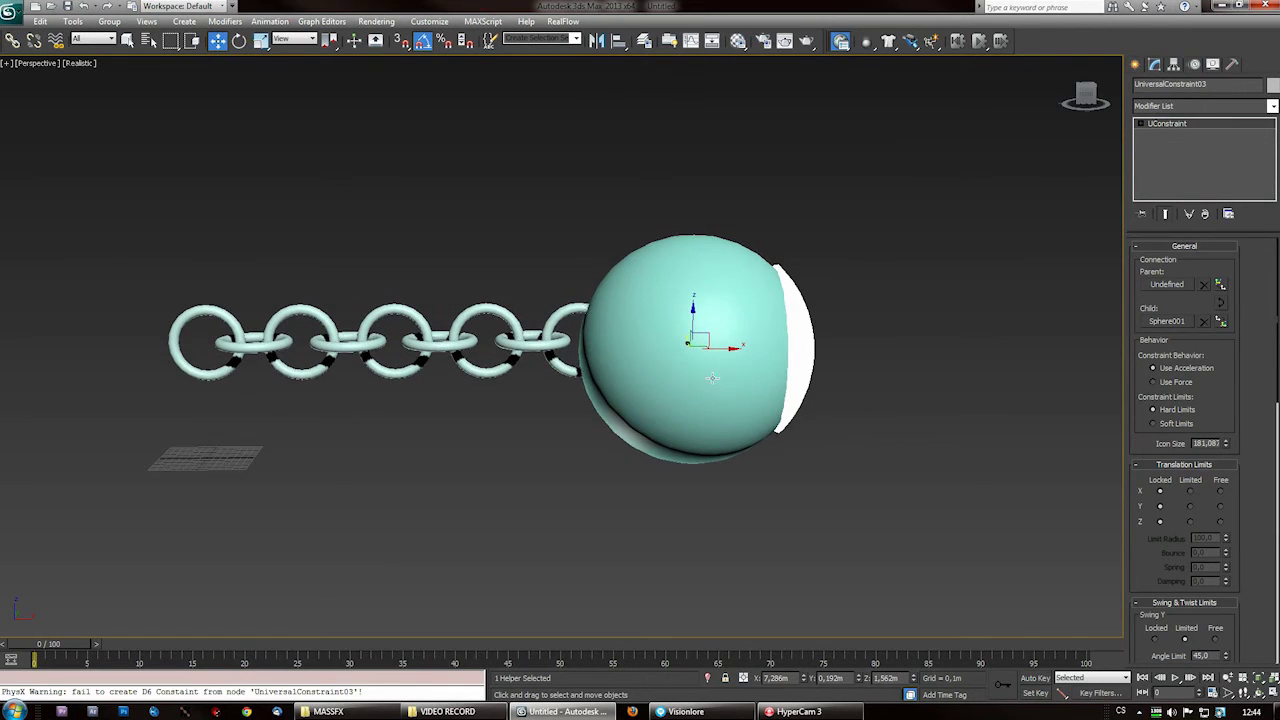
click(1178, 285)
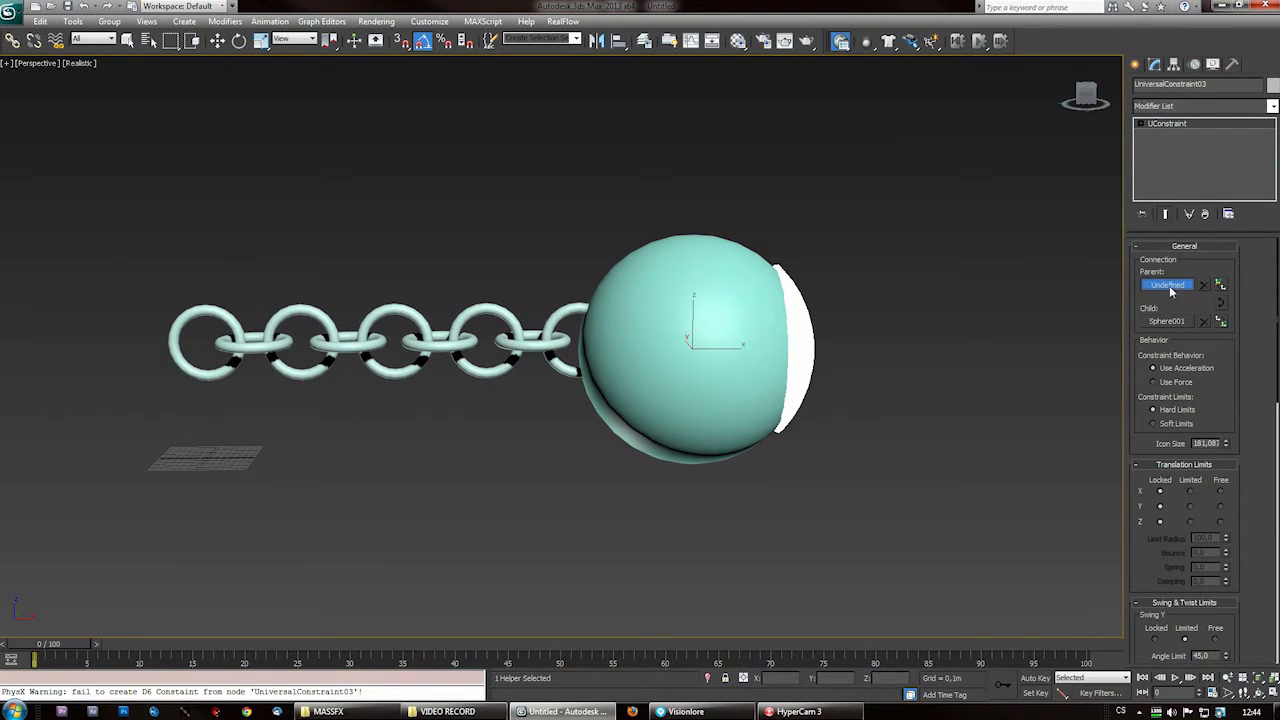
click(566, 310)
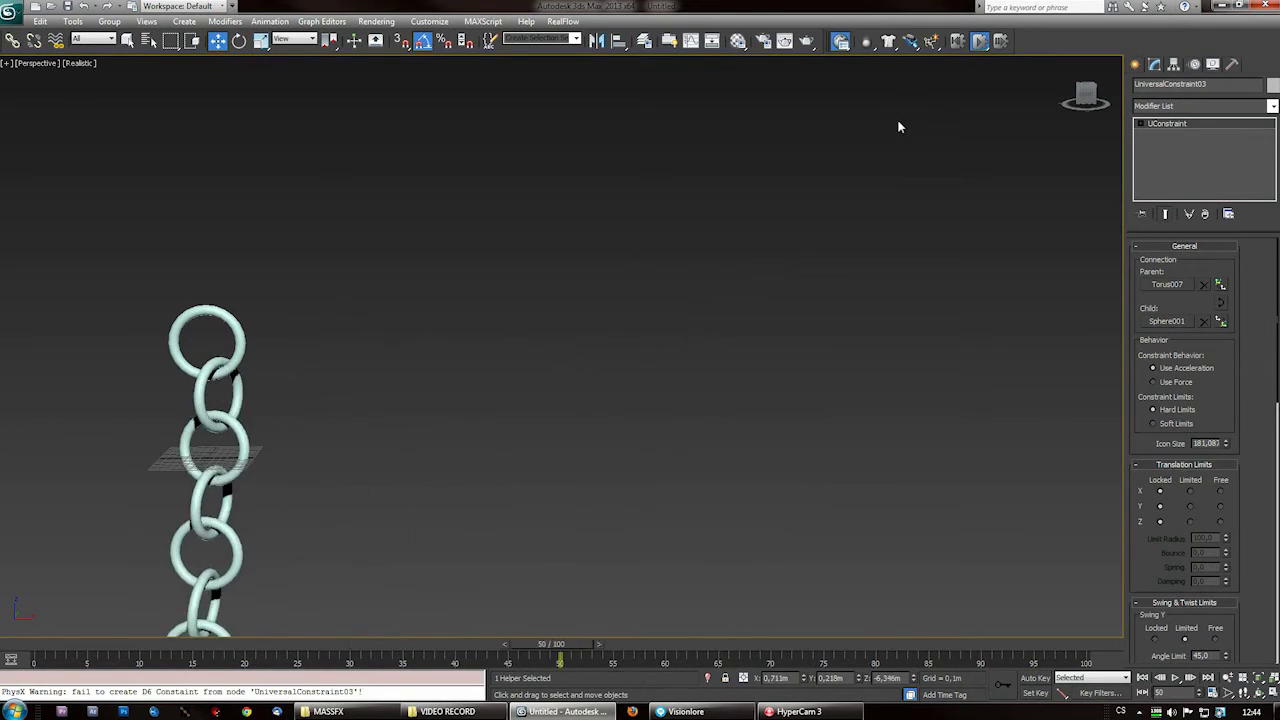
Run the MassFX simulation to check how the sphere swings on the chain, and reset it
click(957, 41)
scroll(623, 426, down, 4)
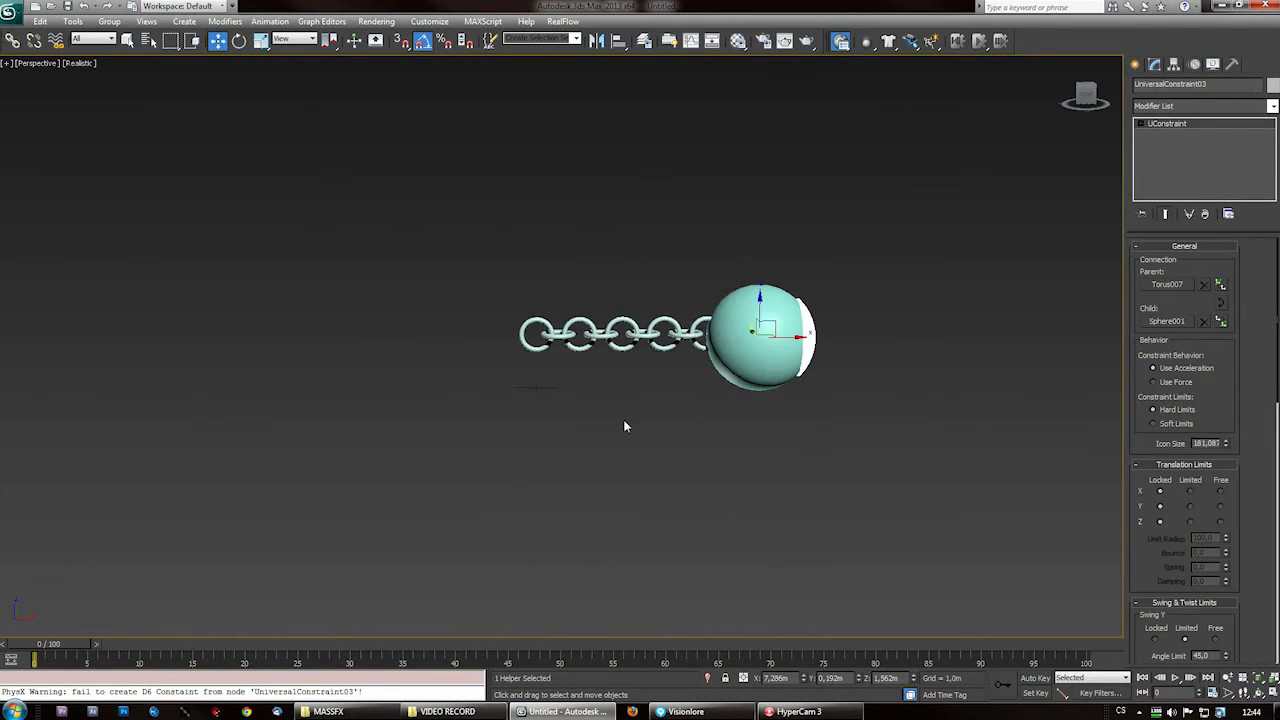
click(979, 42)
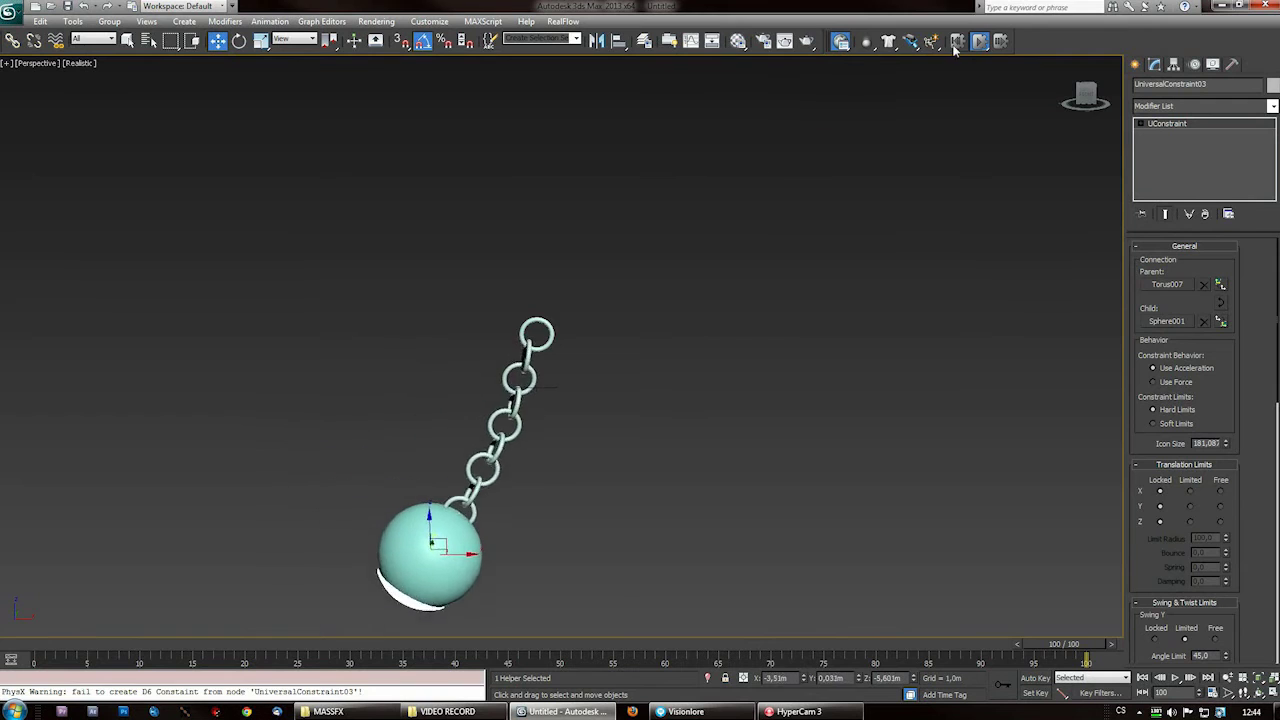
click(957, 41)
middle_drag(745, 444, 743, 424)
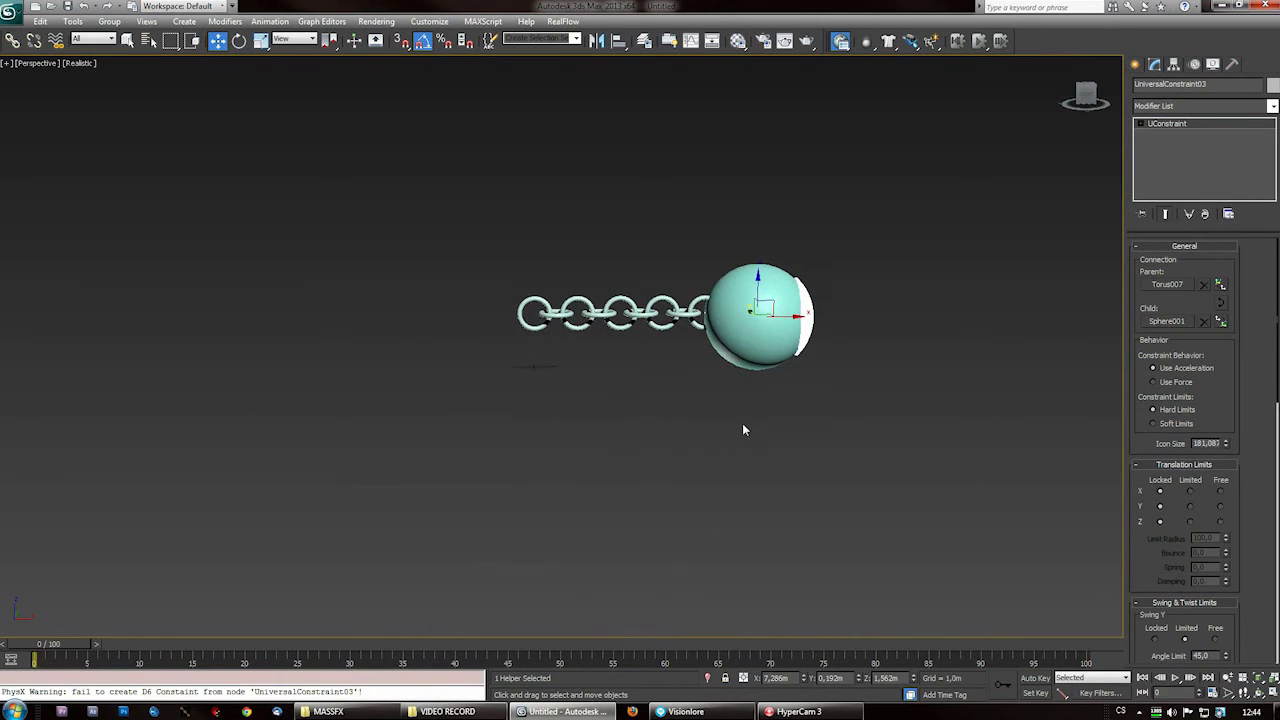
Select the rings and sphere with their constraints and raise them together high above the grid, testing the simulation between moves
middle_drag(654, 431, 627, 478)
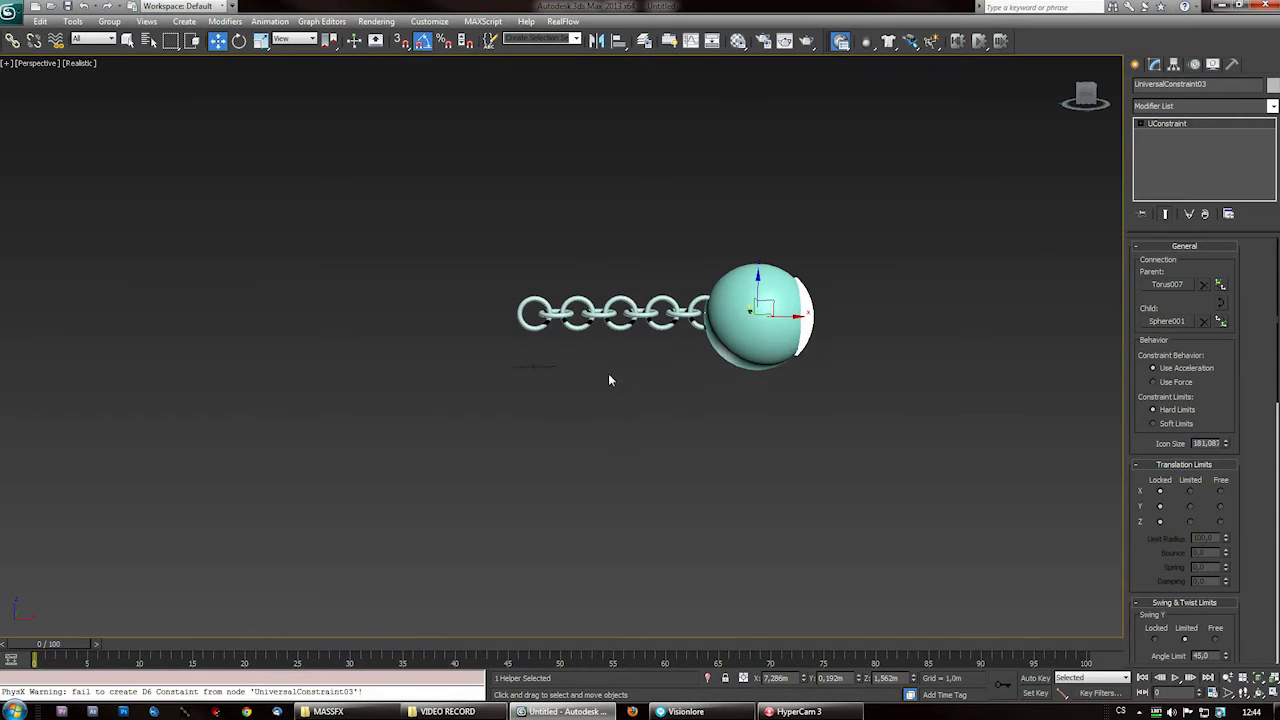
middle_drag(620, 429, 628, 477)
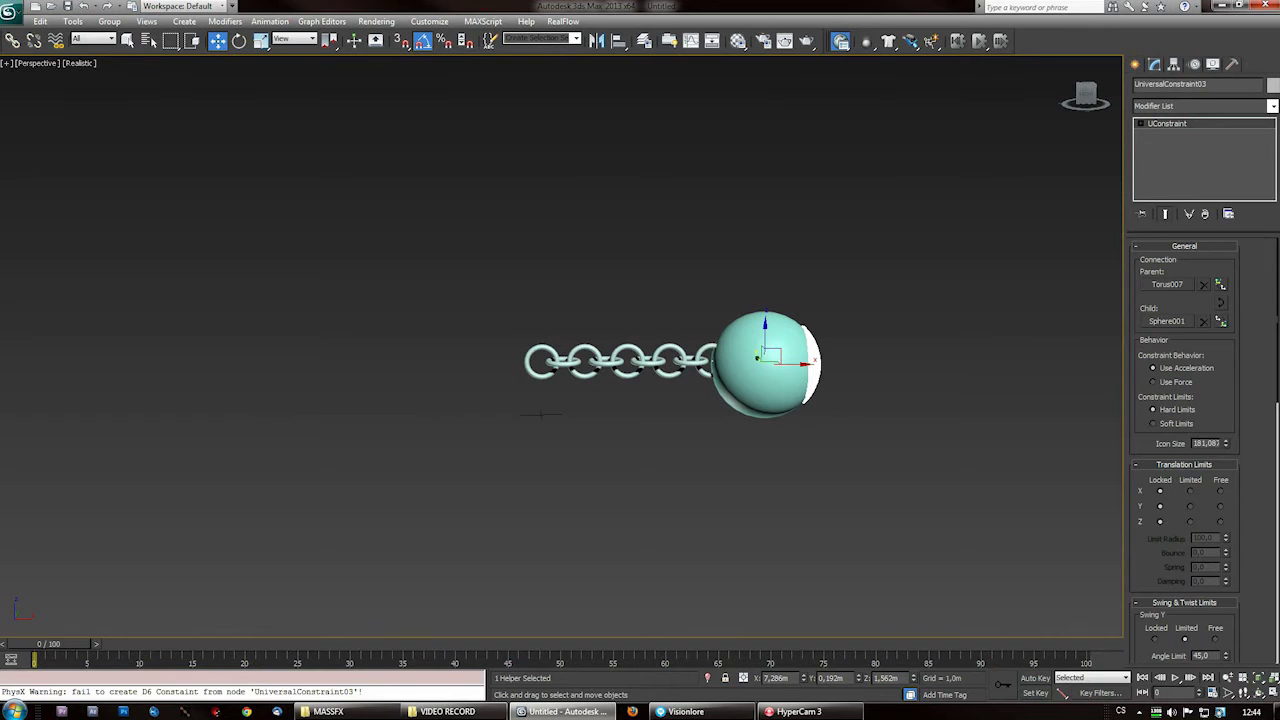
drag(437, 251, 937, 463)
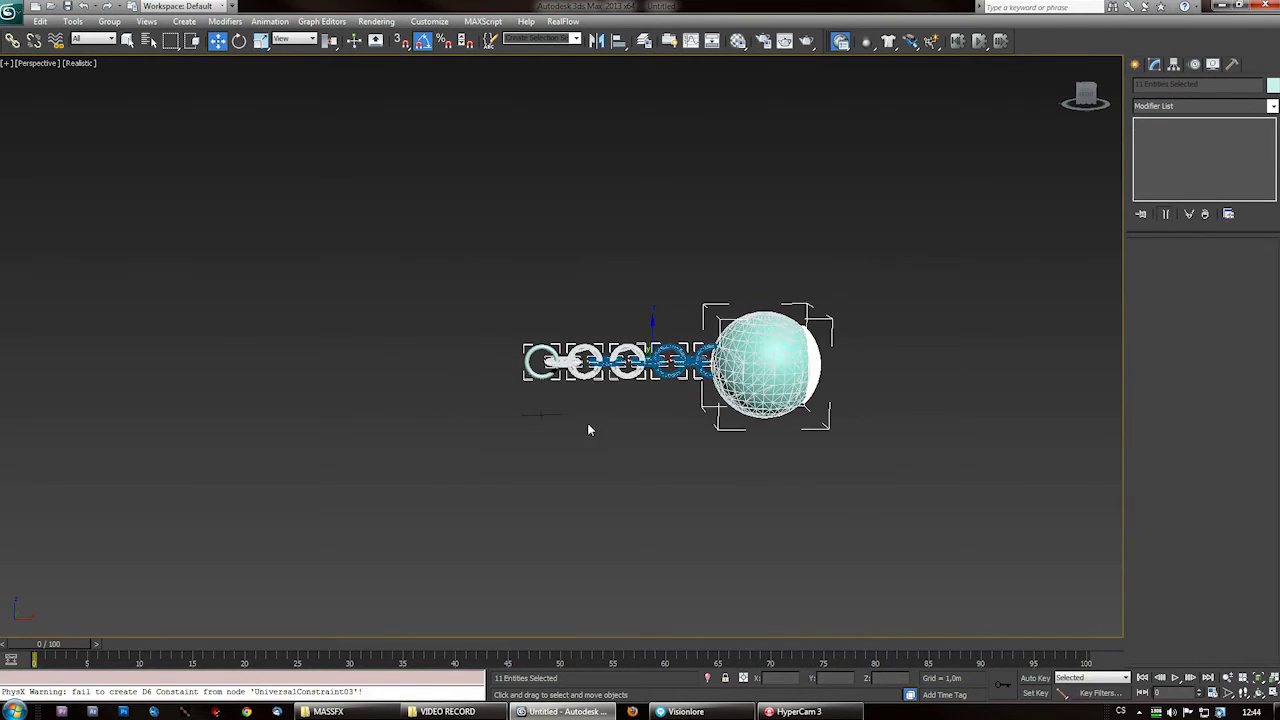
drag(656, 378, 634, 265)
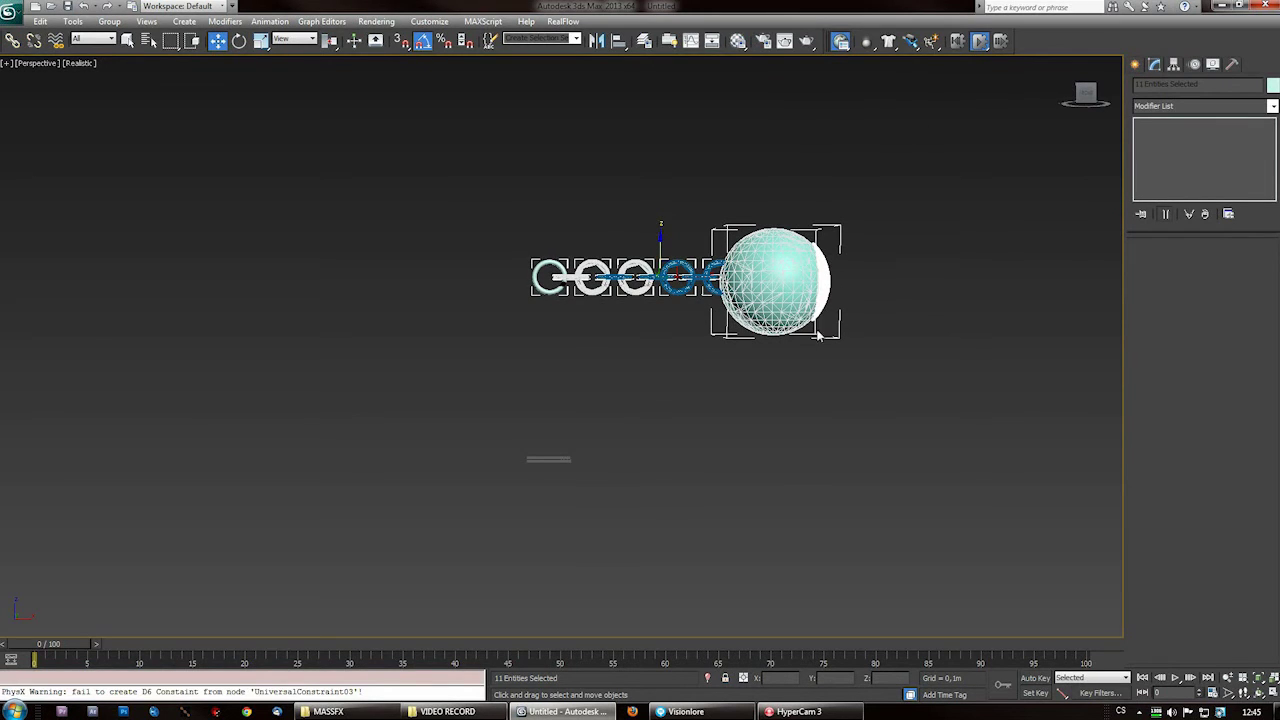
key(slash)
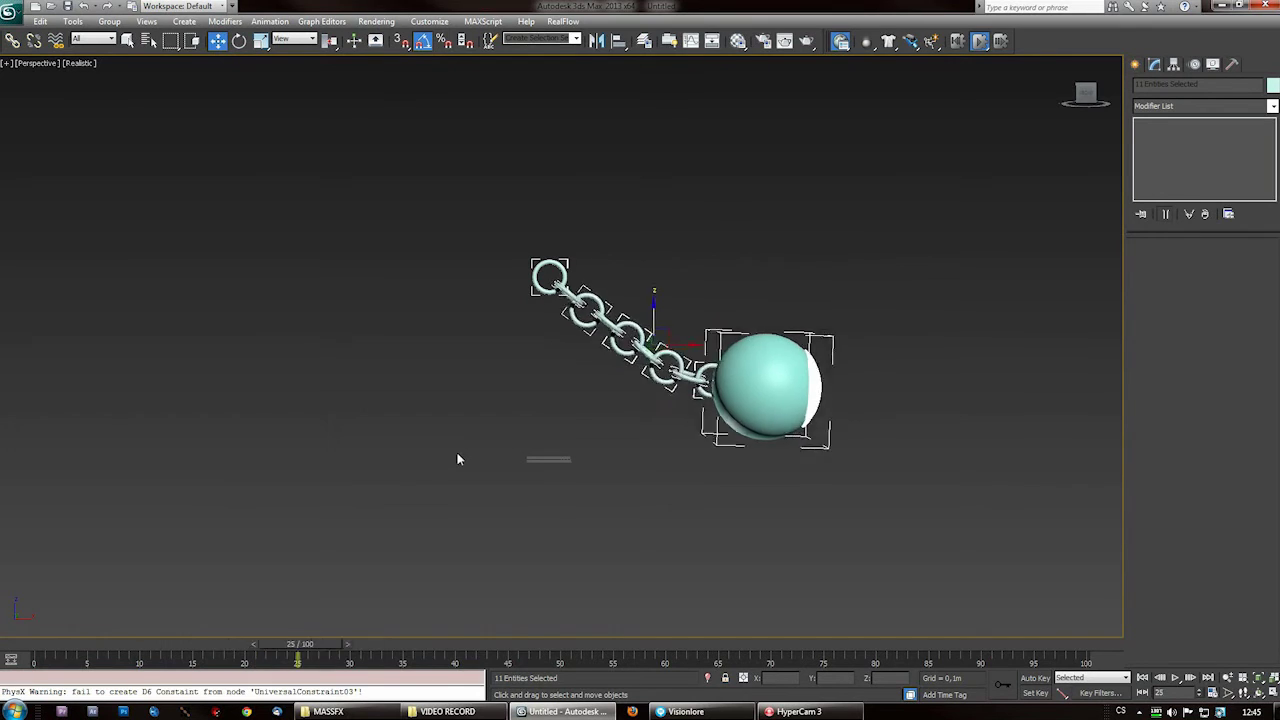
click(957, 41)
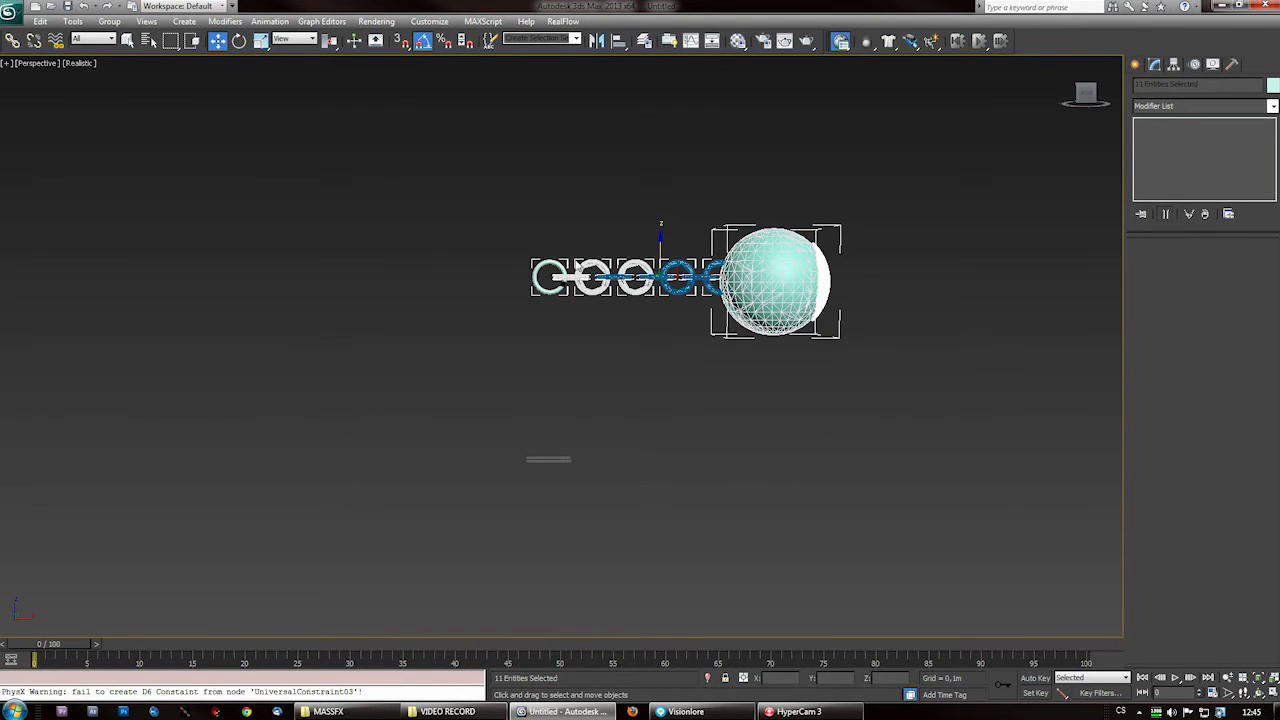
middle_drag(545, 336, 515, 437)
drag(631, 344, 631, 209)
Simulate the raised wrecking ball's swing and reset the entities to their original state
key(slash)
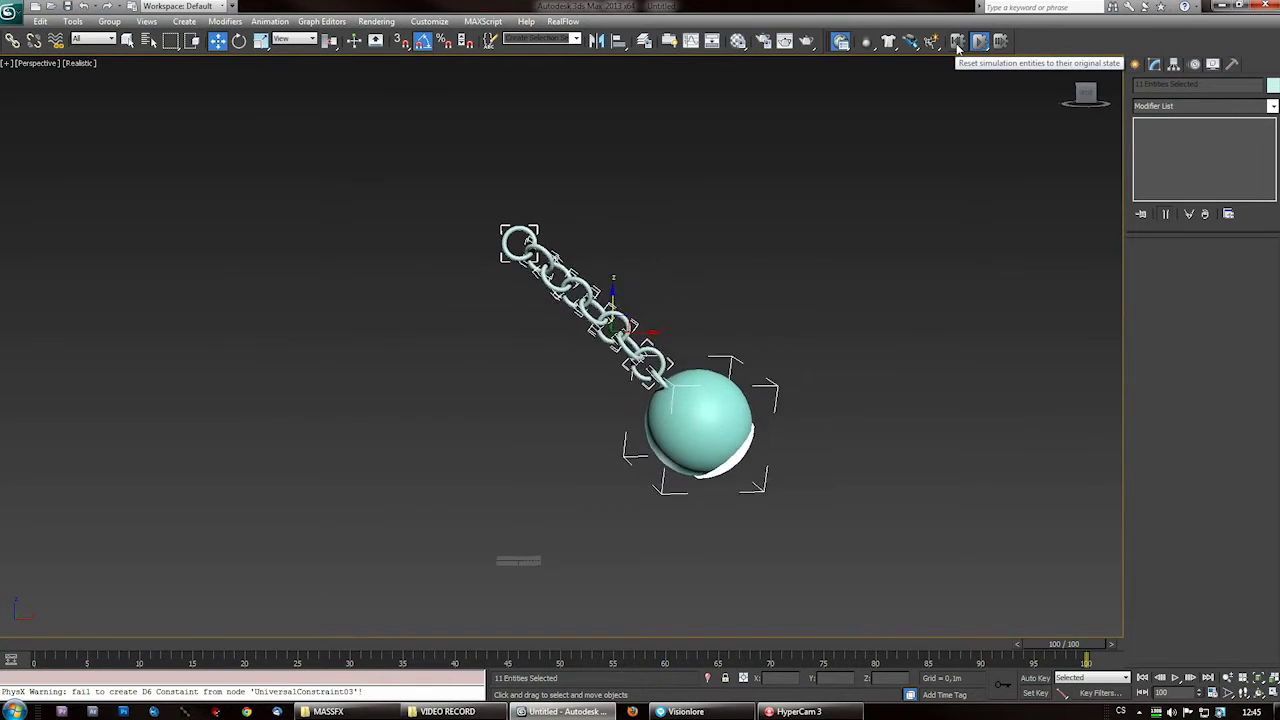
click(958, 44)
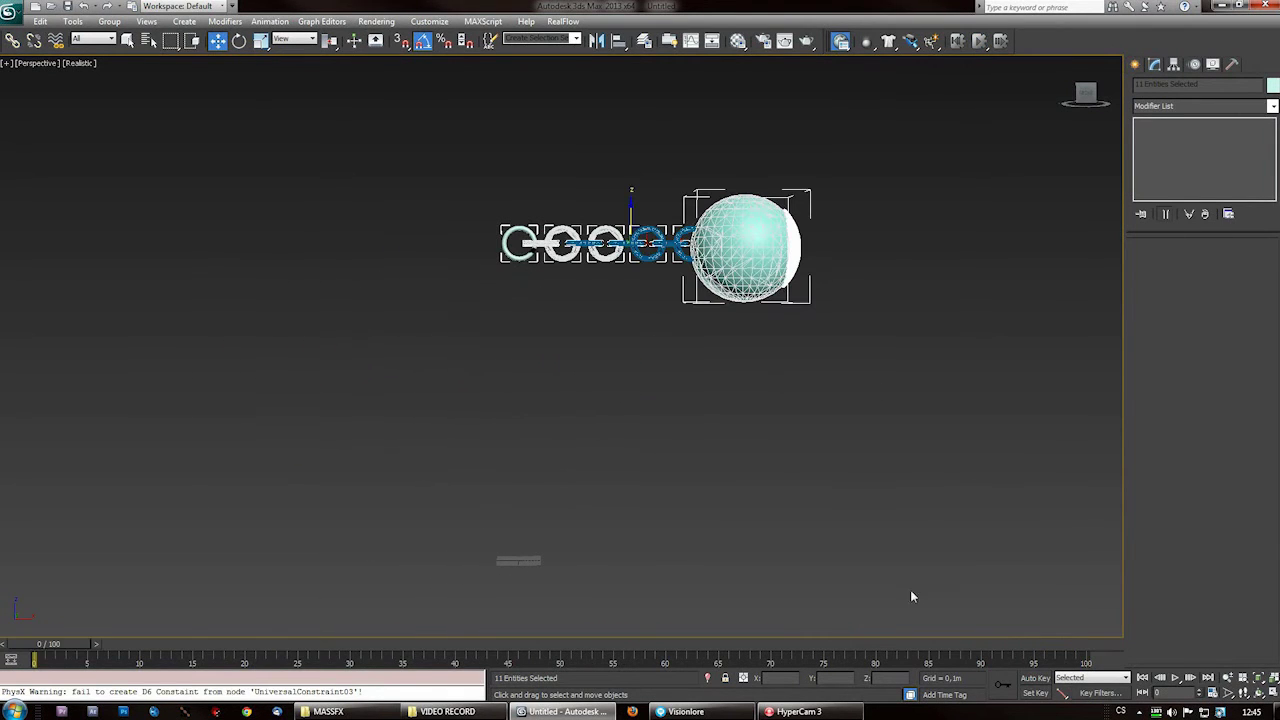
drag(43, 646, 206, 646)
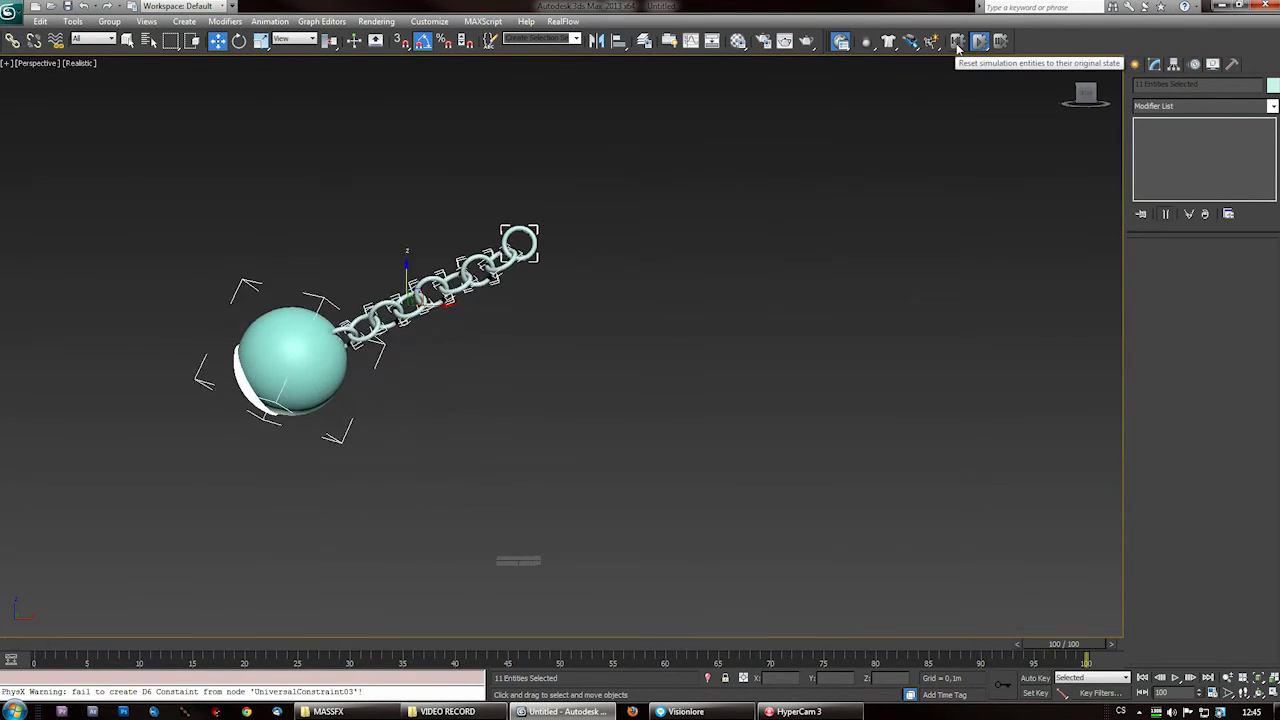
click(958, 43)
drag(42, 648, 390, 656)
right_click(390, 656)
Create a brick-shaped box of about 0.97 × 2.23 × 0.787 m on the grid below the chain
middle_drag(882, 250, 875, 301)
click(1139, 63)
click(1155, 63)
click(1140, 63)
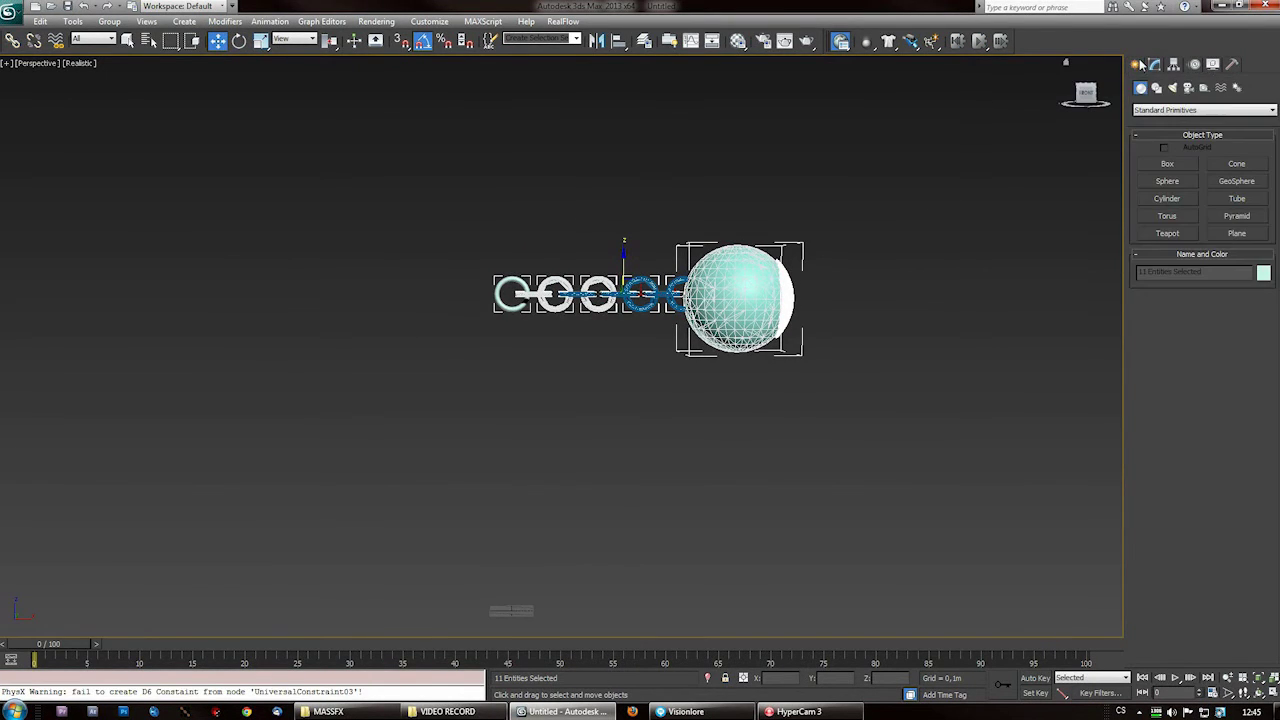
click(1167, 163)
alt+middle_drag(400, 560, 541, 528)
drag(562, 516, 634, 534)
alt+middle_drag(625, 537, 604, 506)
key(w)
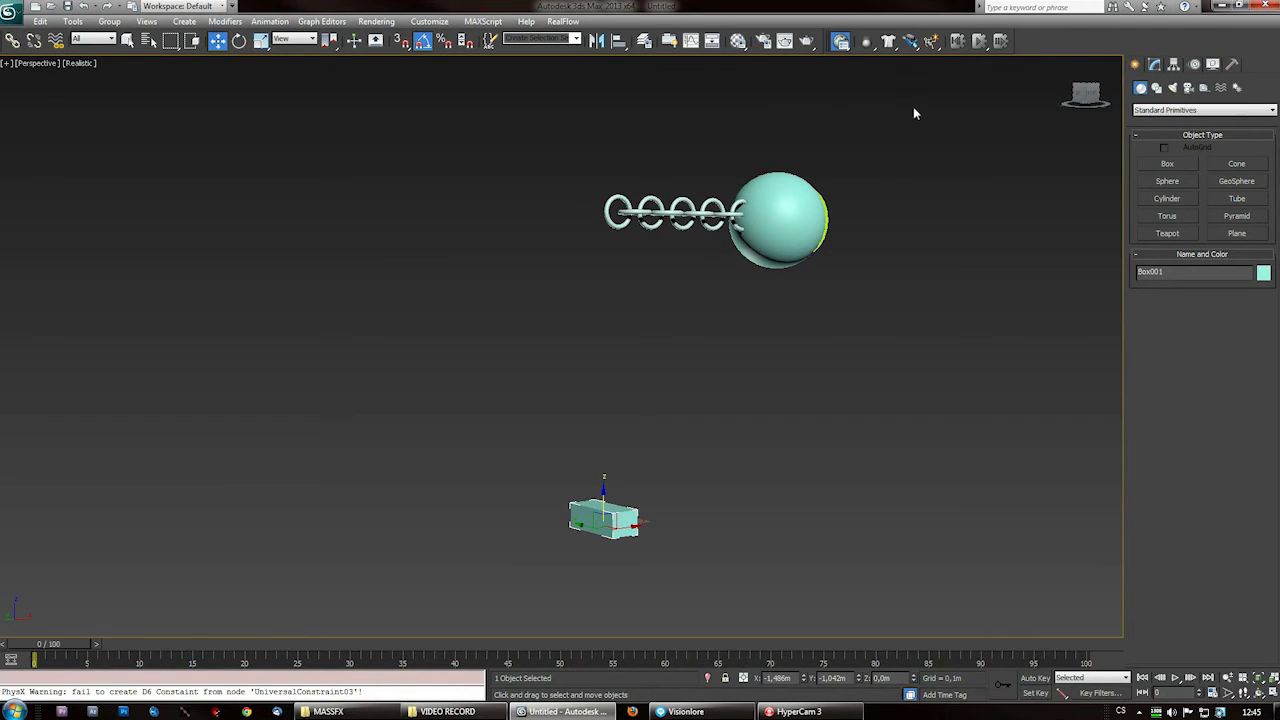
Make the box a MassFX rigid body with the Concave shape type and generate its physical mesh
alt+middle_drag(850, 363, 887, 361)
drag(903, 43, 917, 64)
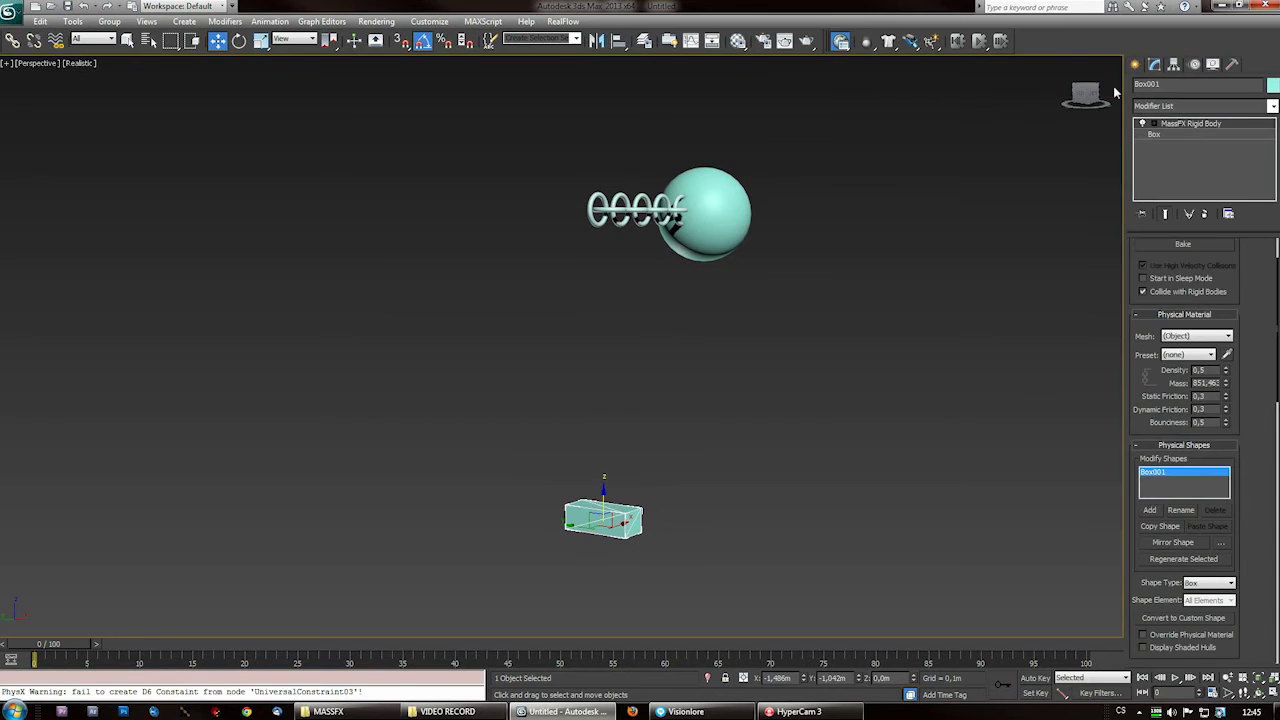
drag(1277, 301, 1277, 408)
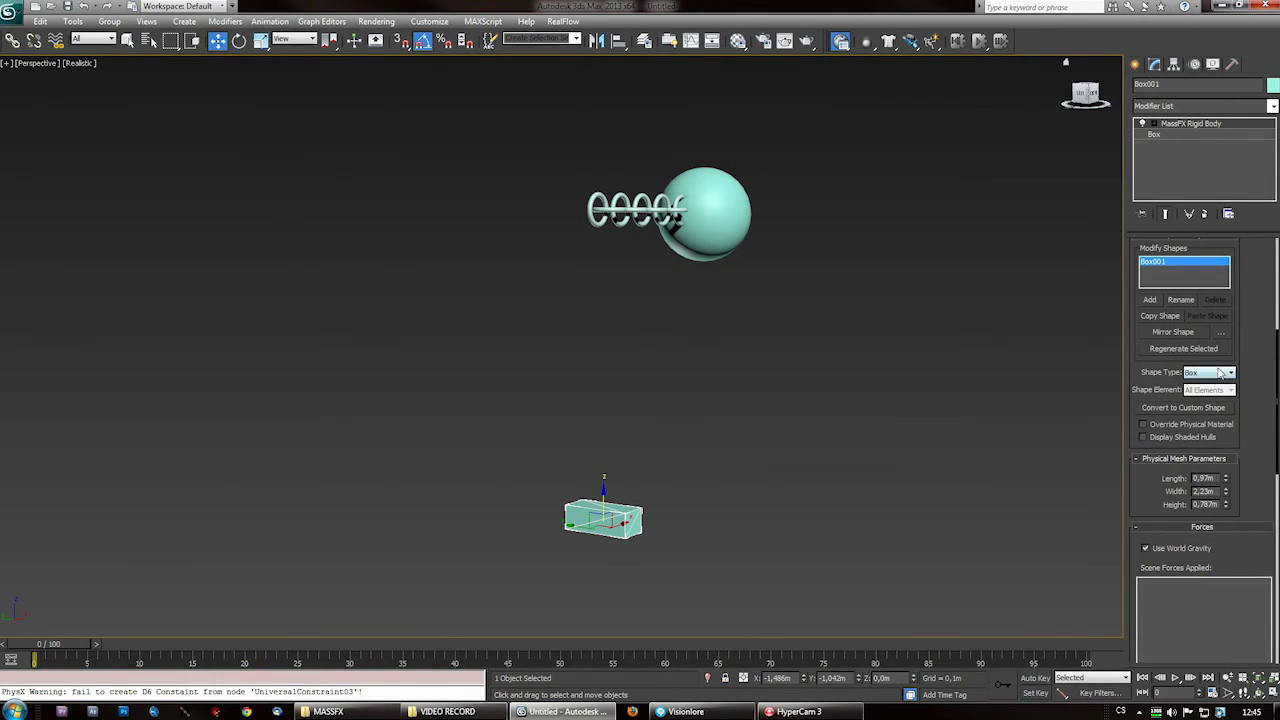
click(1219, 373)
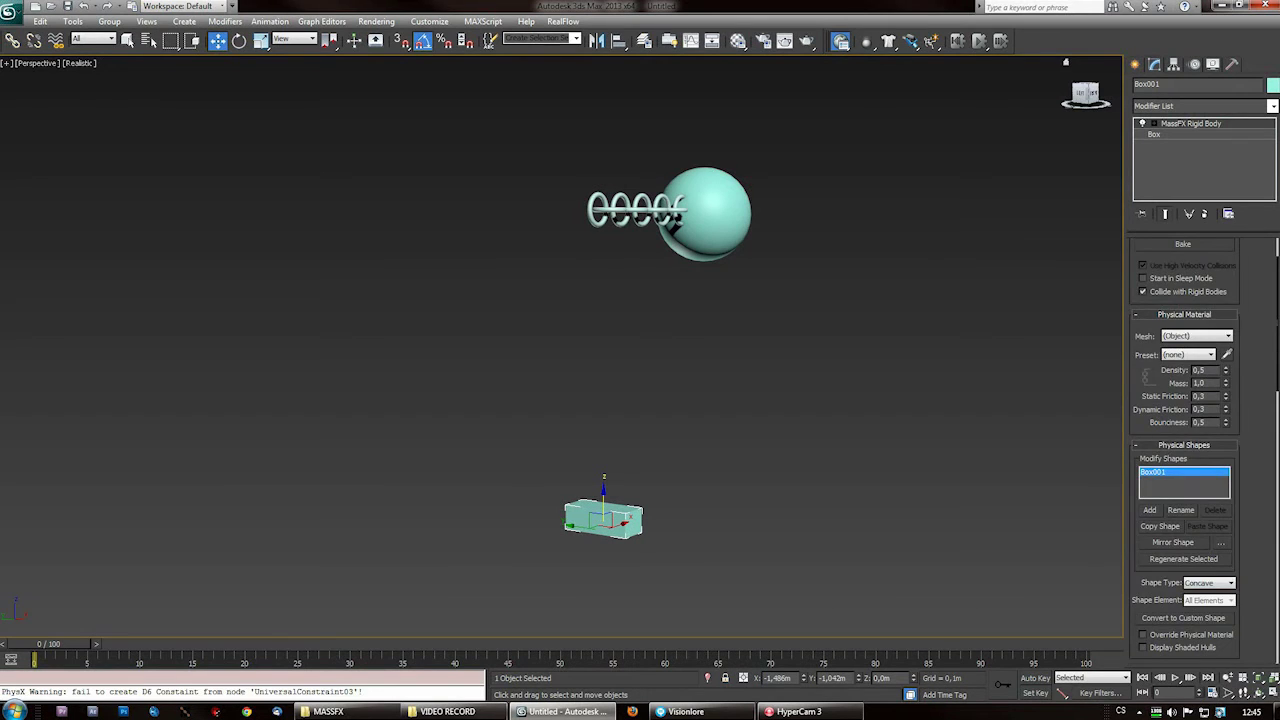
scroll(1204, 450, down, 5)
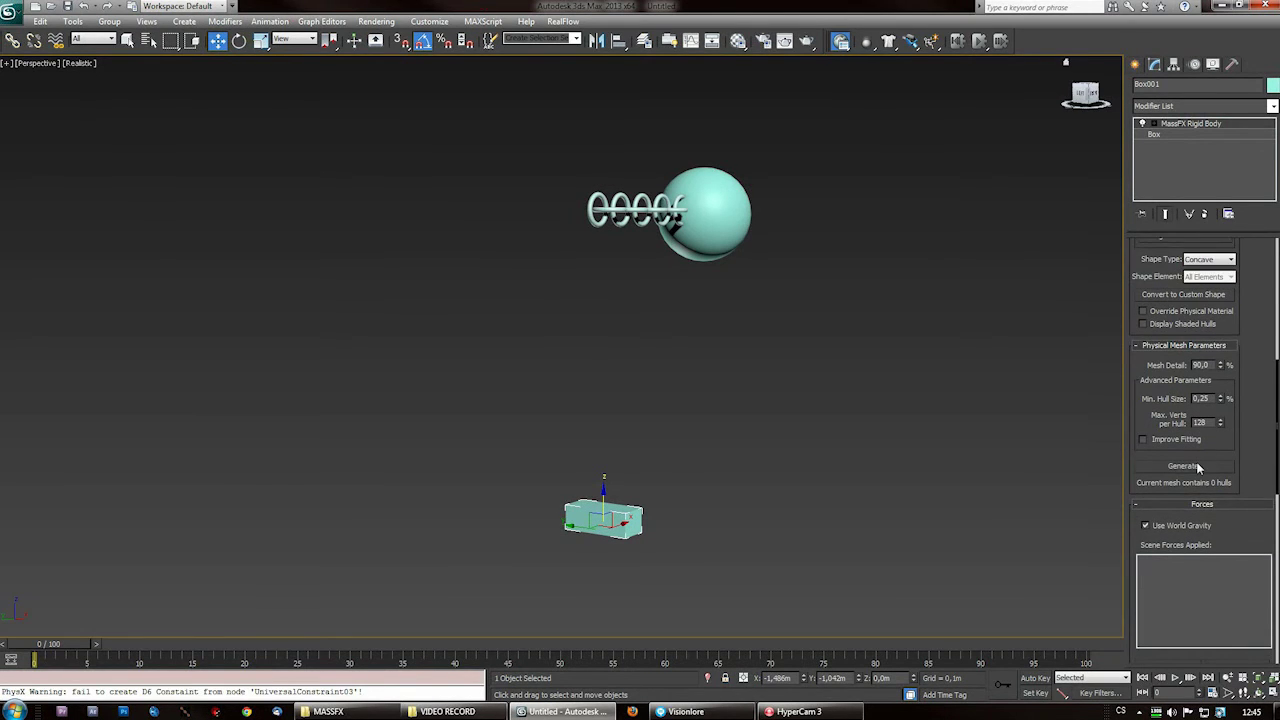
scroll(1198, 468, up, 5)
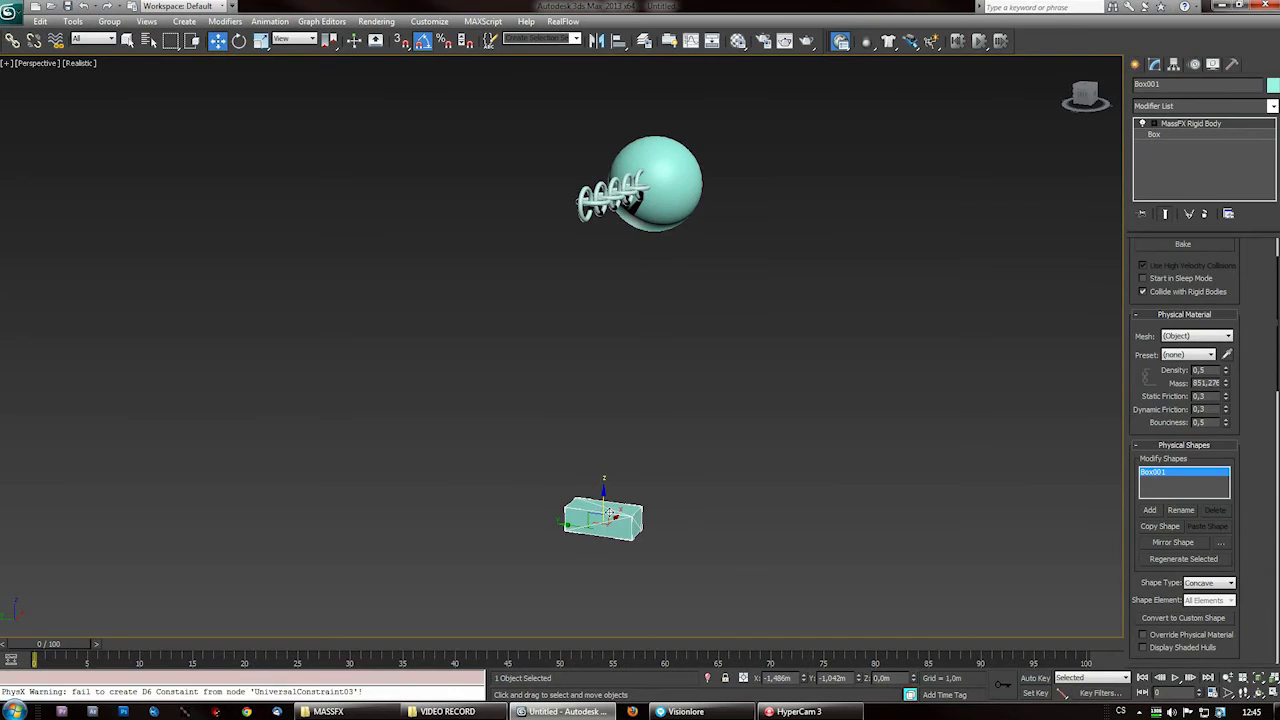
scroll(1198, 458, down, 5)
scroll(1198, 458, up, 5)
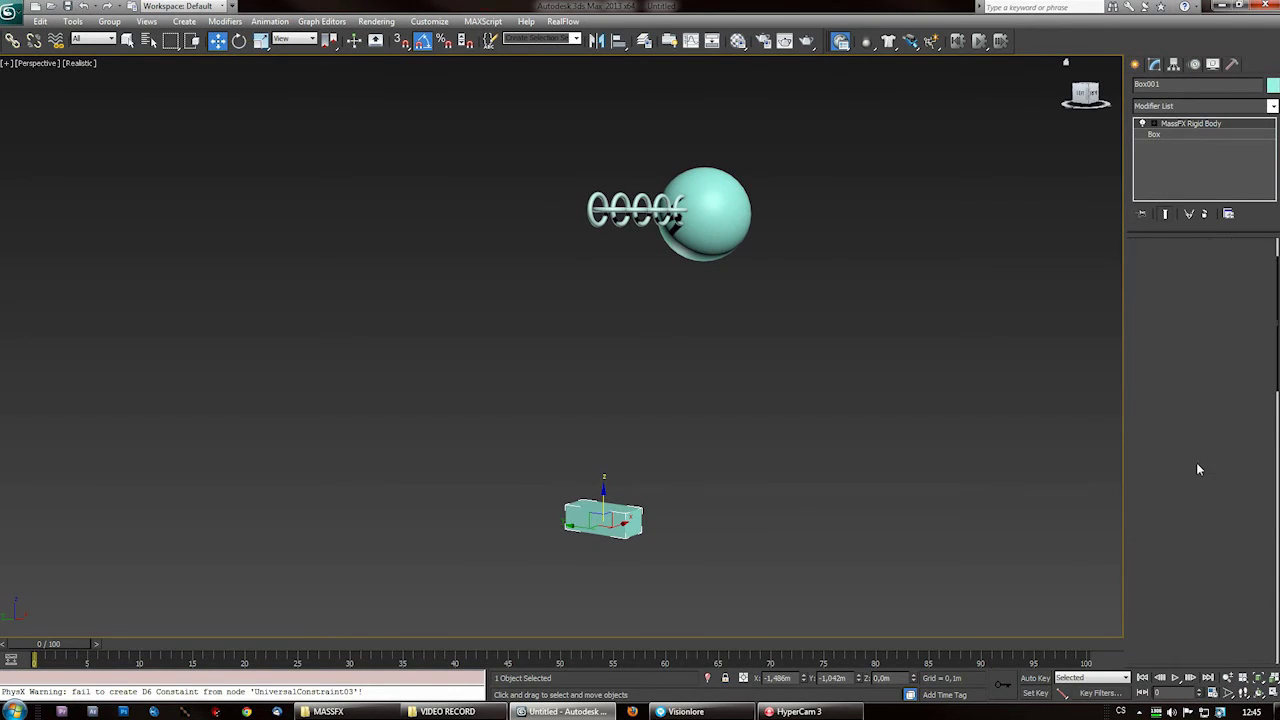
Copy the brick upward so the duplicate sits on top of it at about Z 0.851 m
alt+middle_drag(690, 525, 610, 513)
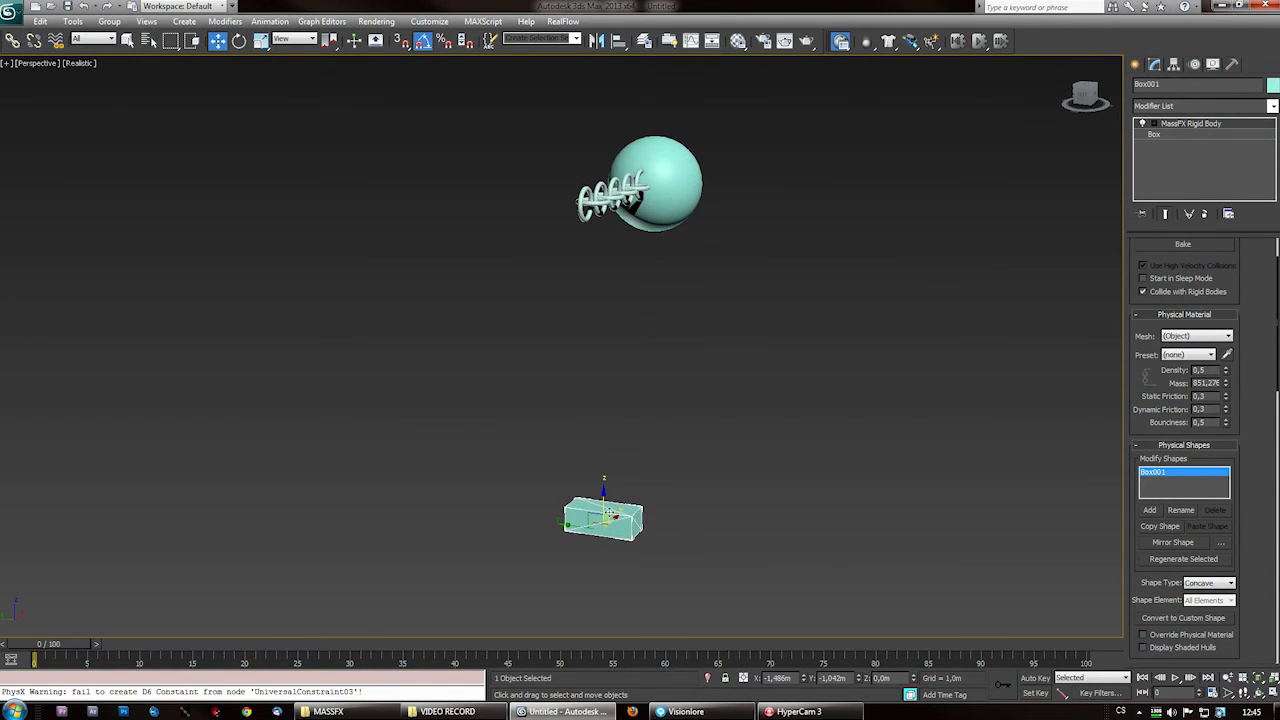
mouse_move(604, 505)
shift+mouse_down()
mouse_move(606, 466)
mouse_move(604, 477)
shift+mouse_up()
click(648, 429)
Copy the upper brick once to each side along Y and reselect the middle one
alt+middle_drag(690, 447, 635, 475)
shift+drag(567, 519, 686, 519)
click(642, 423)
click(607, 492)
mouse_move(570, 507)
shift+mouse_down()
mouse_move(612, 499)
mouse_move(482, 503)
shift+mouse_up()
right_click(612, 499)
click(626, 427)
click(606, 499)
click(553, 504)
click(610, 497)
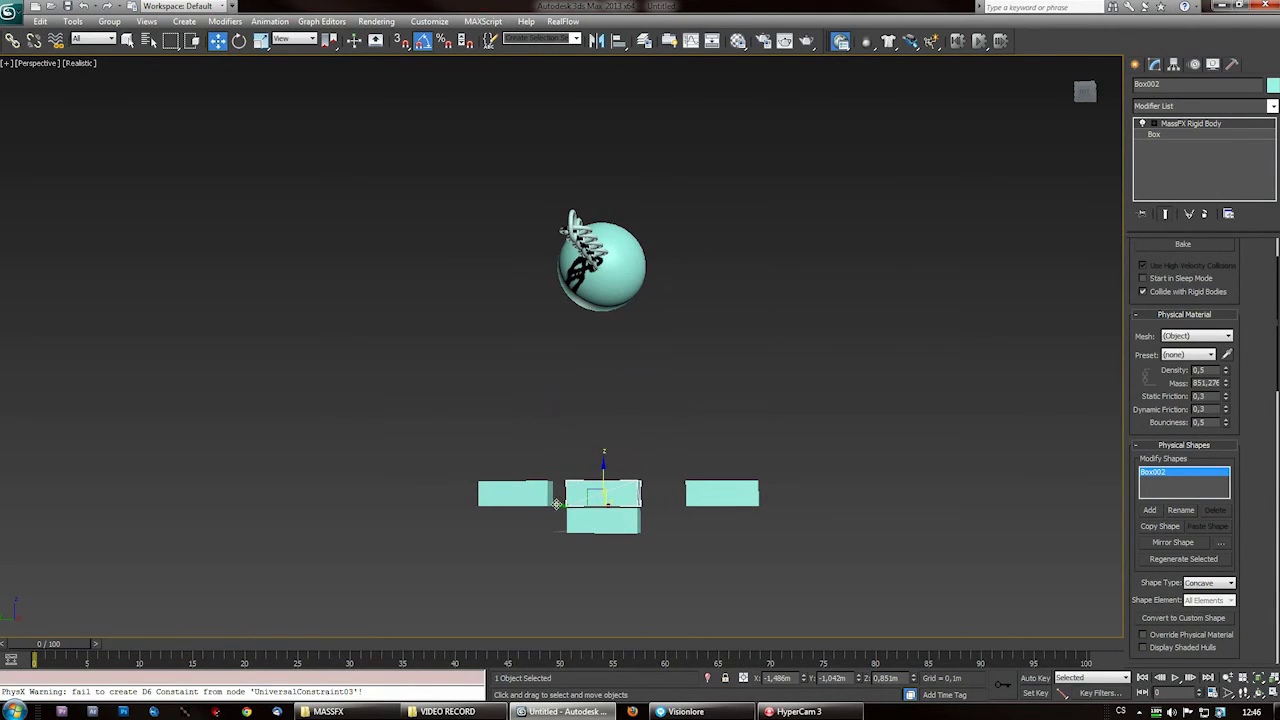
Shift the middle upper brick to about Y -2.217 m and its neighbour to -4.615 m, and move the third brick against them
drag(567, 503, 603, 505)
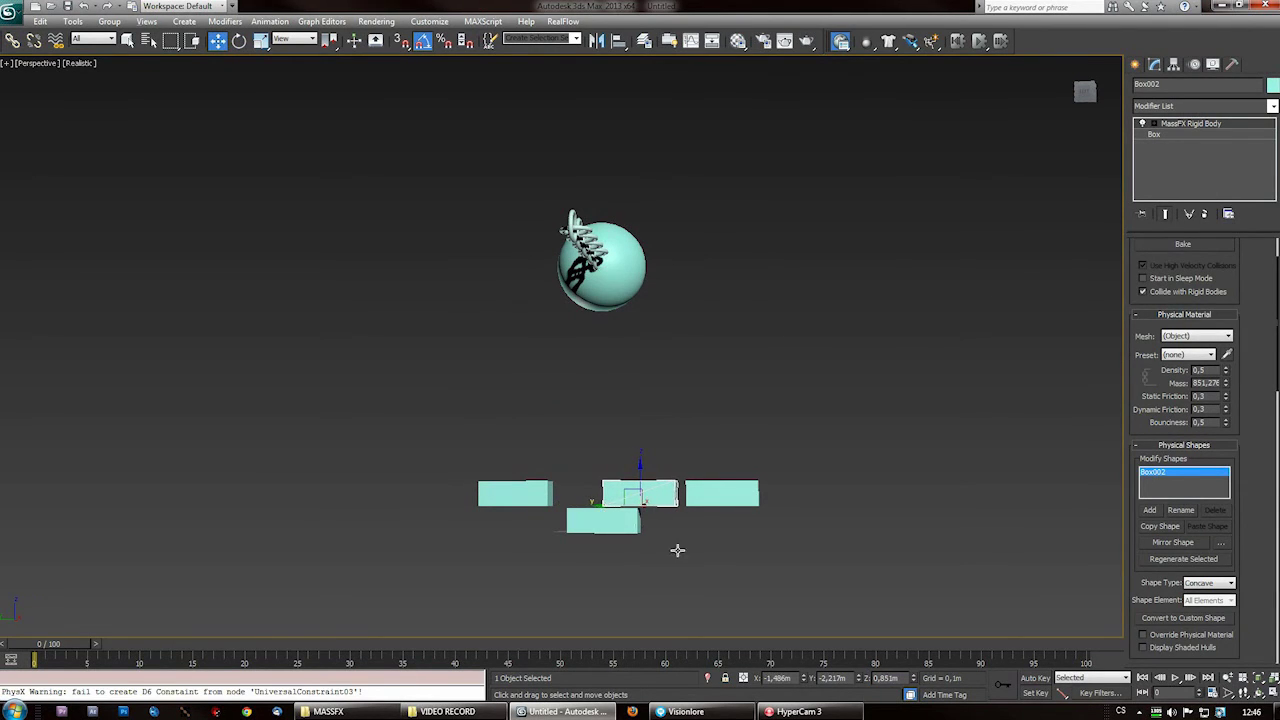
alt+middle_drag(678, 550, 720, 546)
click(709, 475)
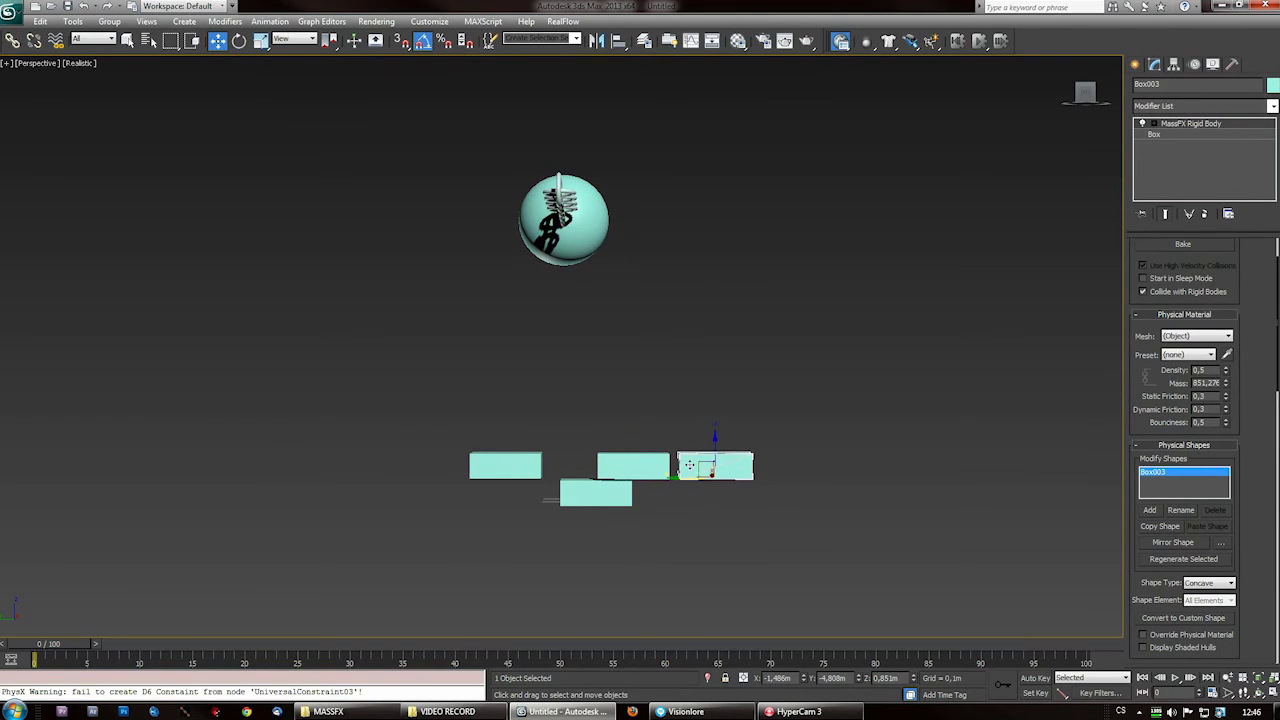
drag(682, 479, 677, 478)
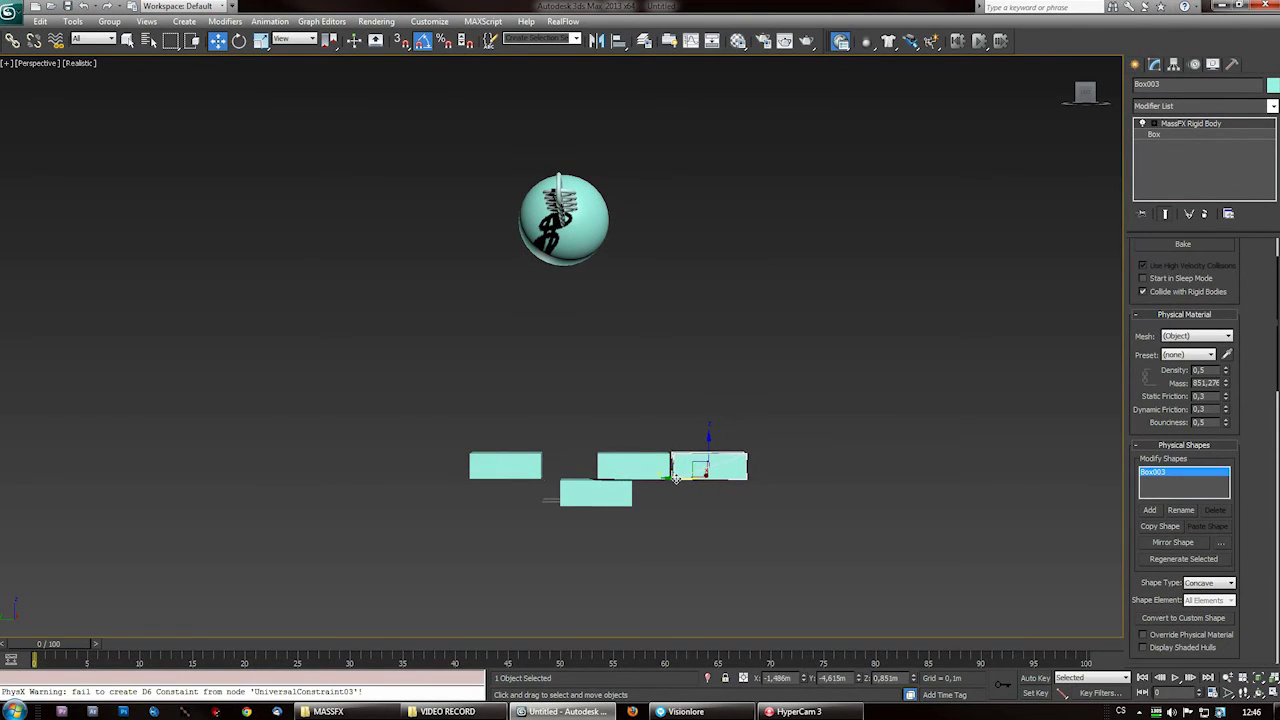
click(503, 470)
mouse_move(477, 484)
mouse_down()
mouse_move(795, 513)
mouse_move(478, 502)
mouse_move(505, 502)
mouse_up()
Extend the bottom row to four bricks by copying the bottom brick along Y in both directions
click(590, 502)
click(647, 427)
click(645, 427)
click(657, 428)
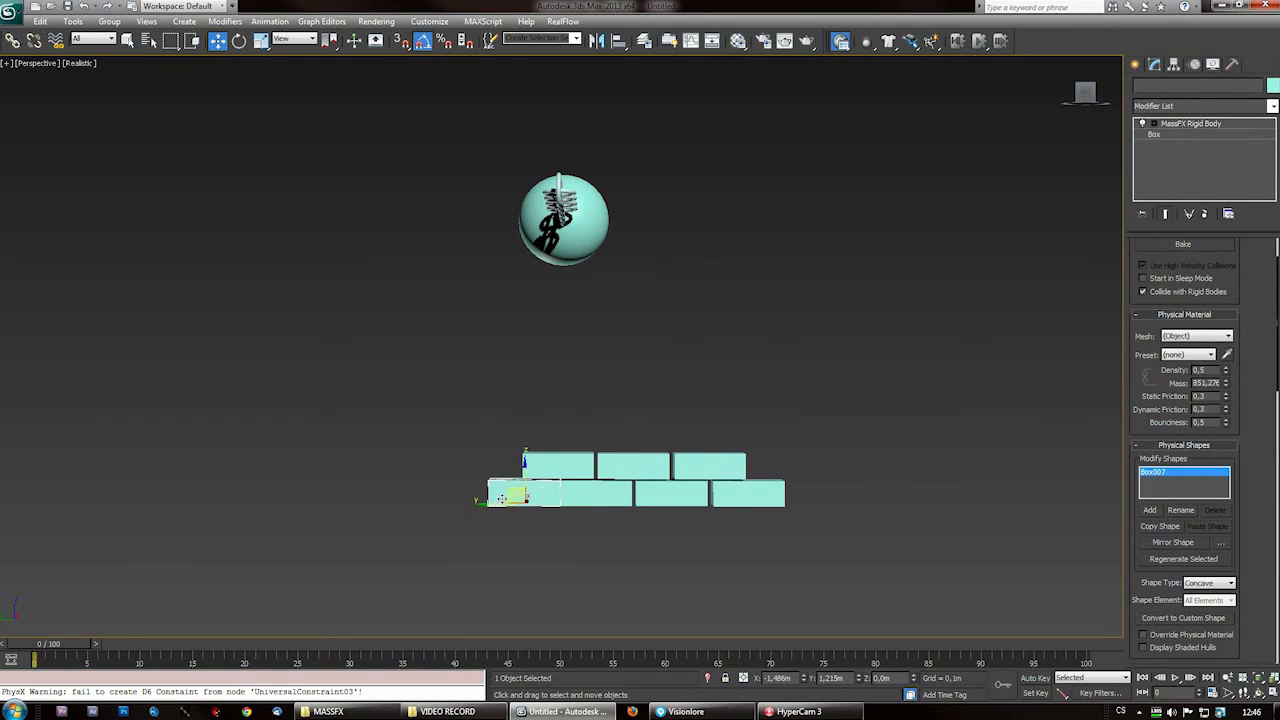
Copy the end brick of the upper row along Y to about -6.997 m as its fourth brick
click(552, 468)
click(686, 473)
shift+drag(683, 483, 760, 483)
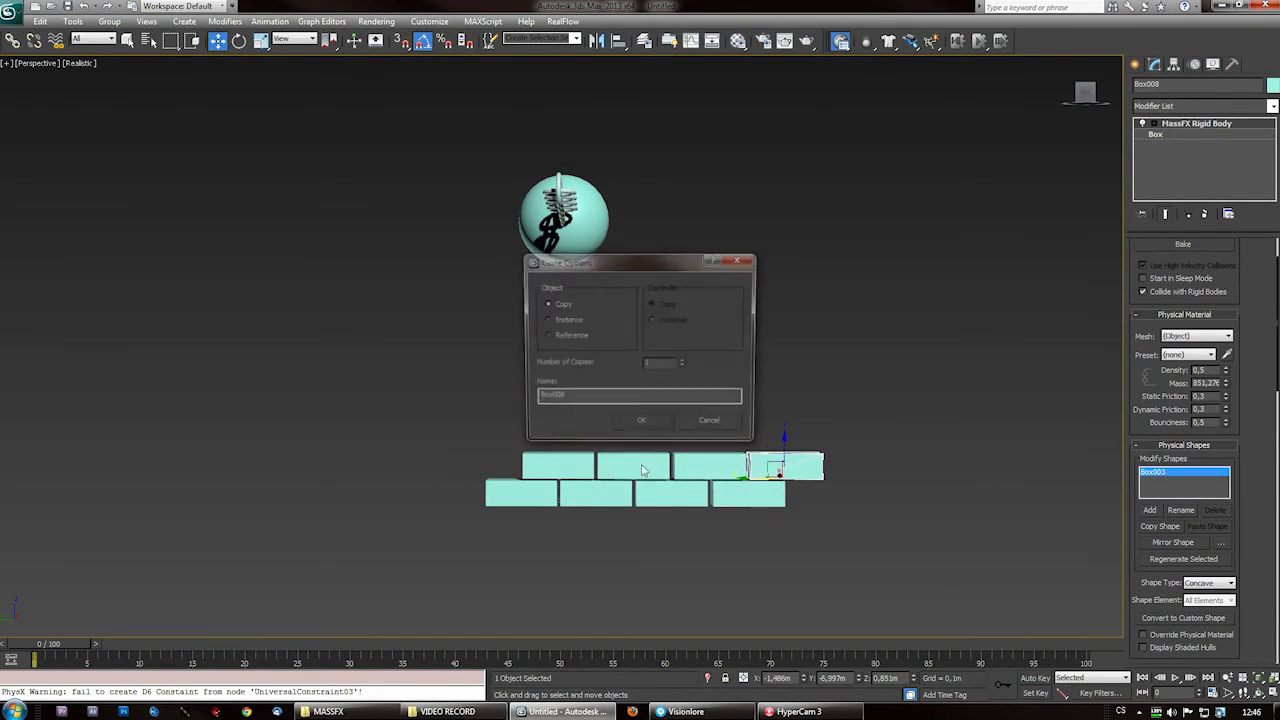
click(648, 424)
Select both brick rows and copy them upward twice to build a wall of six staggered rows
drag(423, 394, 806, 528)
mouse_move(652, 452)
shift+mouse_down()
mouse_move(651, 309)
mouse_move(653, 342)
shift+mouse_up()
click(641, 423)
click(653, 426)
View the wall from the side and run the simulation of the wrecking ball hitting it
alt+middle_drag(662, 455, 550, 487)
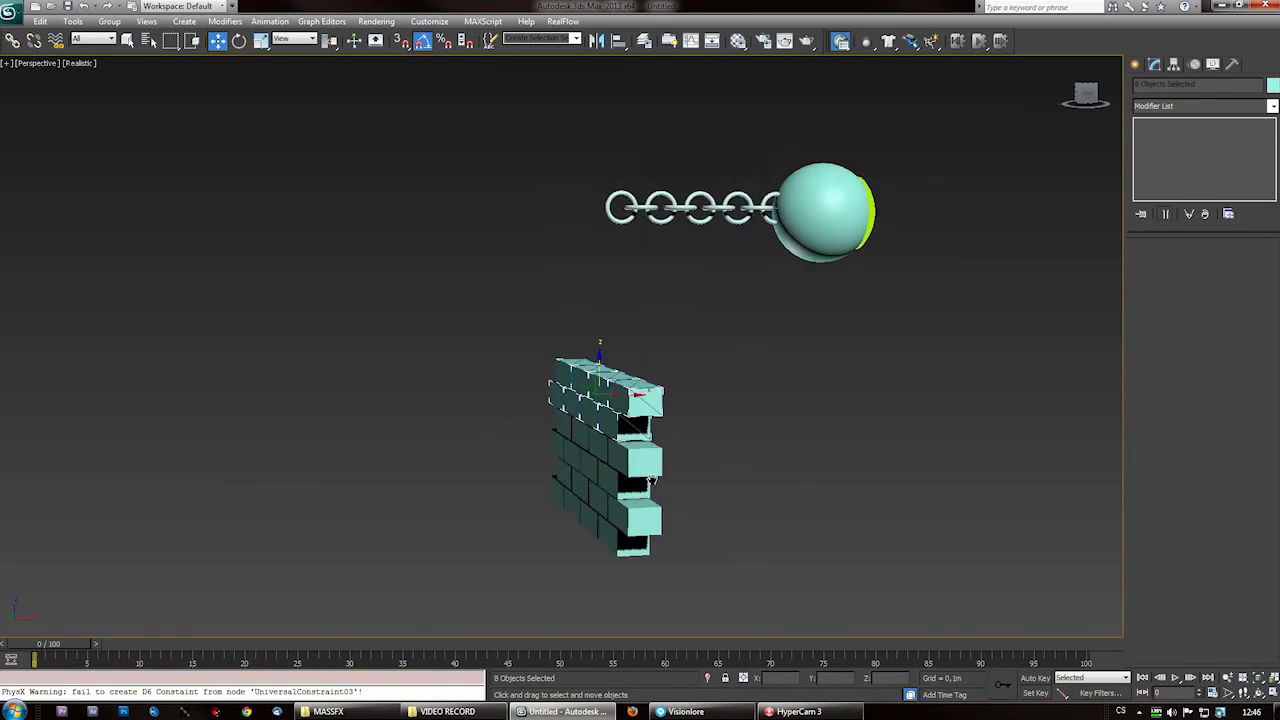
alt+middle_drag(651, 481, 660, 432)
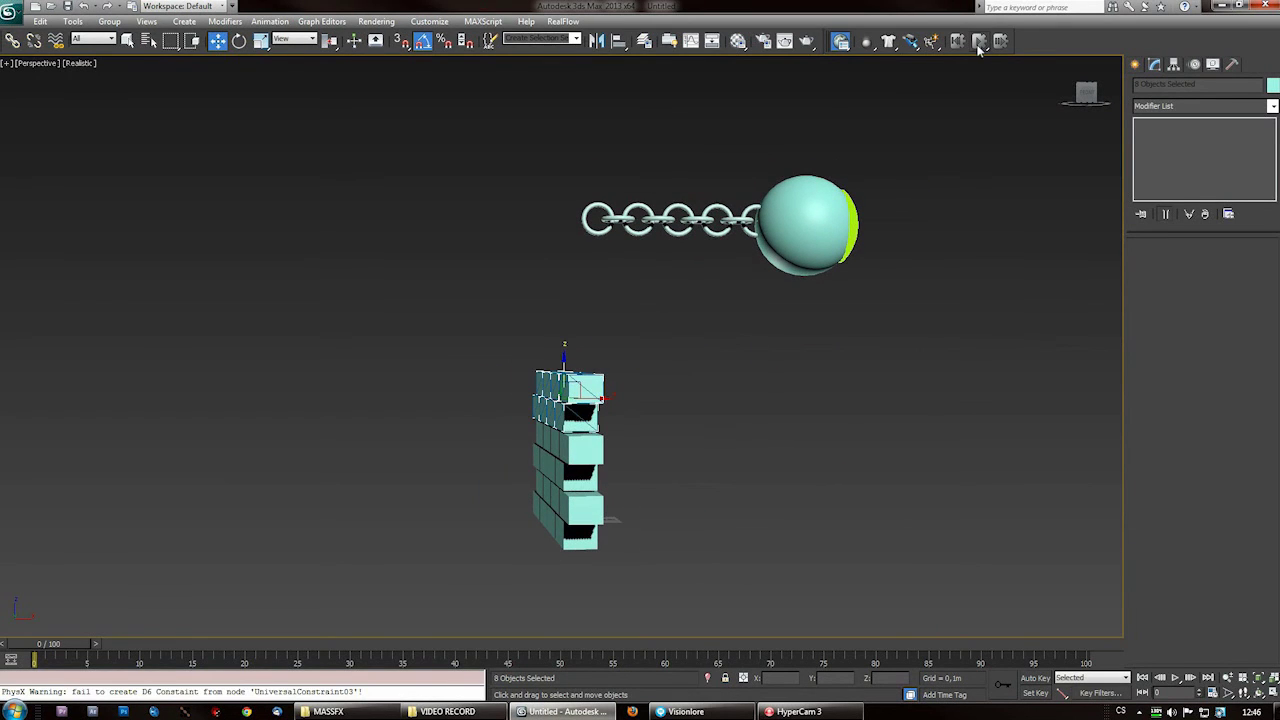
key(slash)
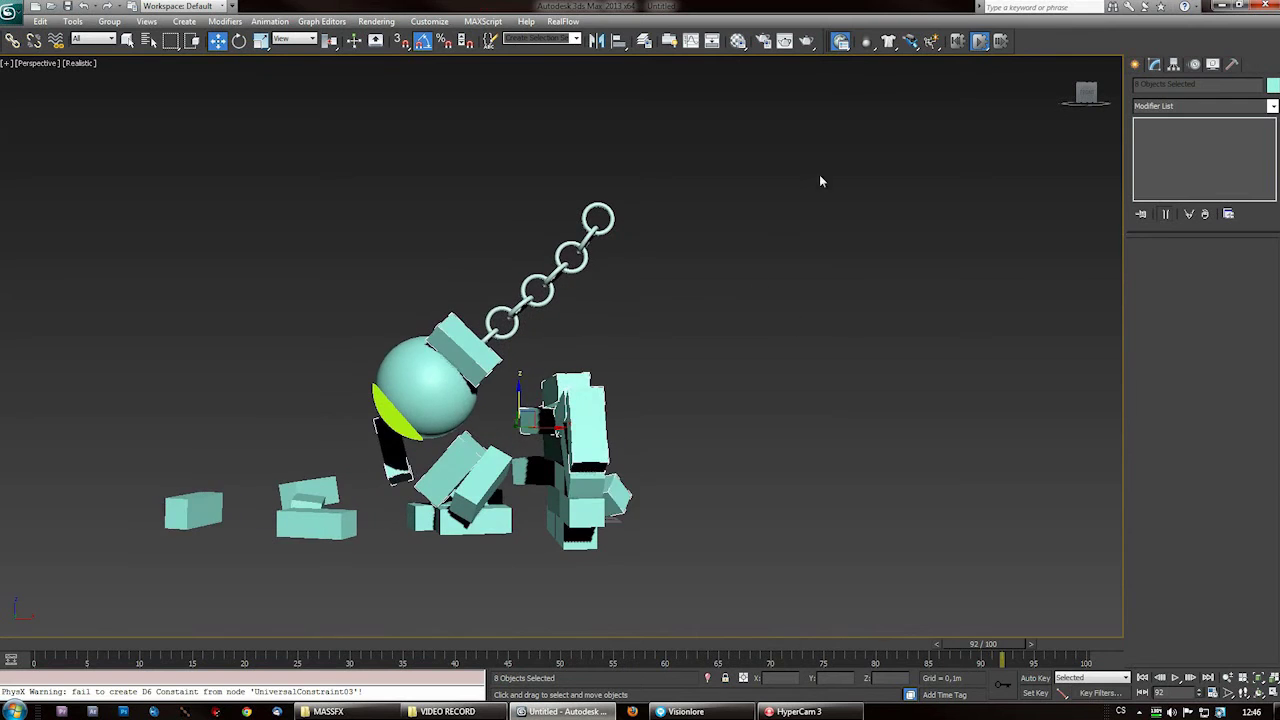
Reset the simulation and select the wrecking ball sphere to check its physical material settings
click(957, 41)
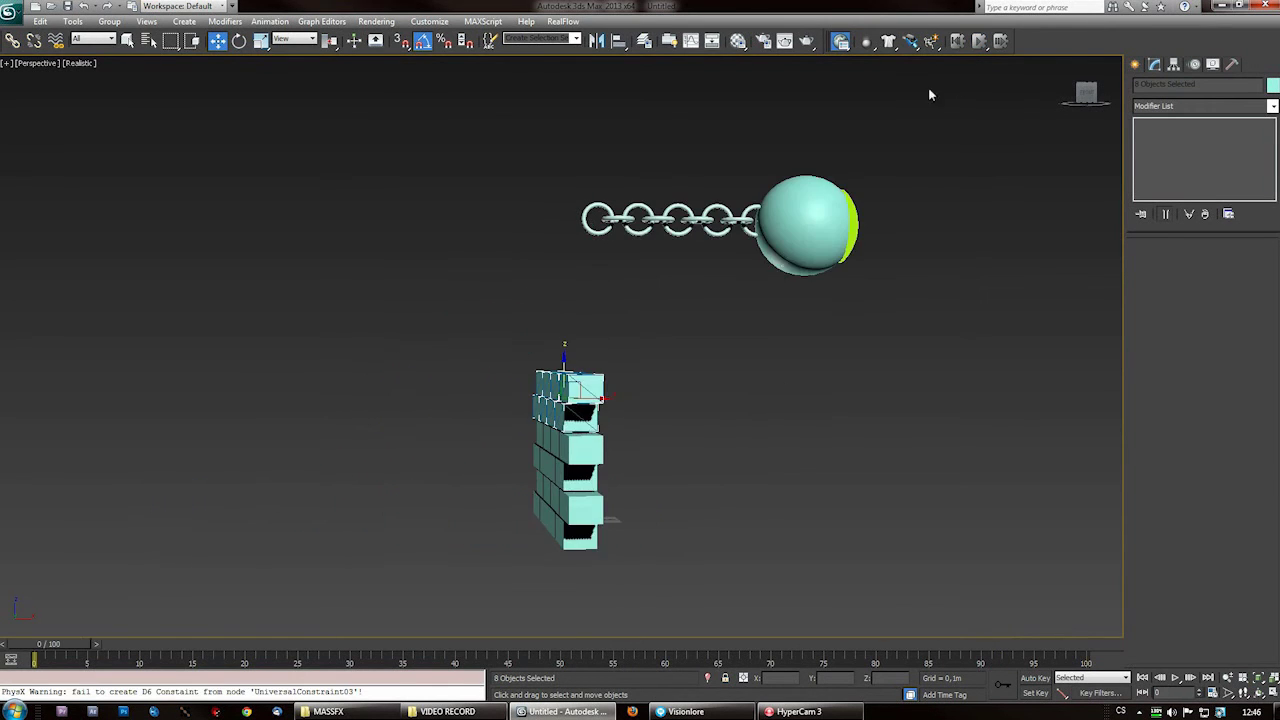
middle_drag(740, 366, 719, 382)
click(771, 233)
click(771, 233)
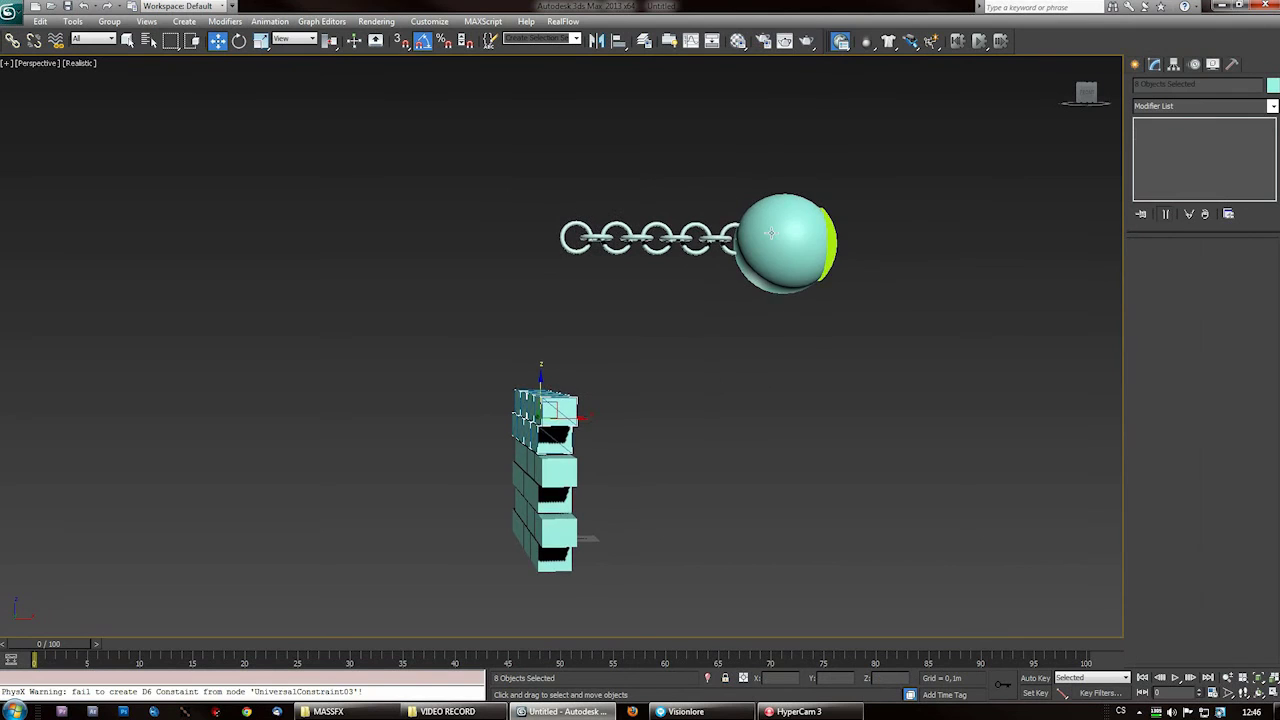
click(775, 228)
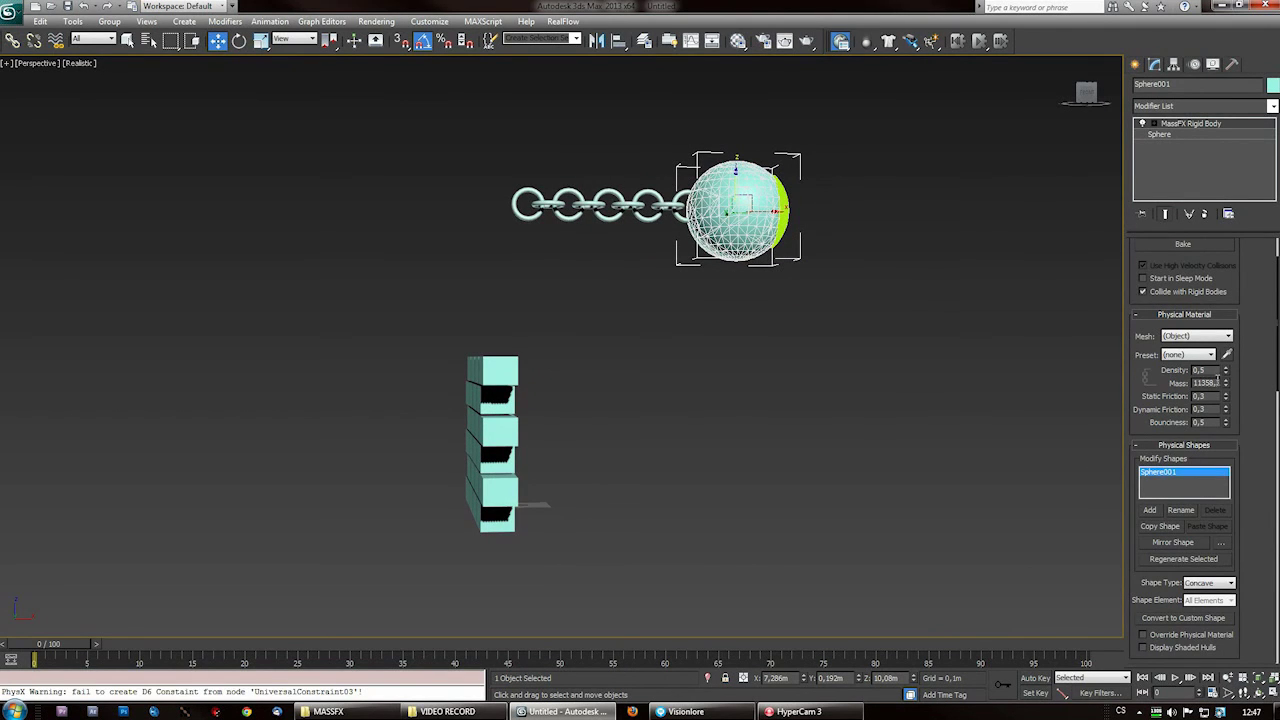
Try the middle upright chain link with material preset (none) and density 0.5 in a simulation run
click(608, 200)
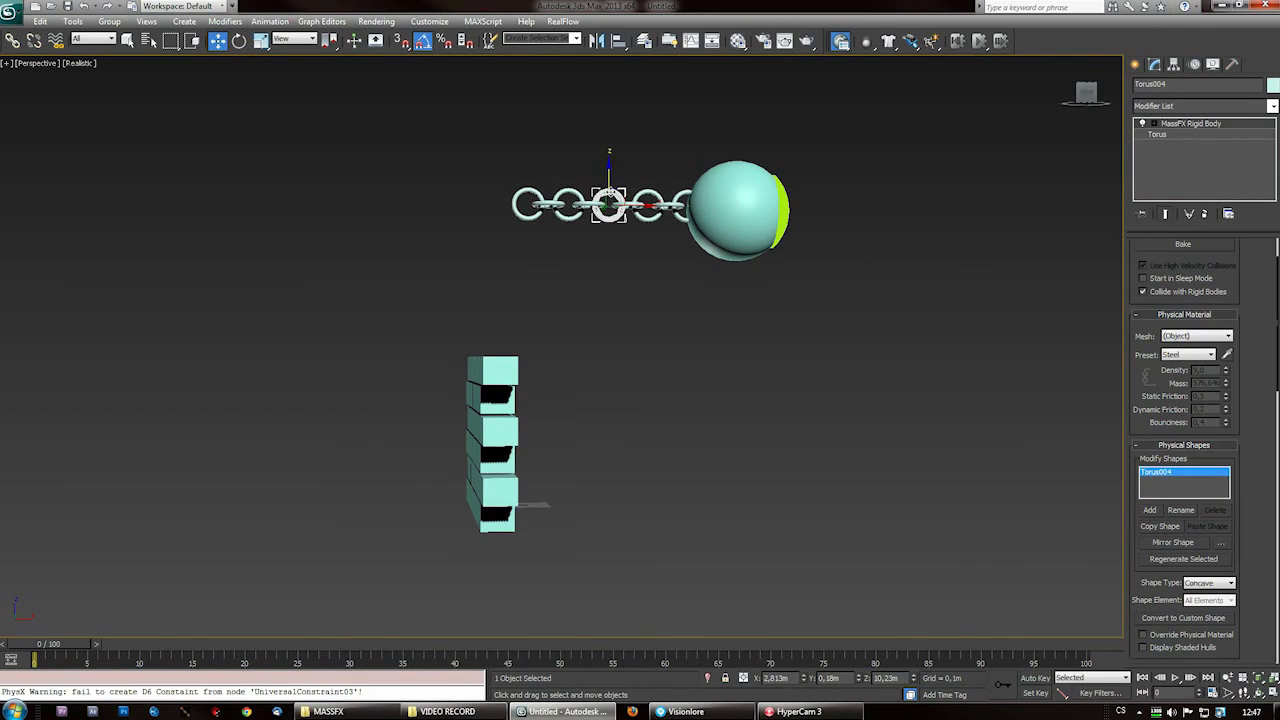
click(1200, 355)
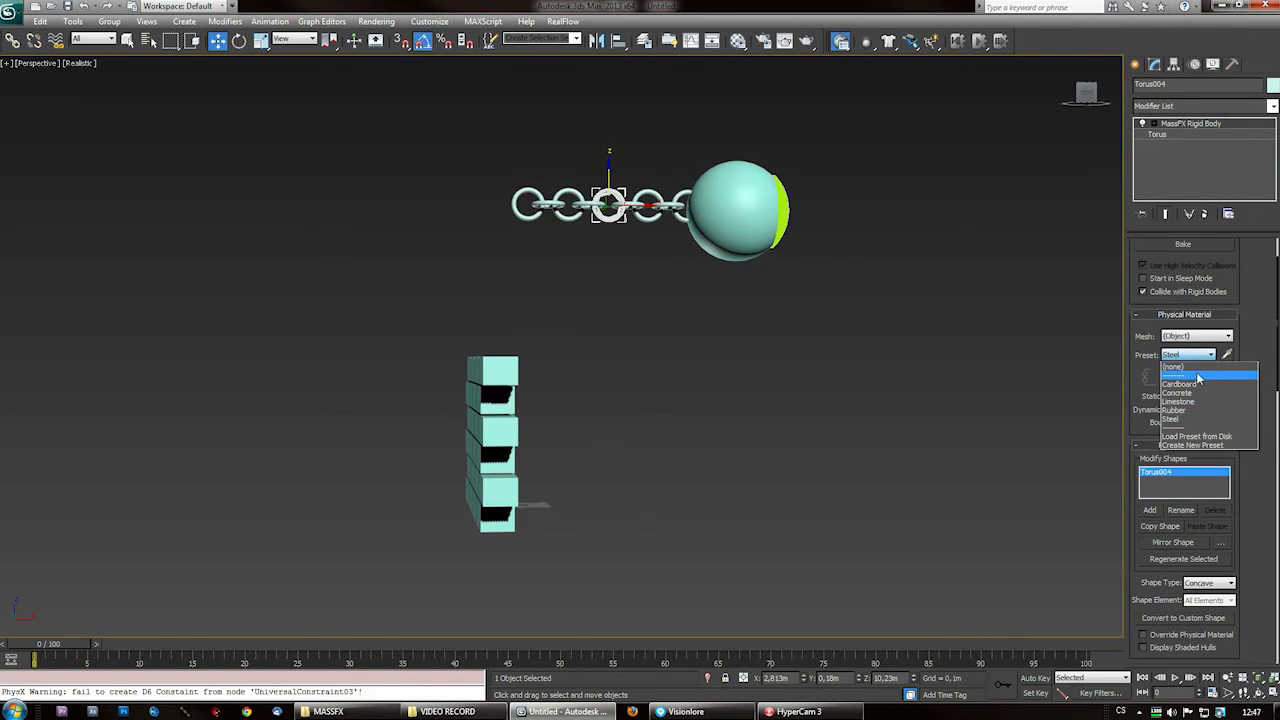
click(1209, 367)
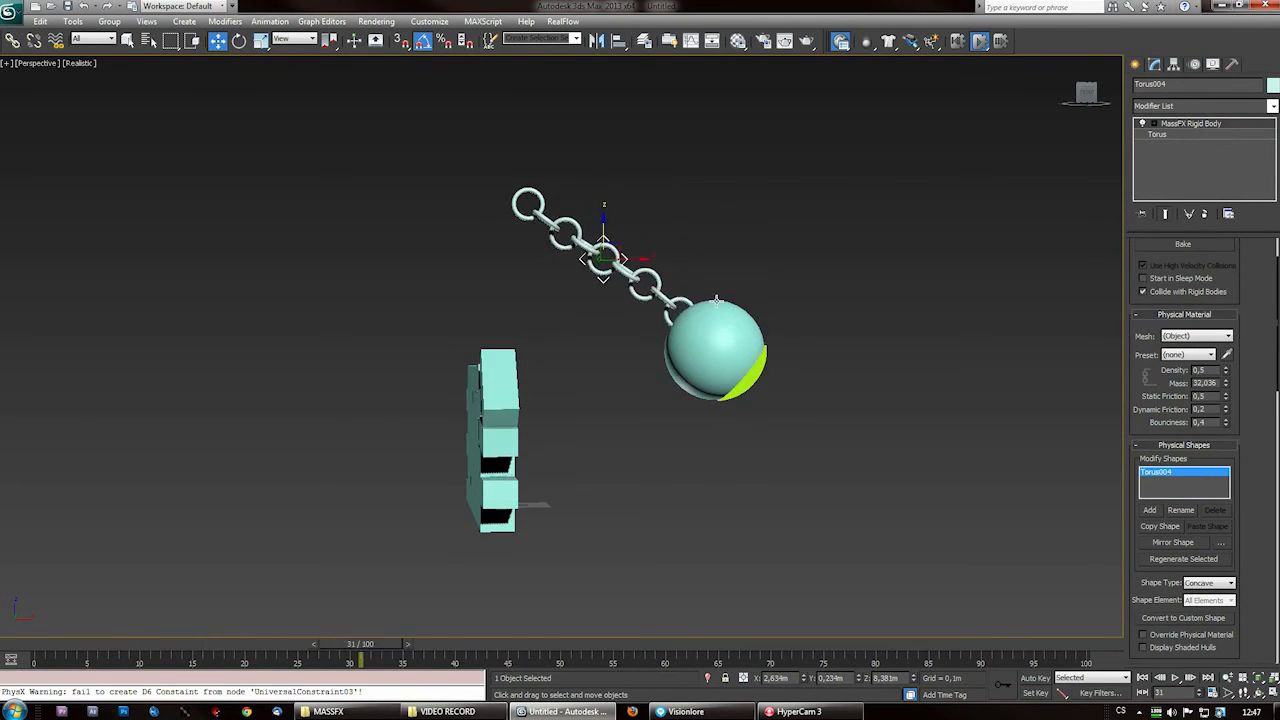
click(957, 43)
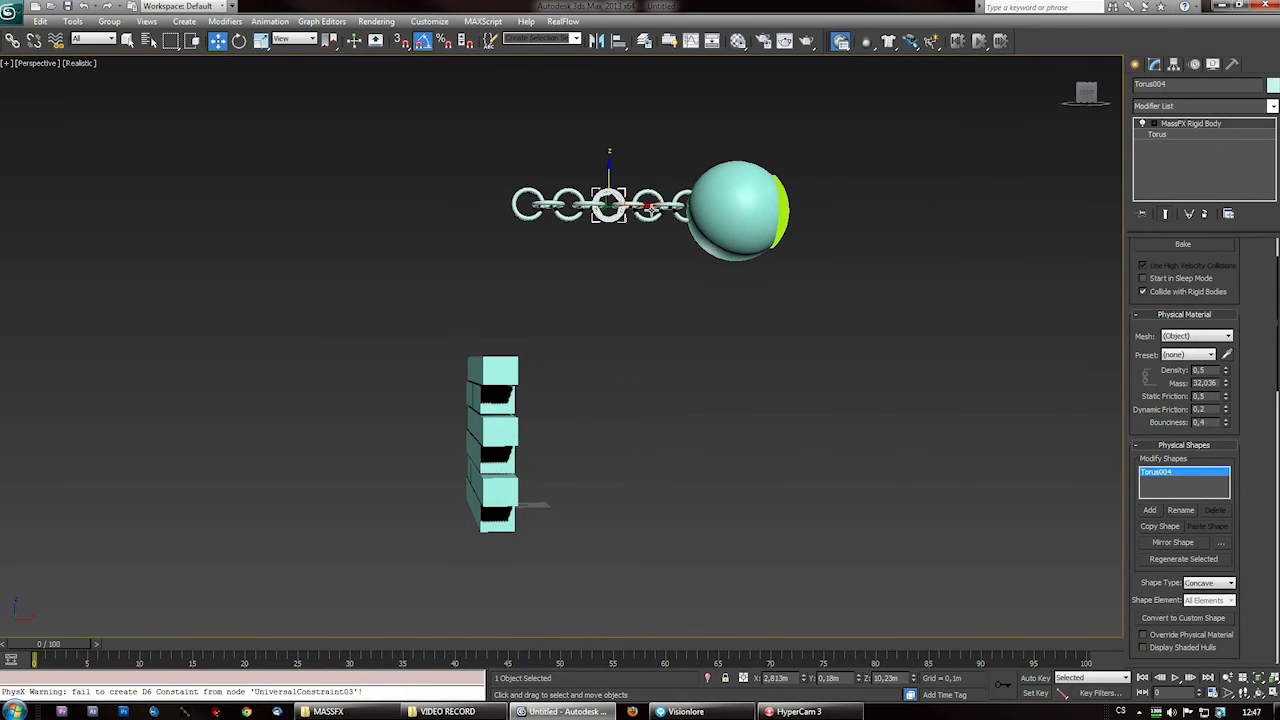
Set the middle upright chain link's physical material preset to Steel, and test it by running and resetting the simulation
click(1190, 355)
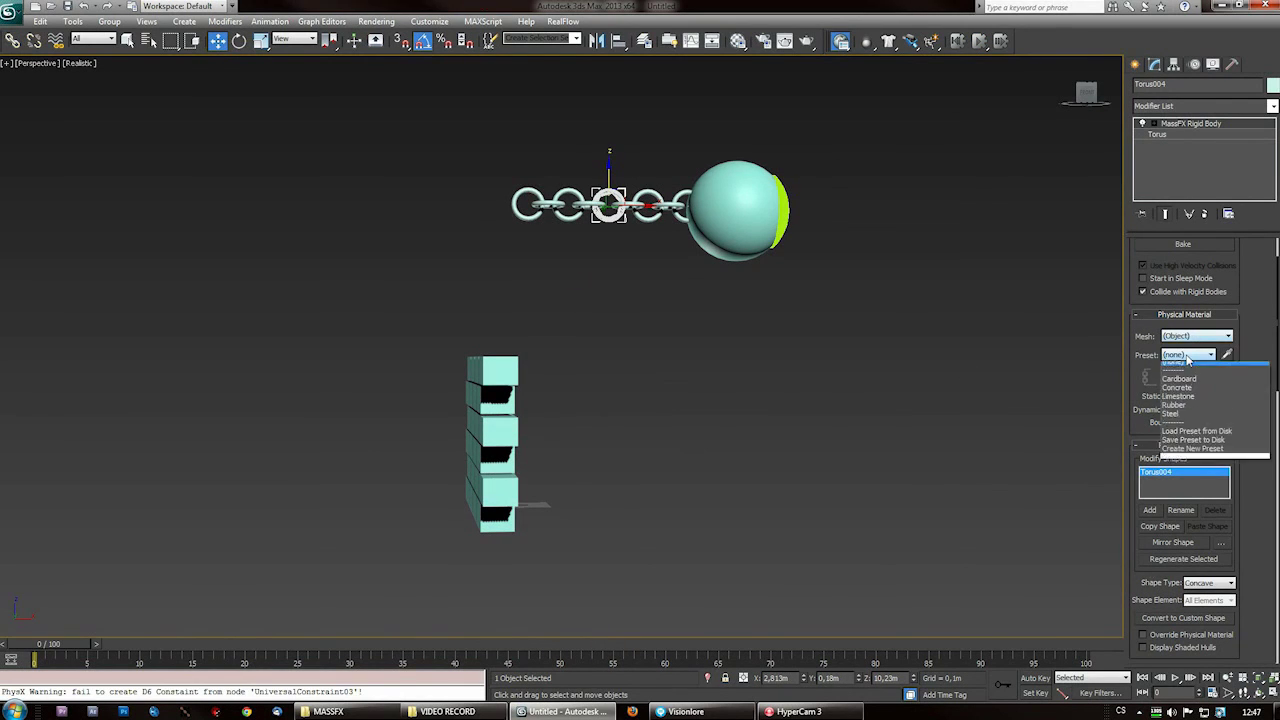
click(1186, 416)
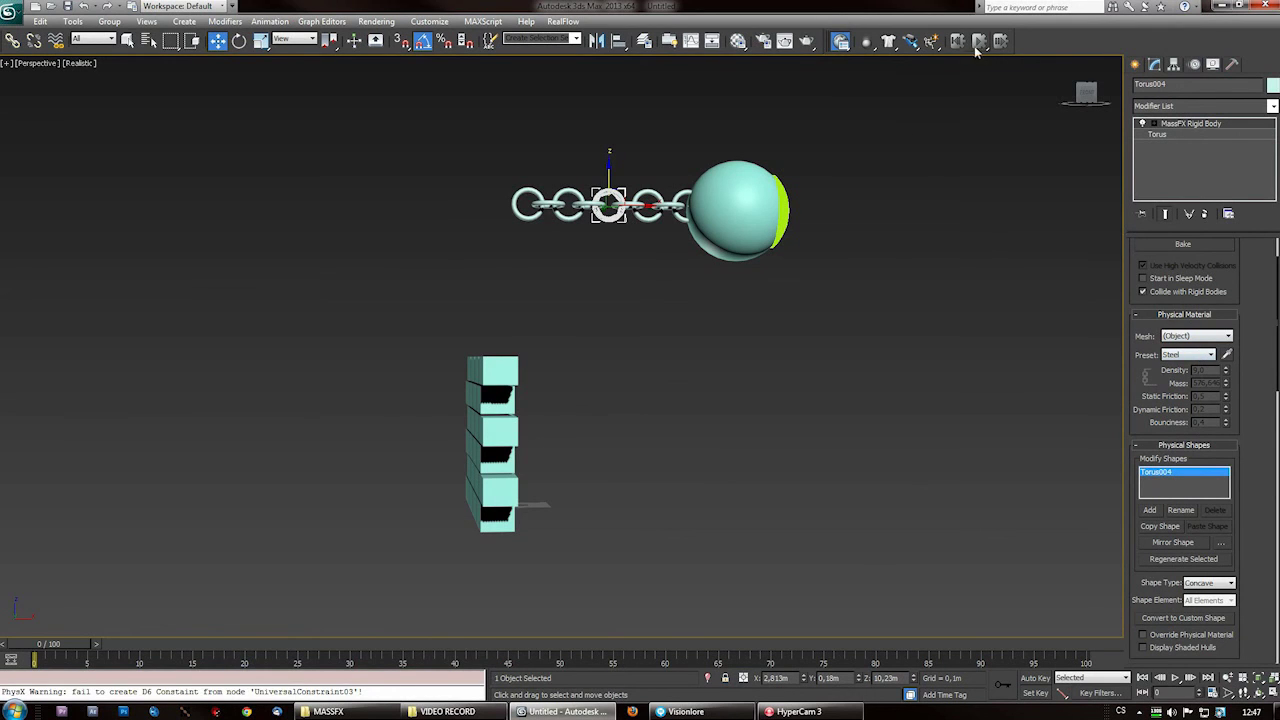
key(/)
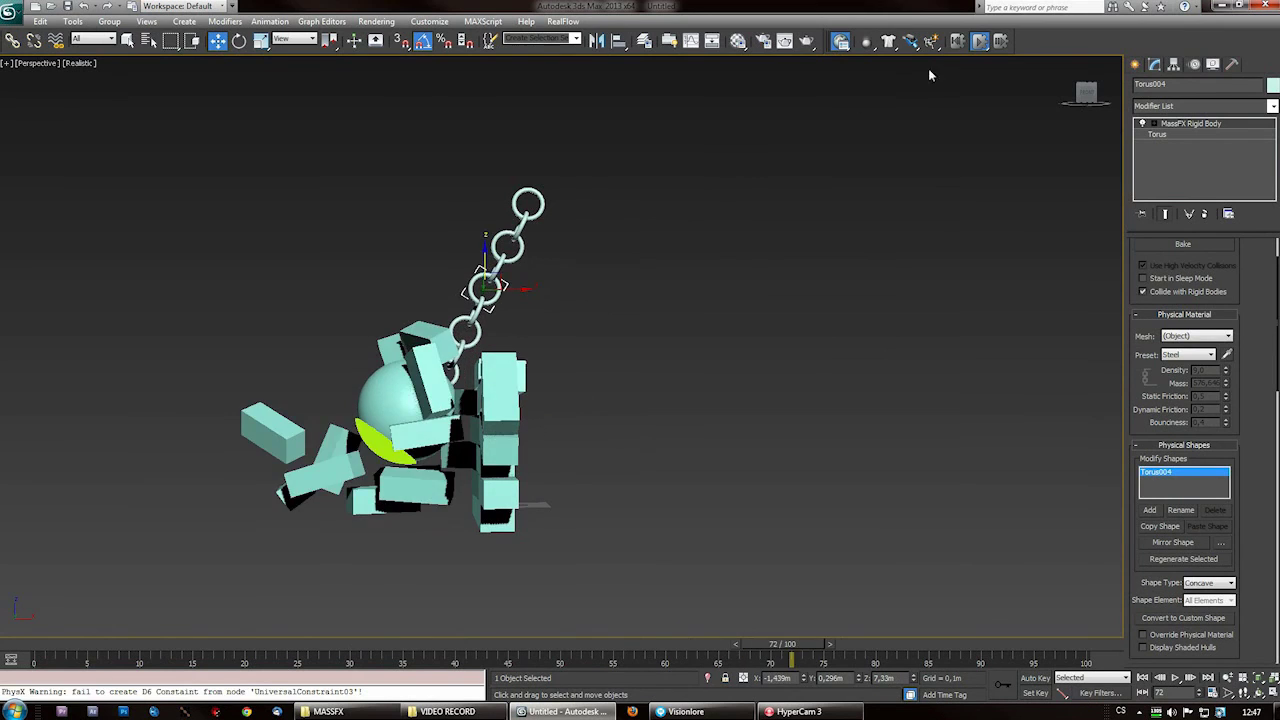
click(957, 40)
scroll(752, 358, up, 3)
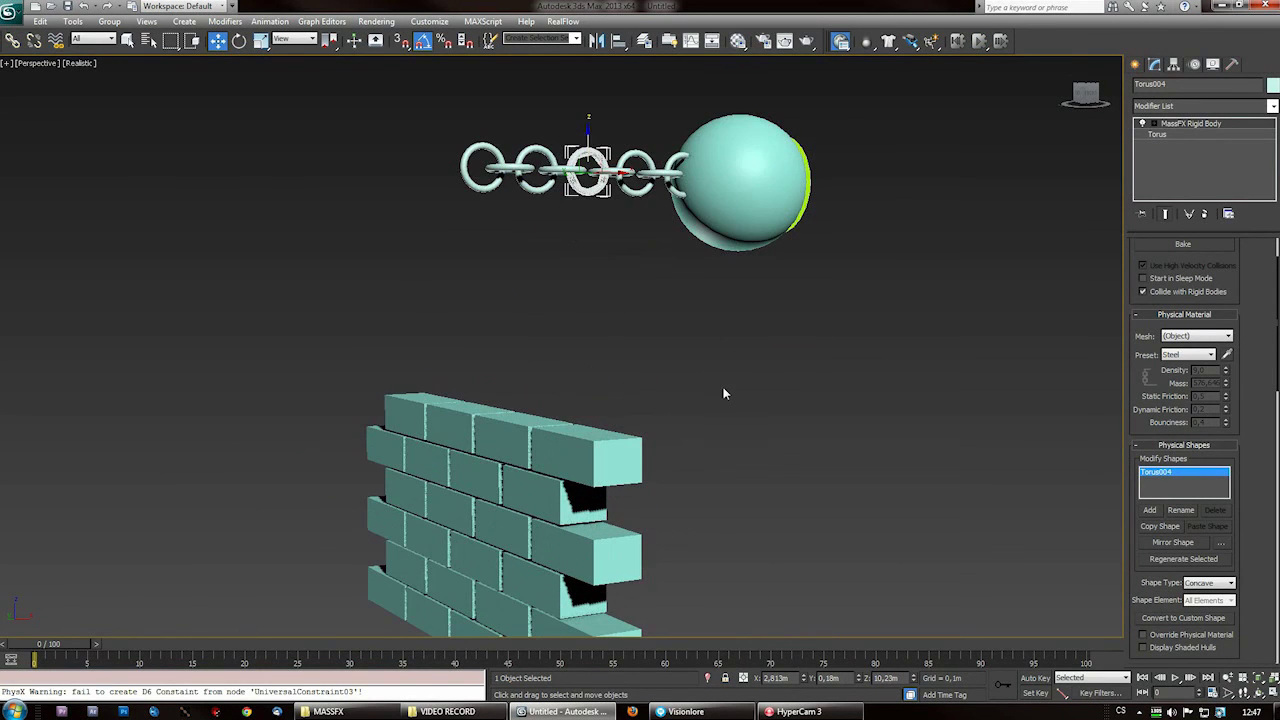
middle_drag(650, 376, 676, 362)
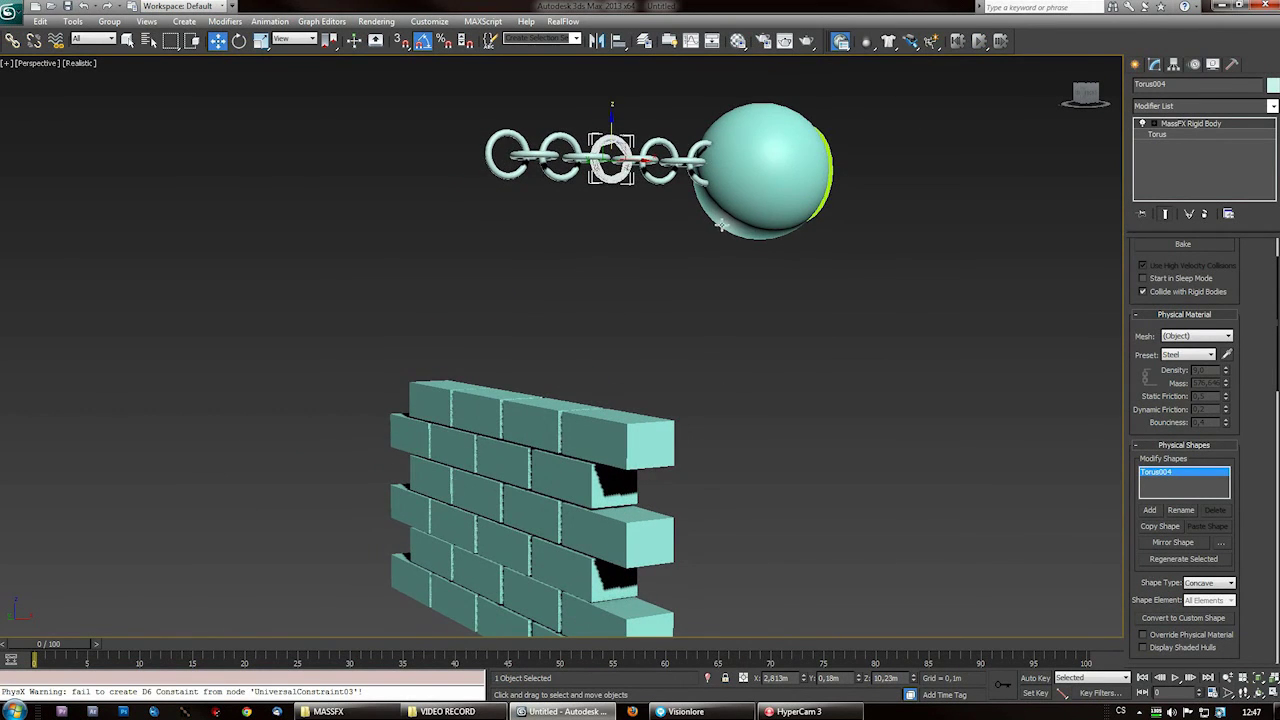